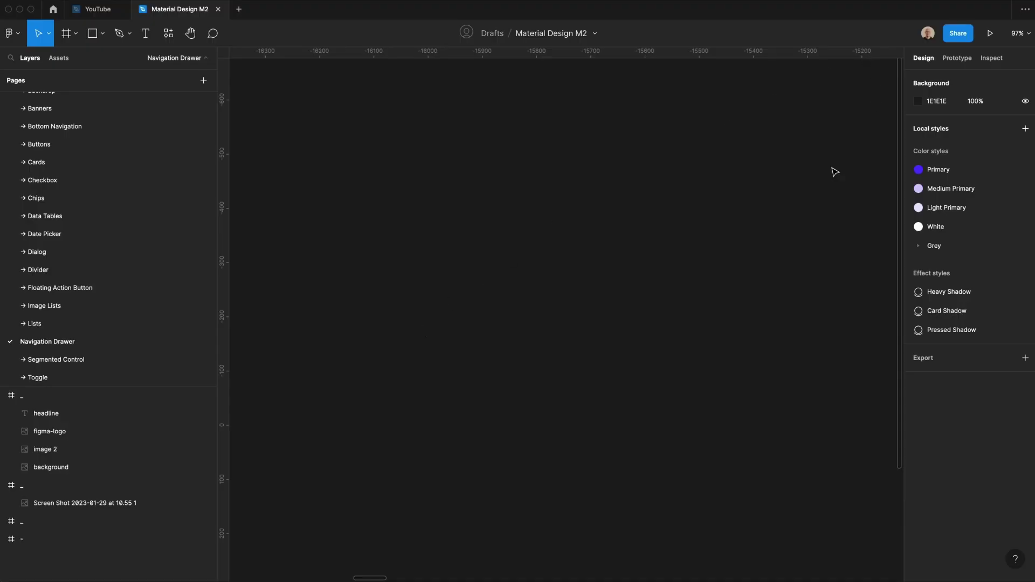
Step: Create a 1440 × 1024 Desktop preset frame and apply the Grey/200 fill style
key(f)
click(957, 354)
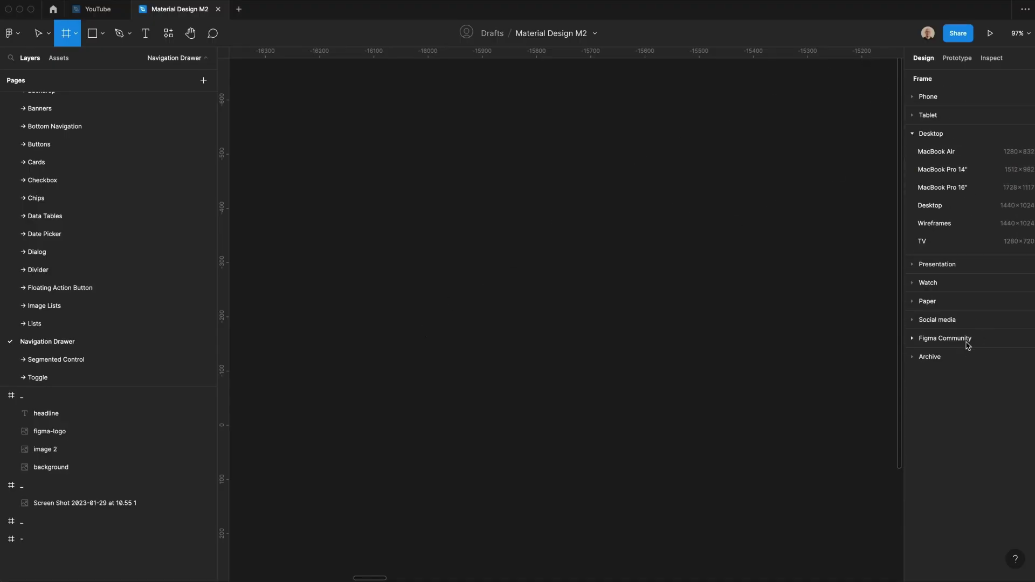
click(969, 203)
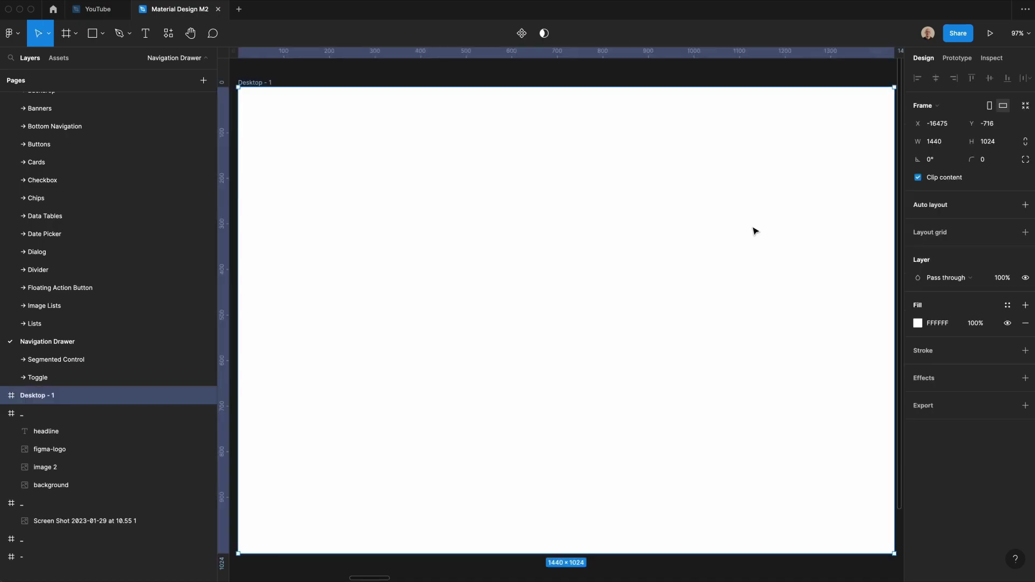
click(1007, 305)
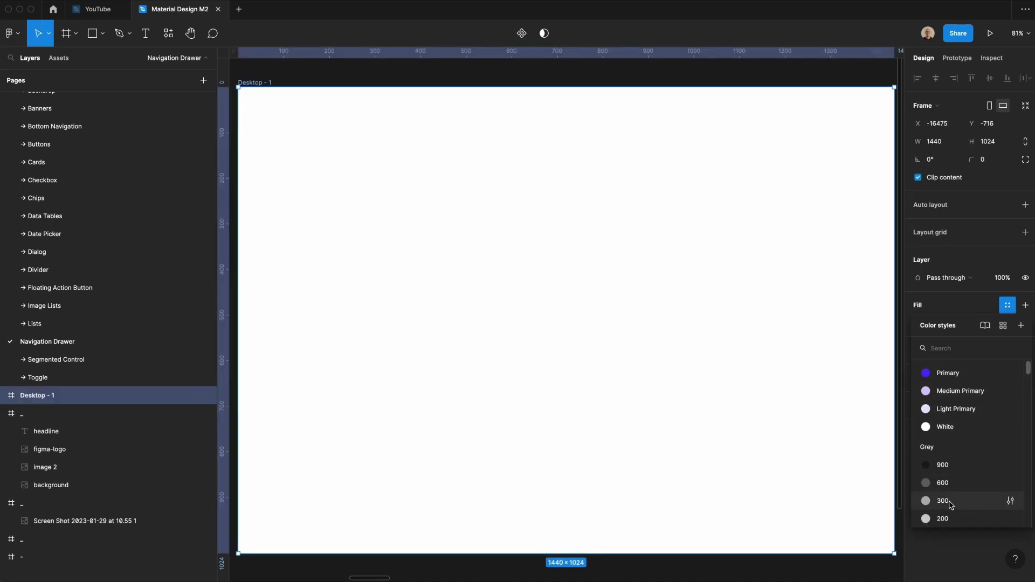
click(948, 519)
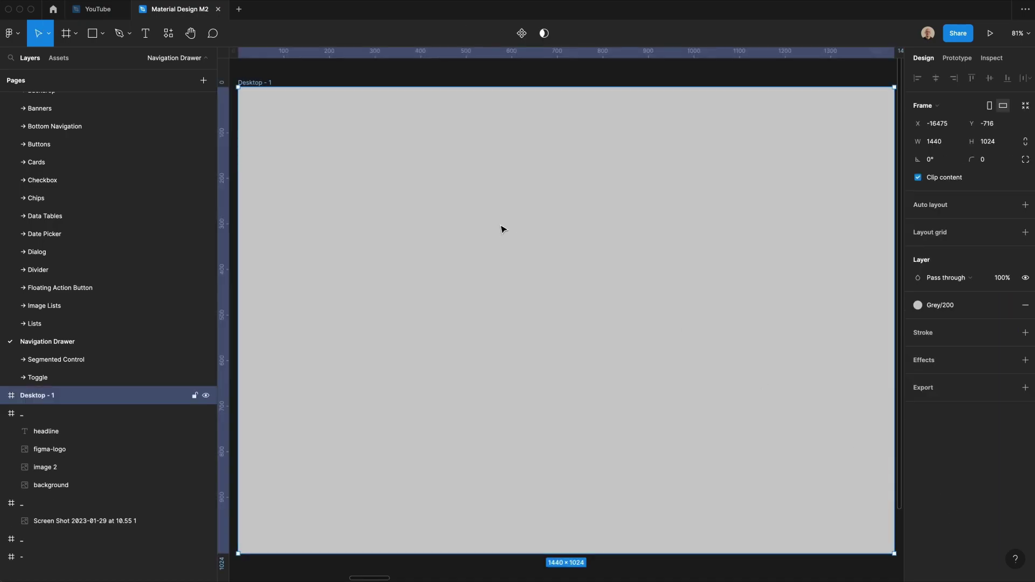
Step: Add a 256-wide Grey/000 frame about 180 high inside the desktop frame and align it to the top-left corner
key(f)
drag(503, 205, 690, 286)
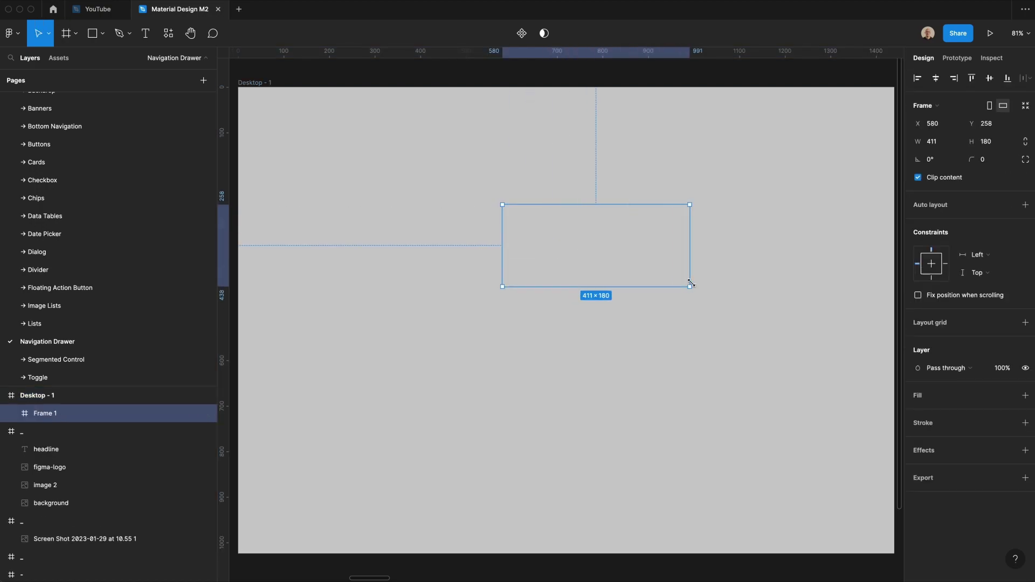
click(932, 142)
key(Return)
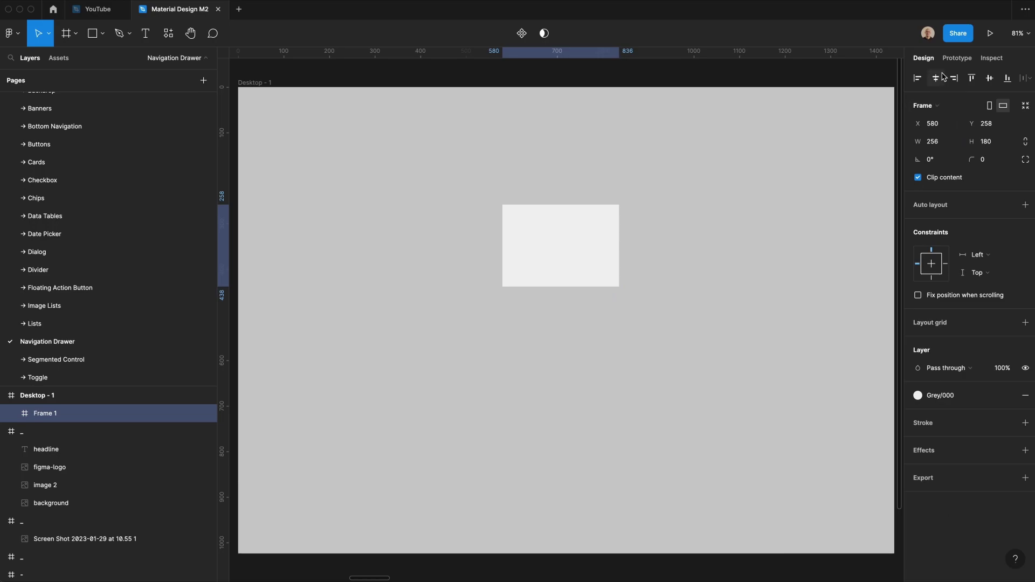
click(917, 78)
click(972, 78)
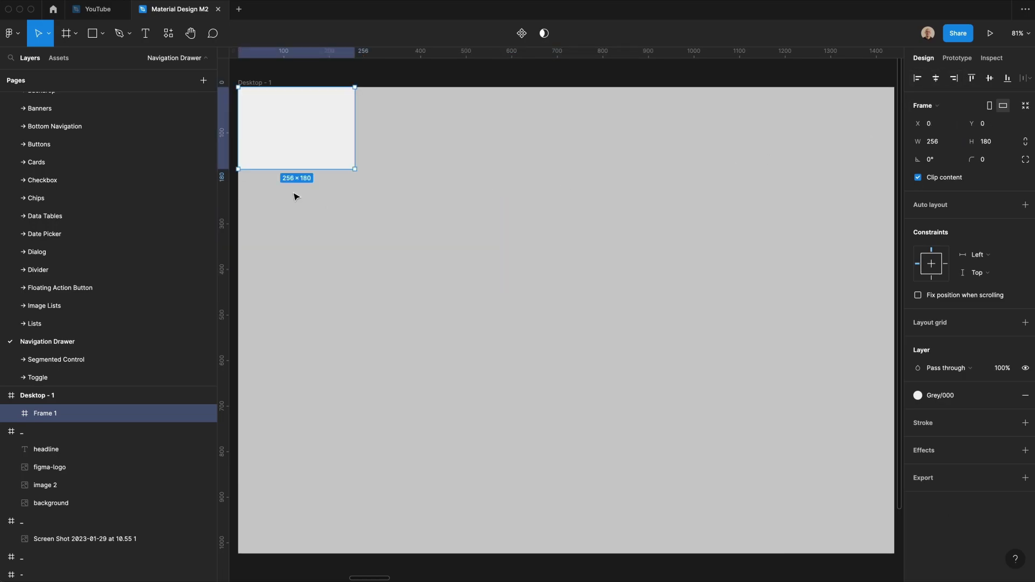
Step: Stretch the inner frame to the full 1024 height, set its vertical constraint to Scale and apply the White fill
drag(340, 173, 319, 555)
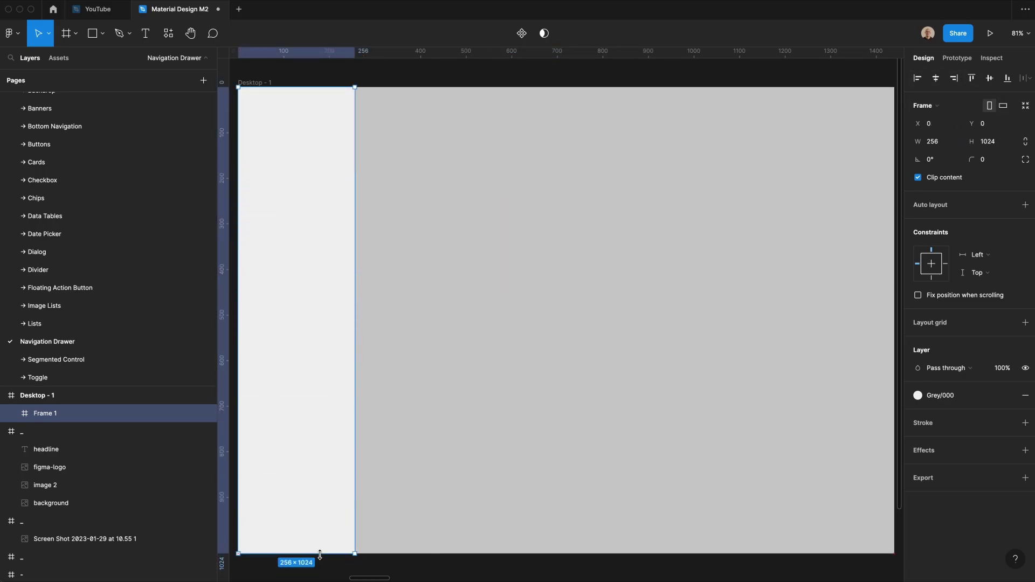
click(984, 272)
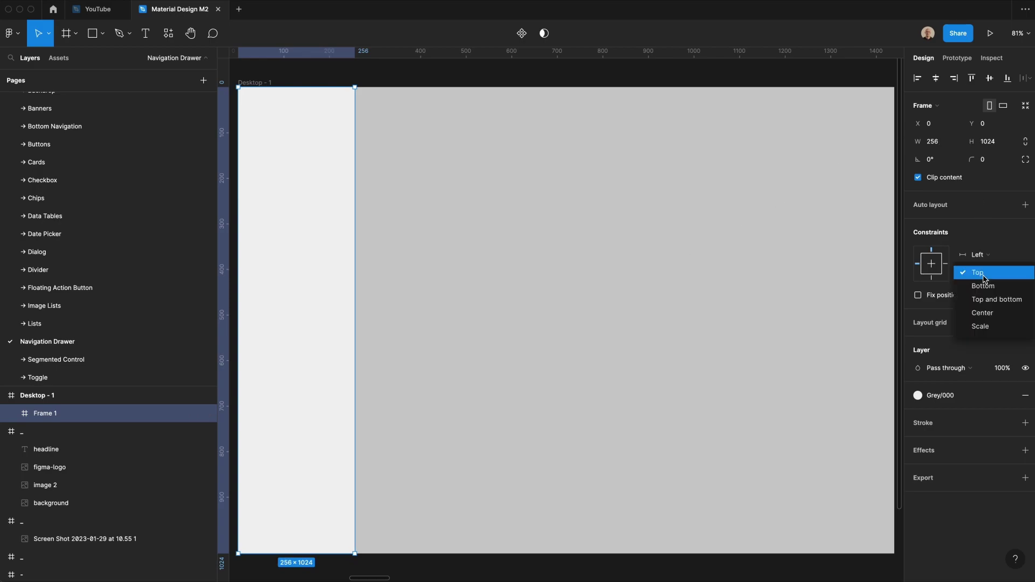
click(991, 324)
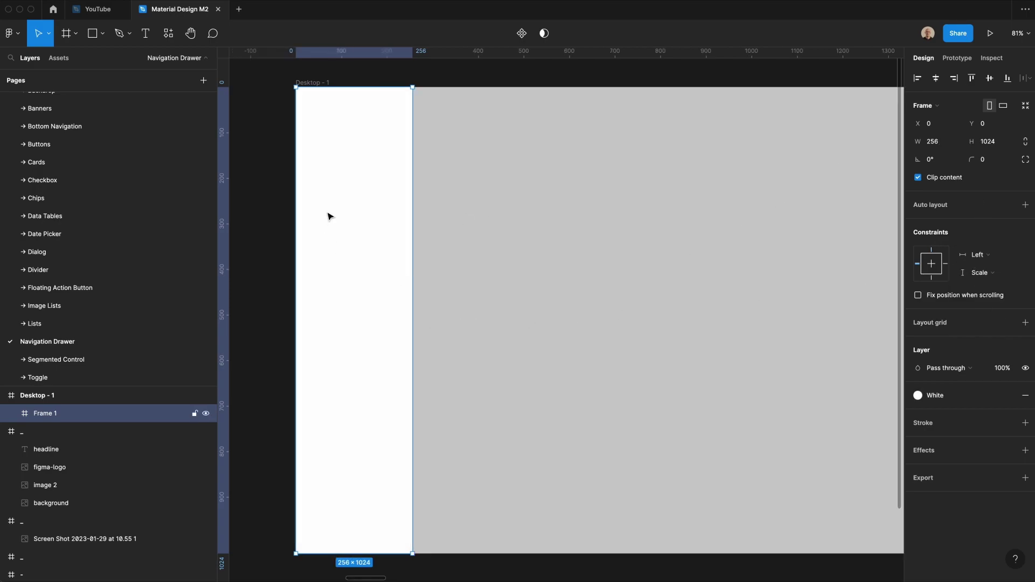
Step: Add a text layer reading "Title" near the upper end of the white drawer frame
scroll(336, 167, up, 1)
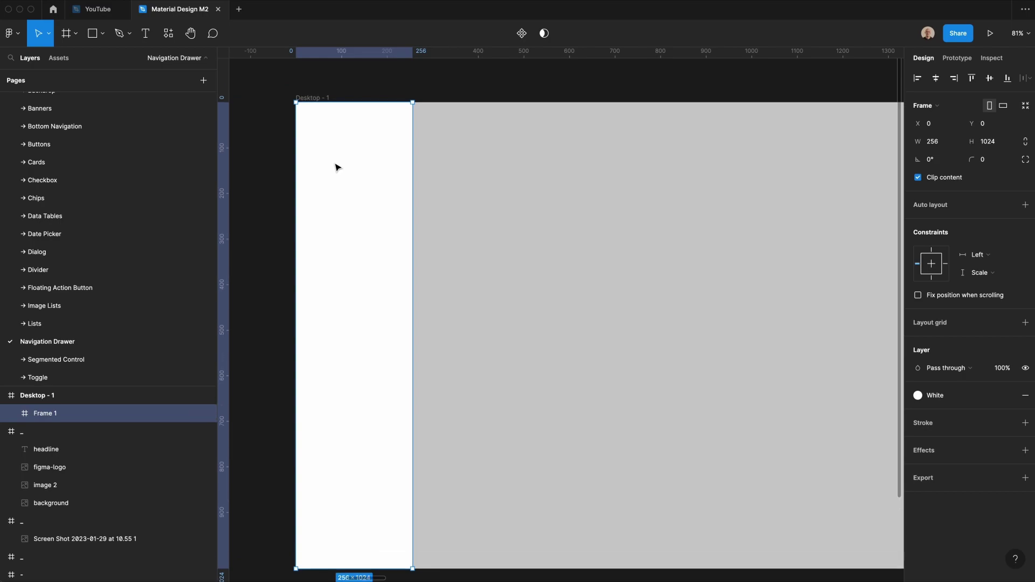
key(t)
click(311, 178)
text(Title)
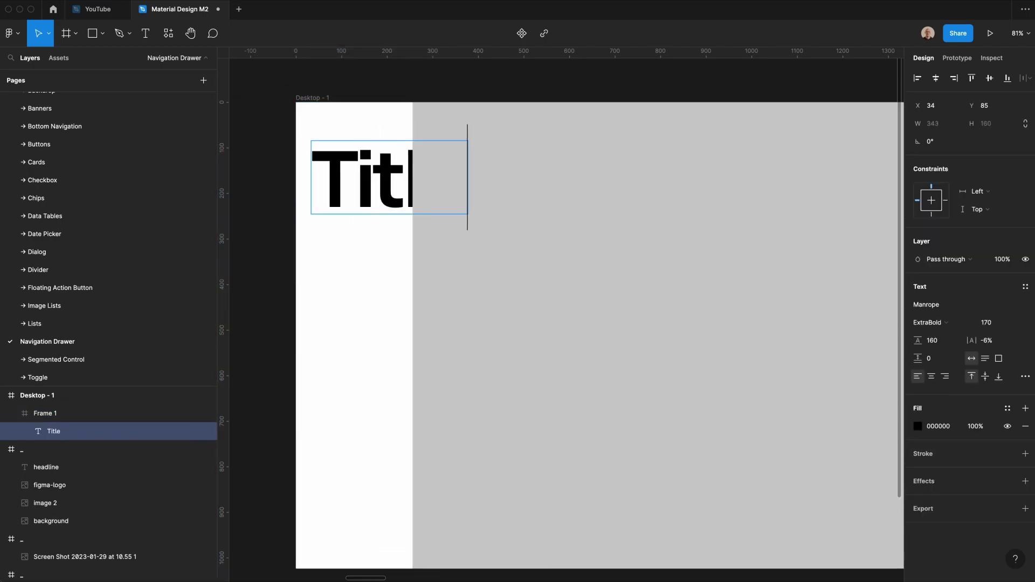
key(Escape)
Step: Change the Title text's font to SF Pro Semibold
click(927, 305)
text(s)
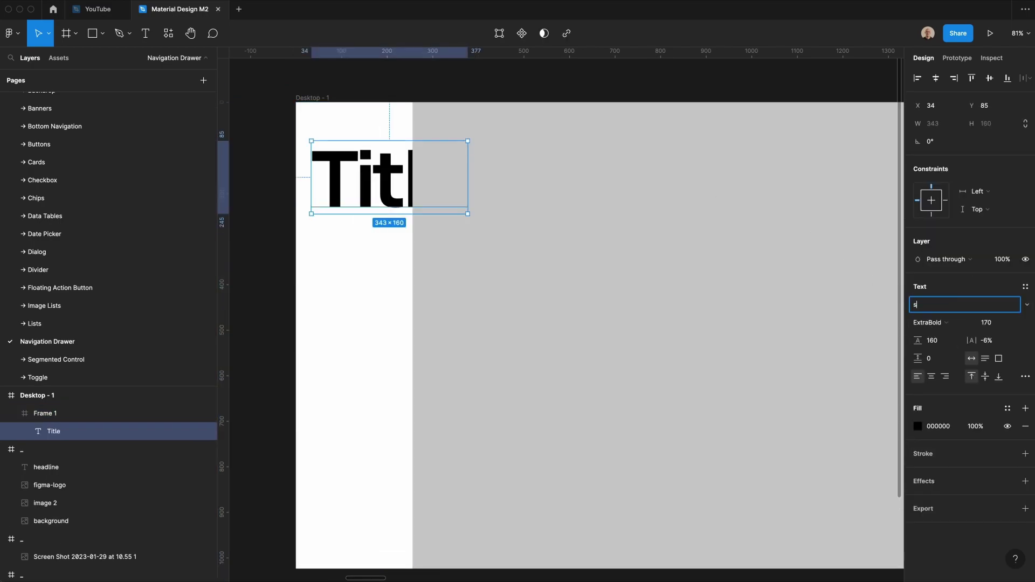
text(F Pro)
key(Return)
click(937, 321)
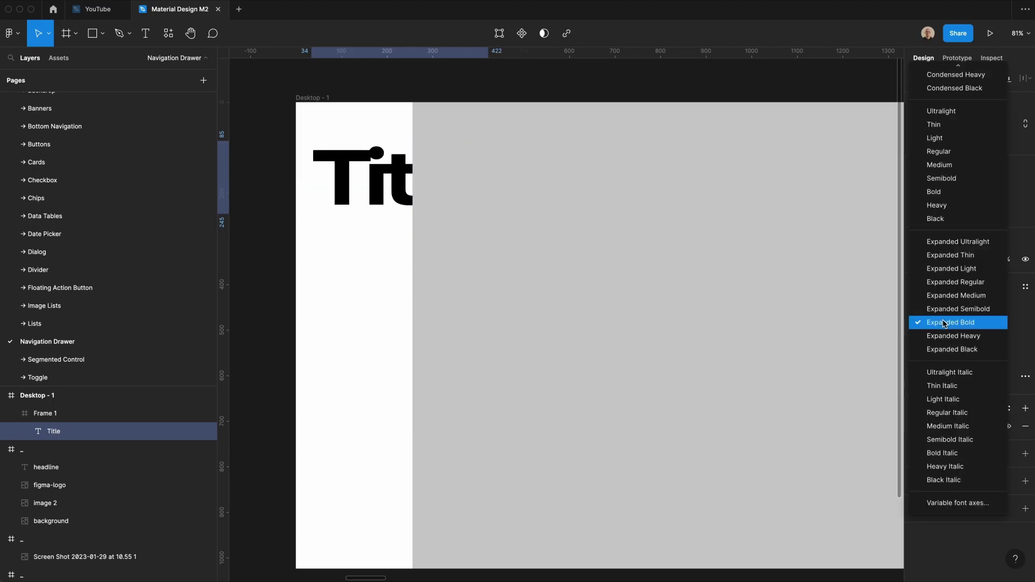
click(959, 180)
Step: Set the Title text to size 18, line height 24 and letter spacing 0%
click(998, 326)
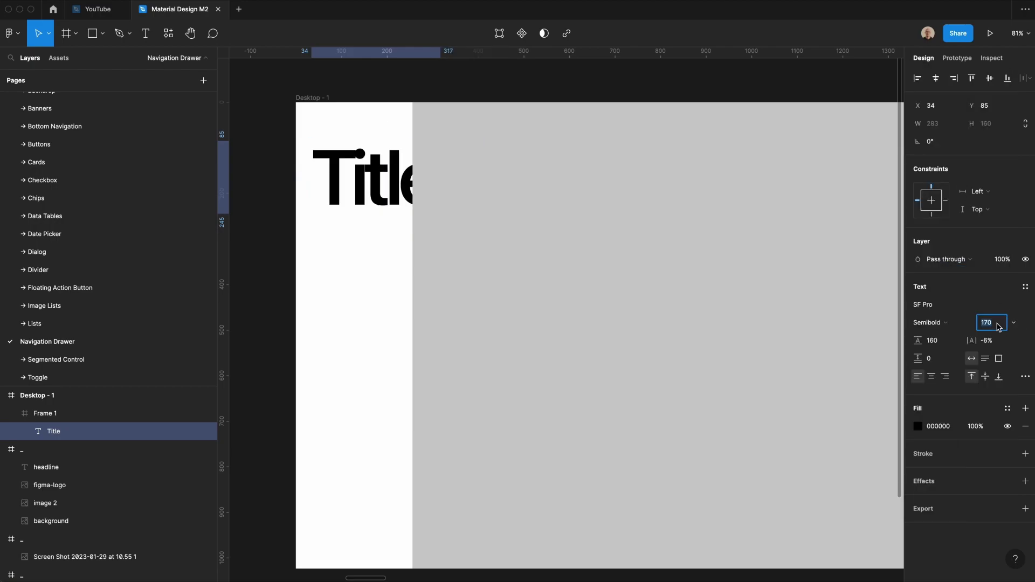
text(18)
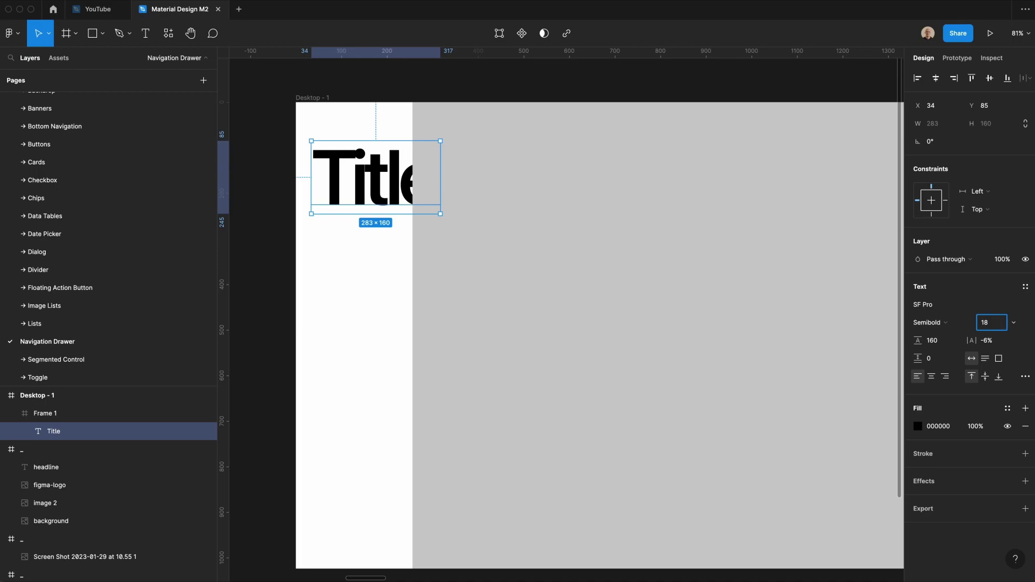
key(Tab)
text(24)
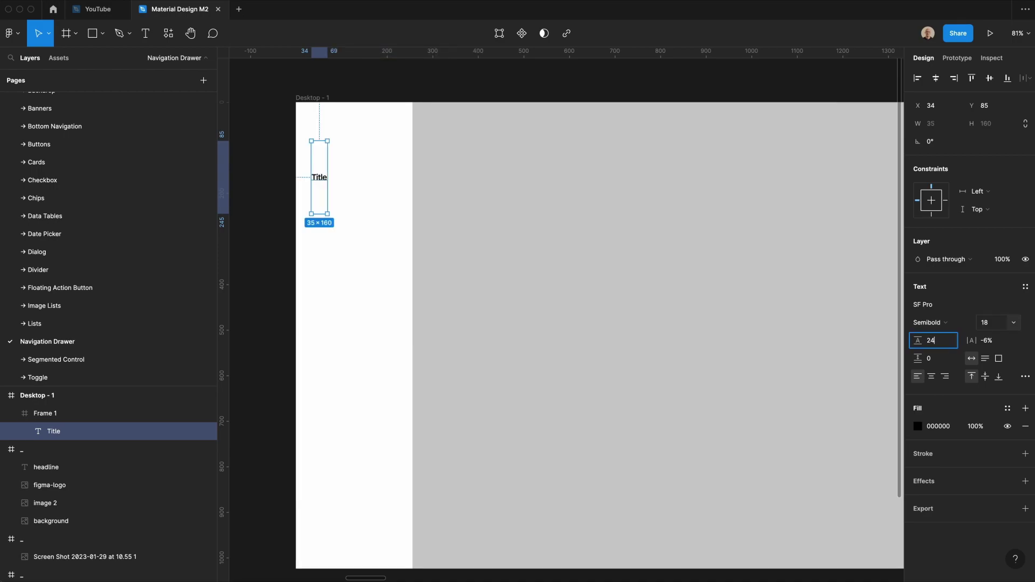
key(Tab)
key(Escape)
click(973, 347)
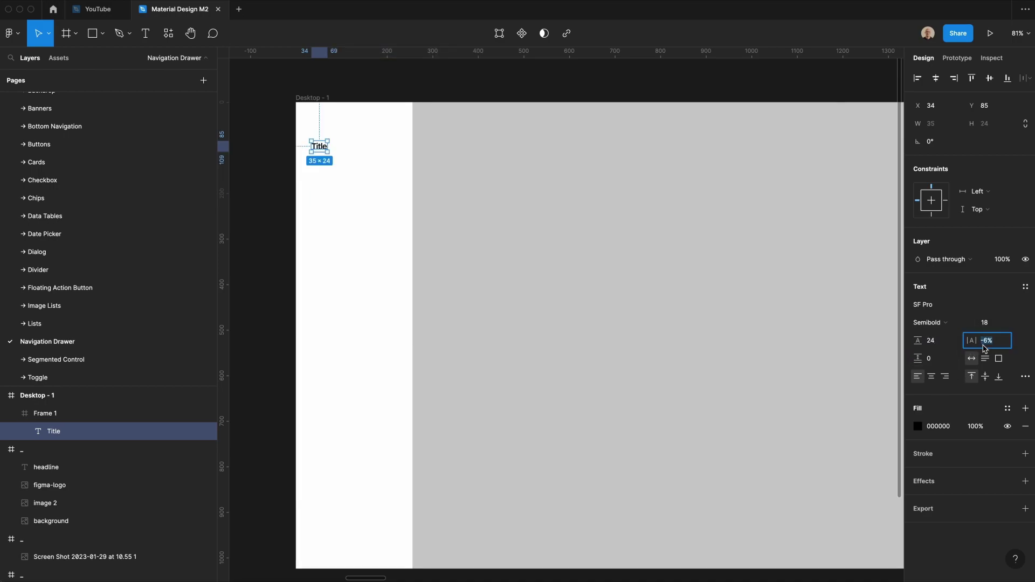
text(0)
key(Return)
Step: Position the Title text at X 16, Y 24 and set its width to 224
key(Right)
key(Right)
key(Right)
key(Right)
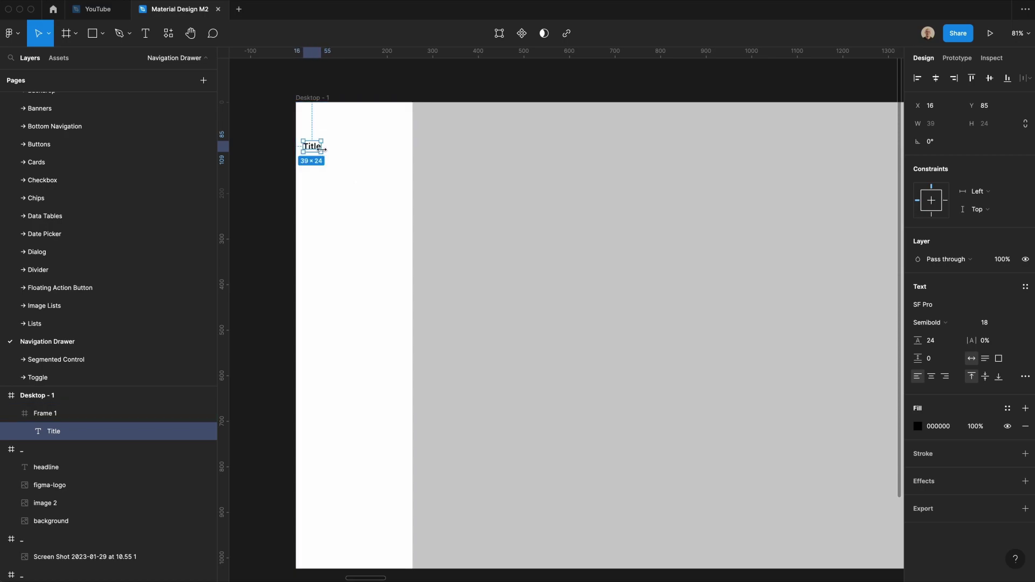
drag(322, 148, 412, 148)
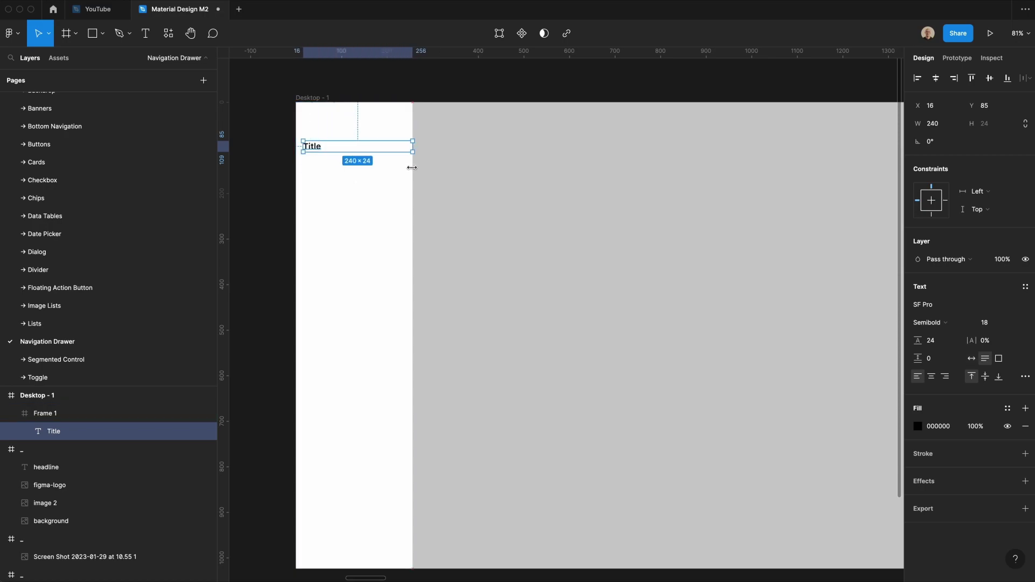
click(930, 127)
text(224)
key(Return)
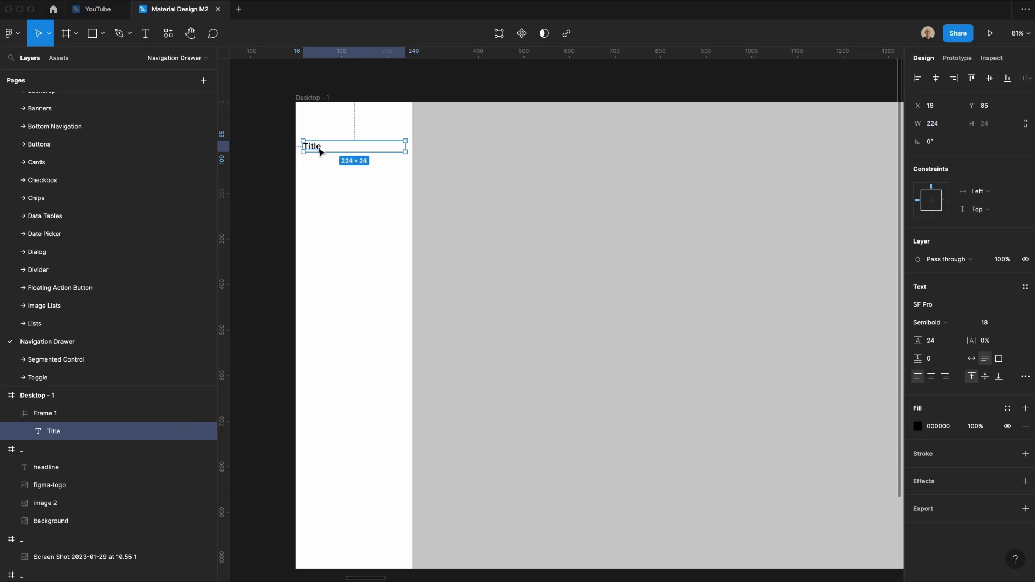
key(shift+Up)
key(shift+Up)
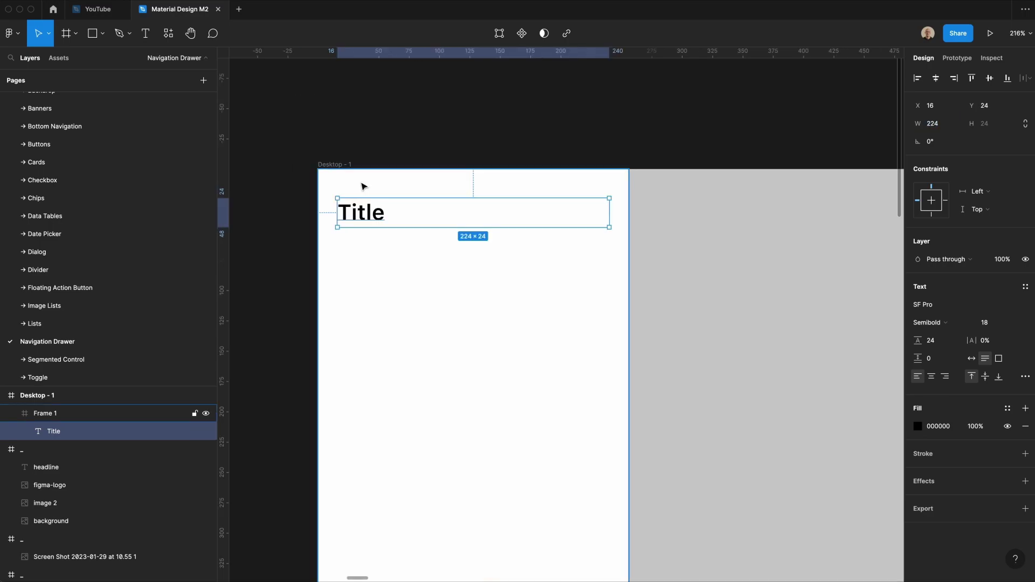
Step: Duplicate the Title text directly below the original and style the copy as Regular, size 12, line height 18
key(alt)
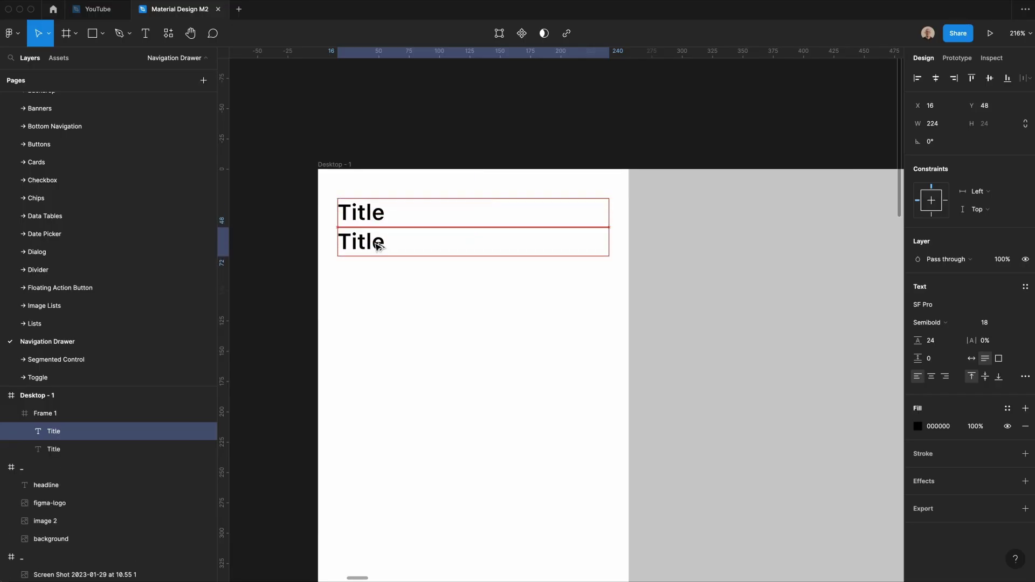
key(Tab)
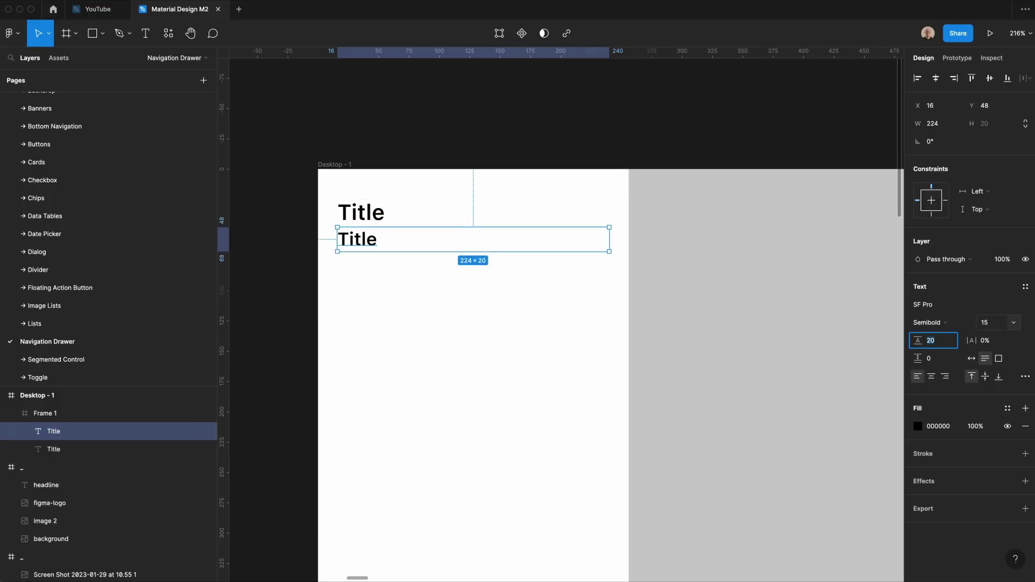
click(955, 322)
click(953, 296)
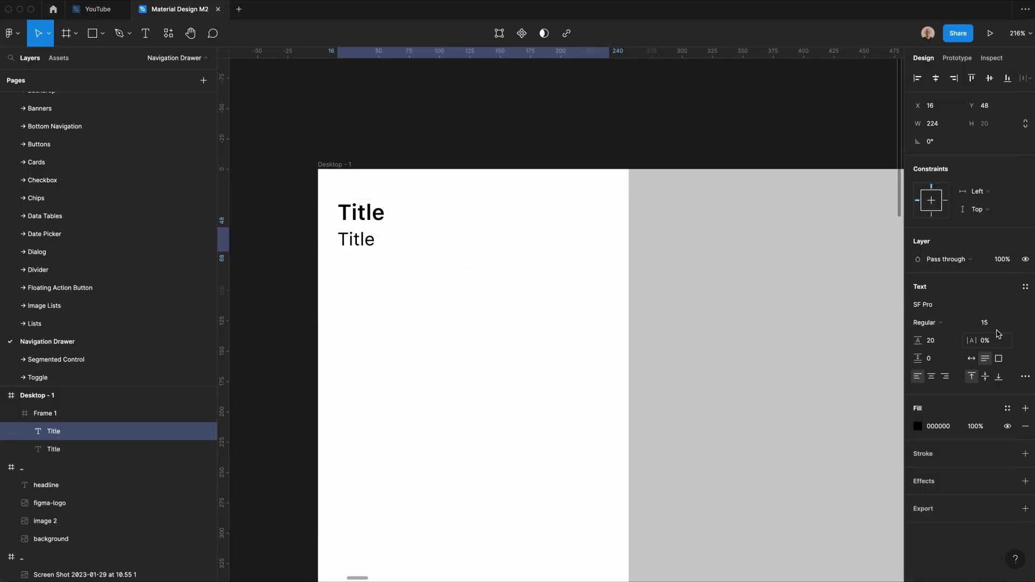
click(995, 331)
text(12)
key(Tab)
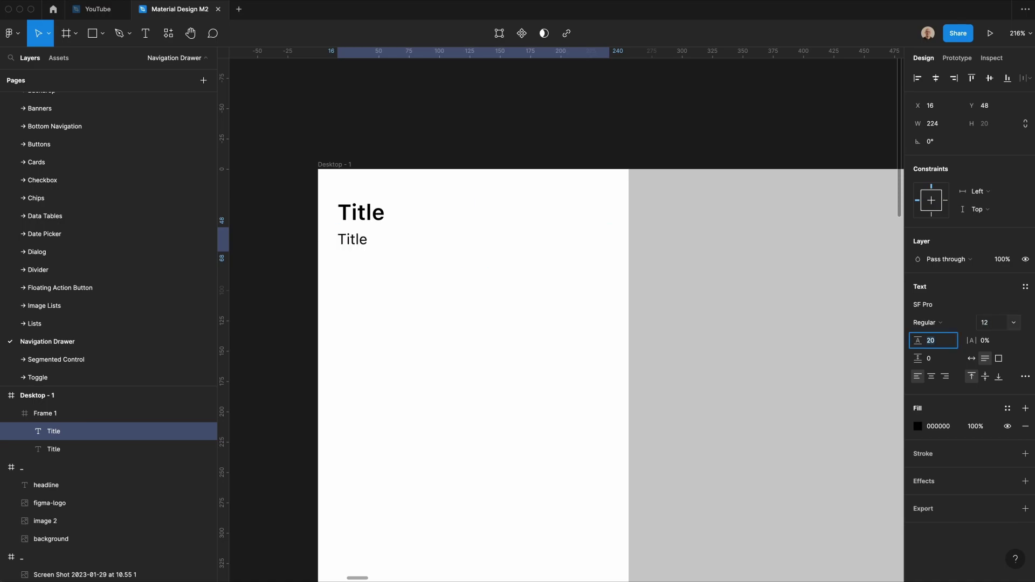
text(18)
key(Tab)
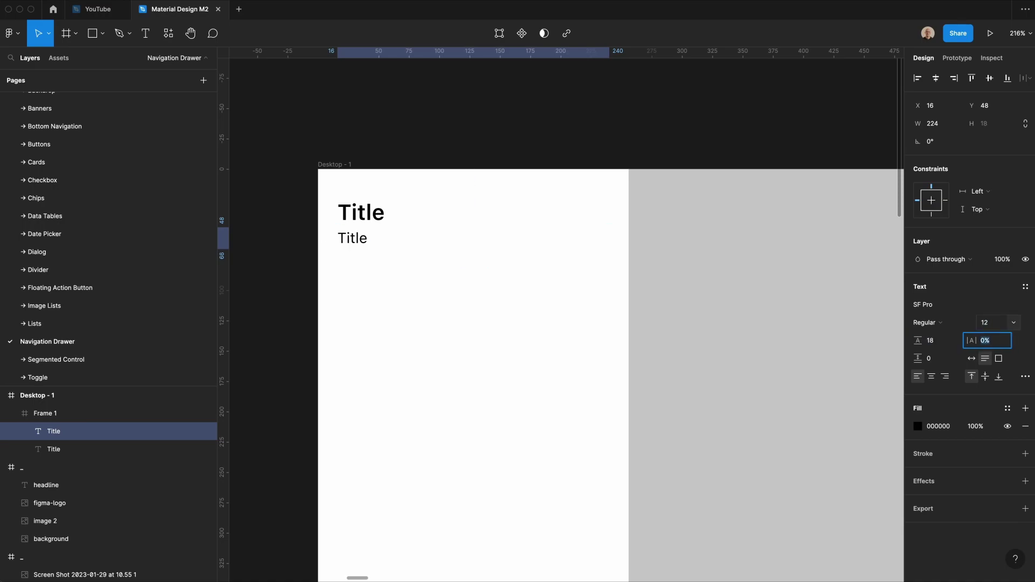
Step: Change the lower text's content to "Subtitle" and apply the Grey/600 color style
double_click(362, 241)
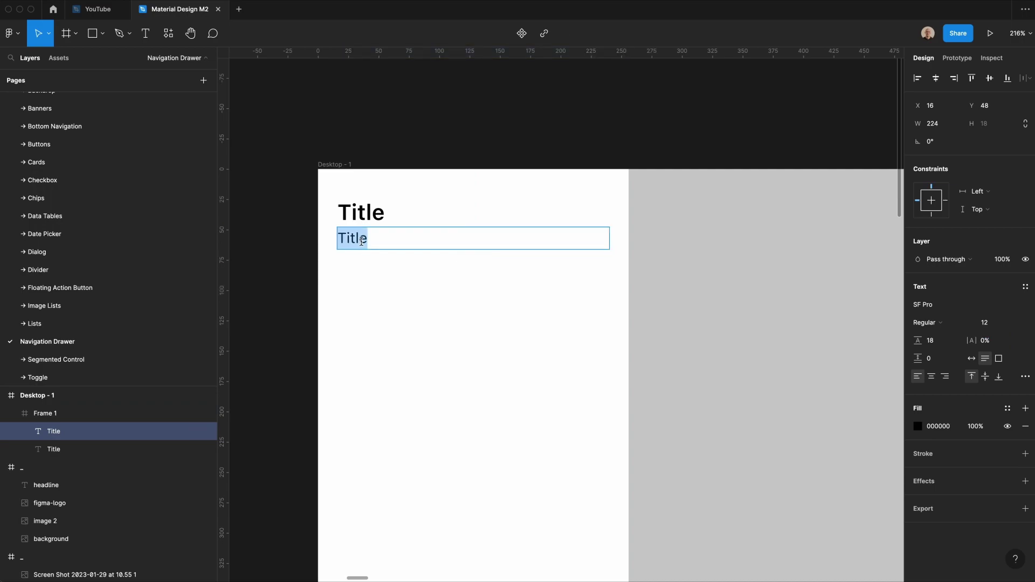
text(Subtit)
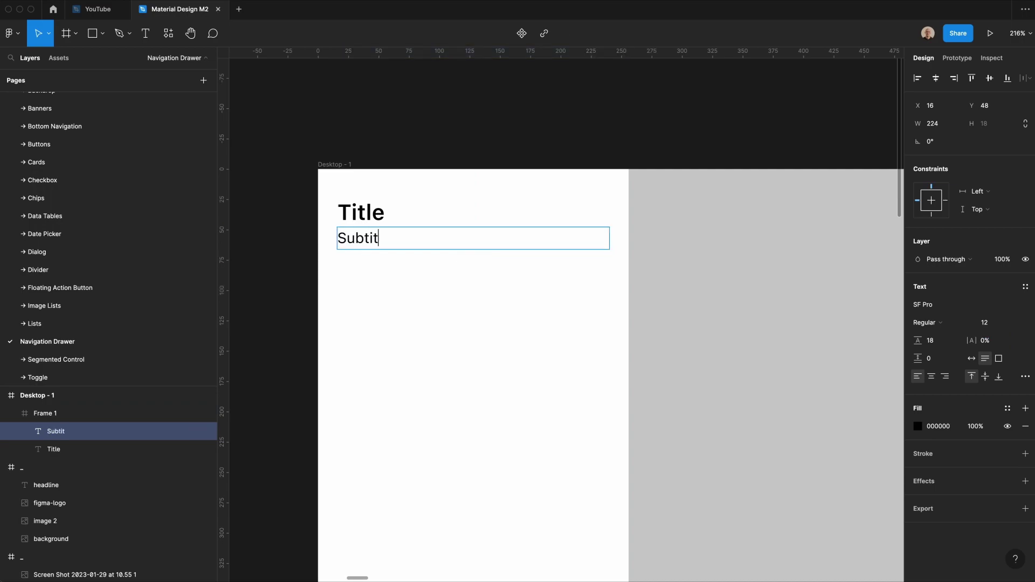
text(le)
key(Escape)
click(1007, 408)
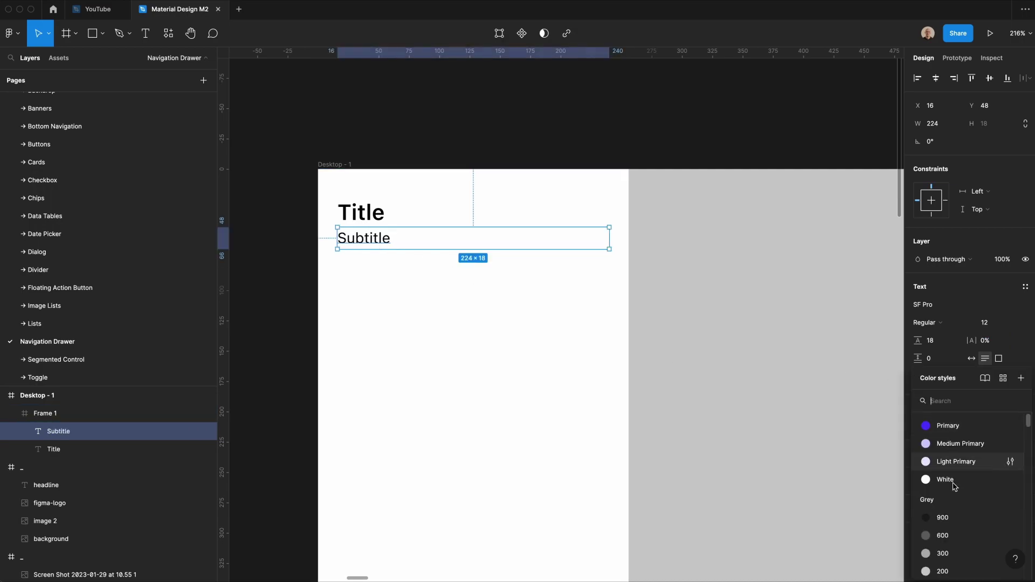
click(943, 536)
Step: Apply the Grey/900 color style to the Title text
click(386, 217)
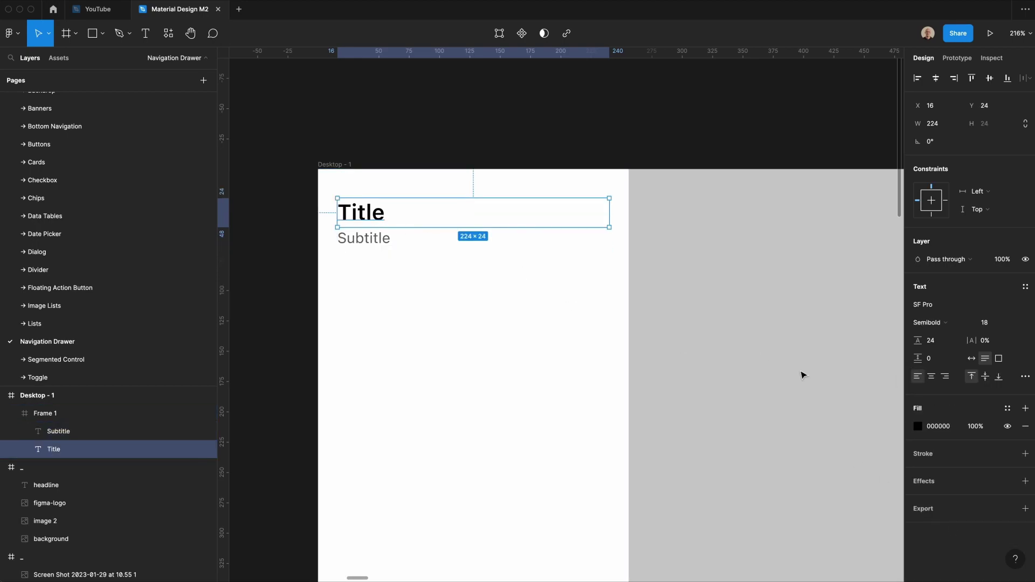
click(1007, 408)
click(942, 569)
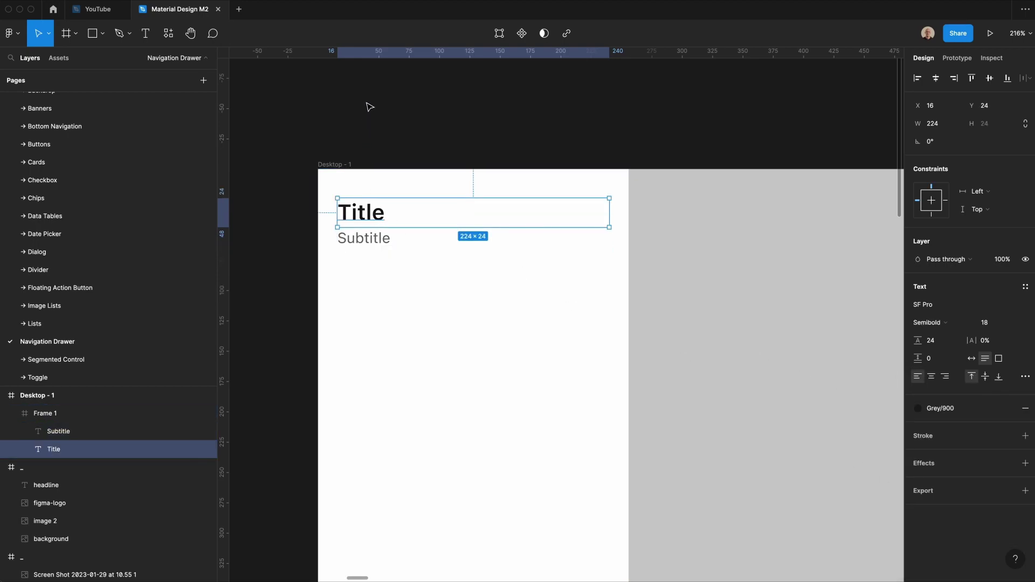
click(408, 93)
Step: Add a frame below the Subtitle, spanning the drawer's full 256 width, and set its height to 48
click(378, 307)
key(f)
drag(360, 297, 479, 364)
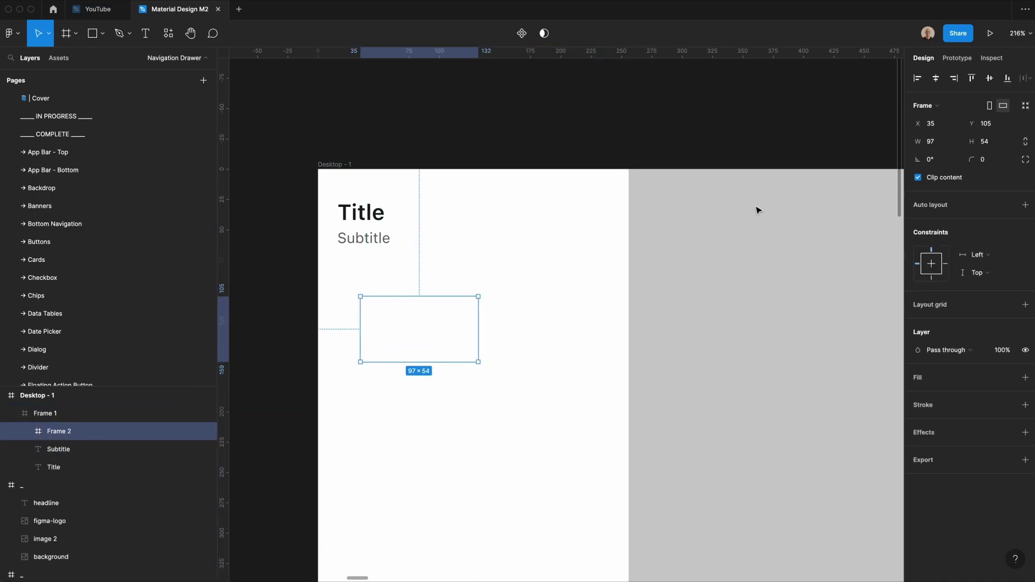
drag(480, 332, 629, 332)
drag(360, 328, 319, 329)
click(998, 144)
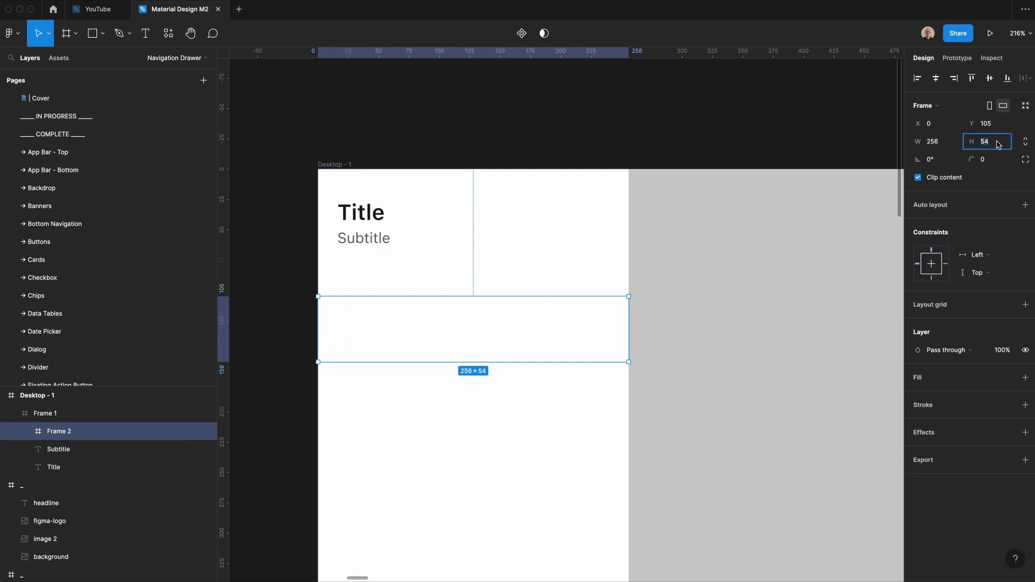
text(48)
key(Return)
Step: Copy the Subtitle text into the empty row frame below it and set the copy's size to 15 and line height to 20
click(358, 238)
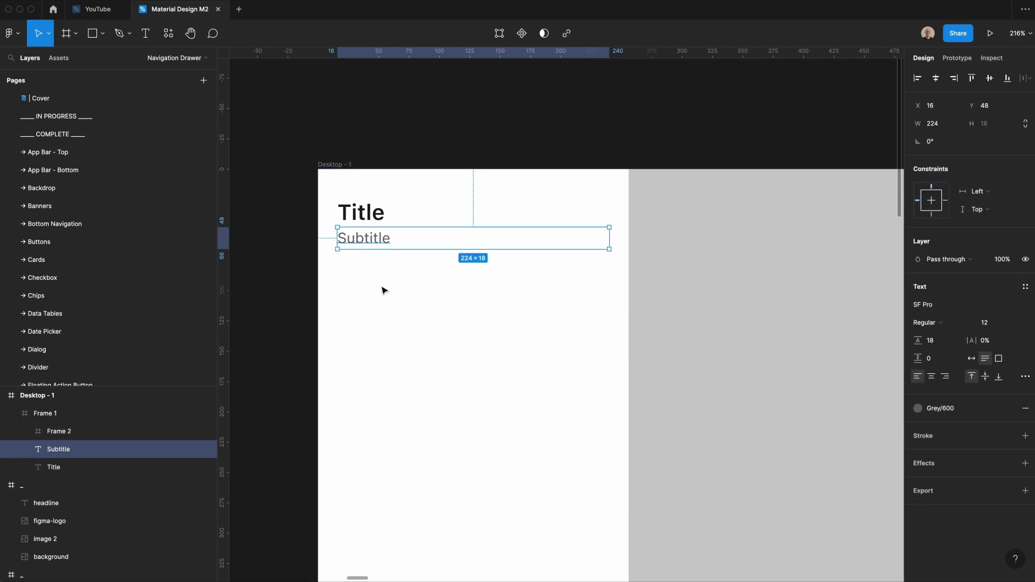
key(ctrl+c)
click(403, 344)
key(ctrl+v)
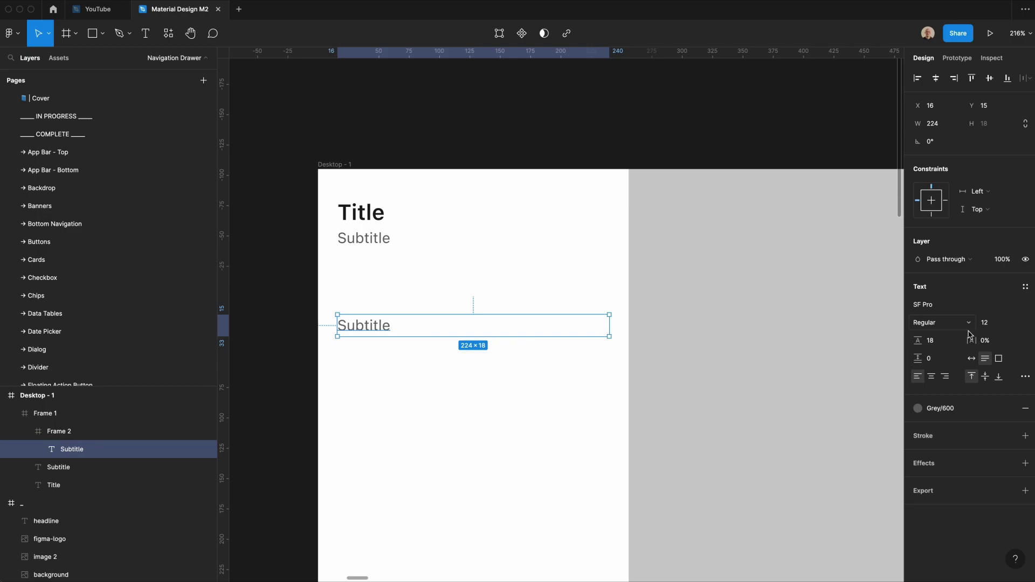
click(997, 324)
key(Return)
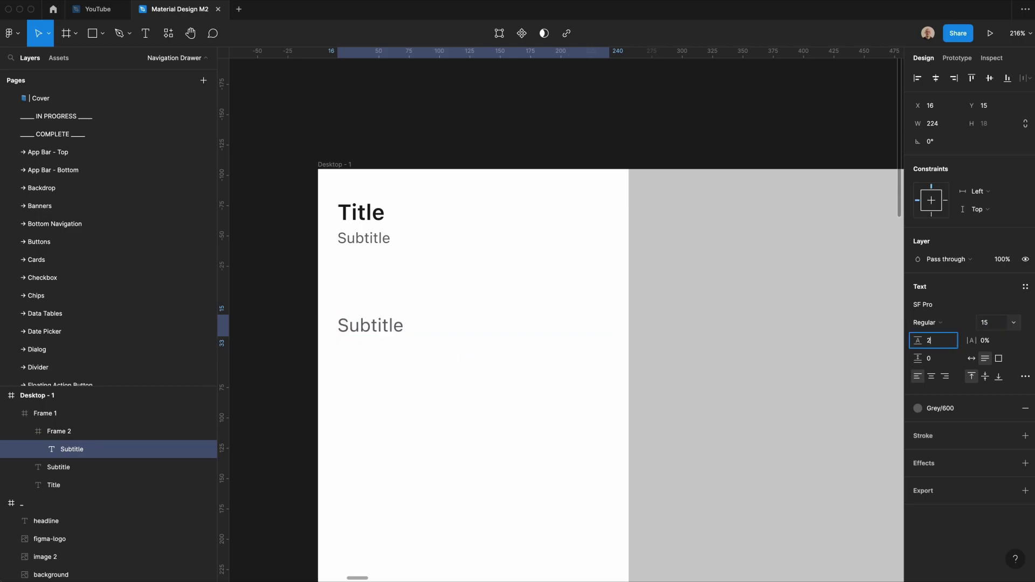
Step: Apply the Grey/900 color style to the row's text and change its content to "Inbox"
click(965, 409)
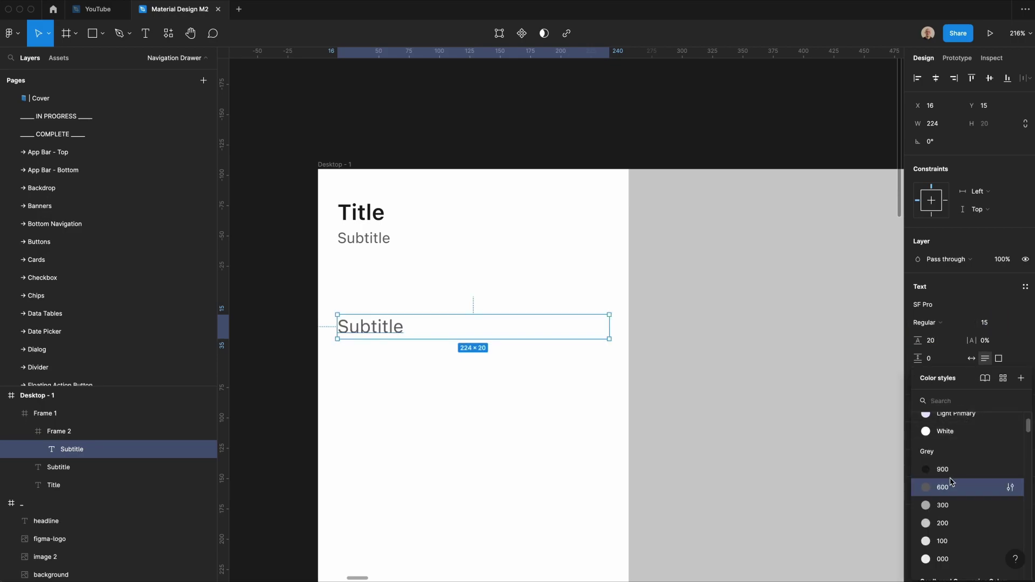
click(942, 469)
double_click(393, 327)
text(Inbox)
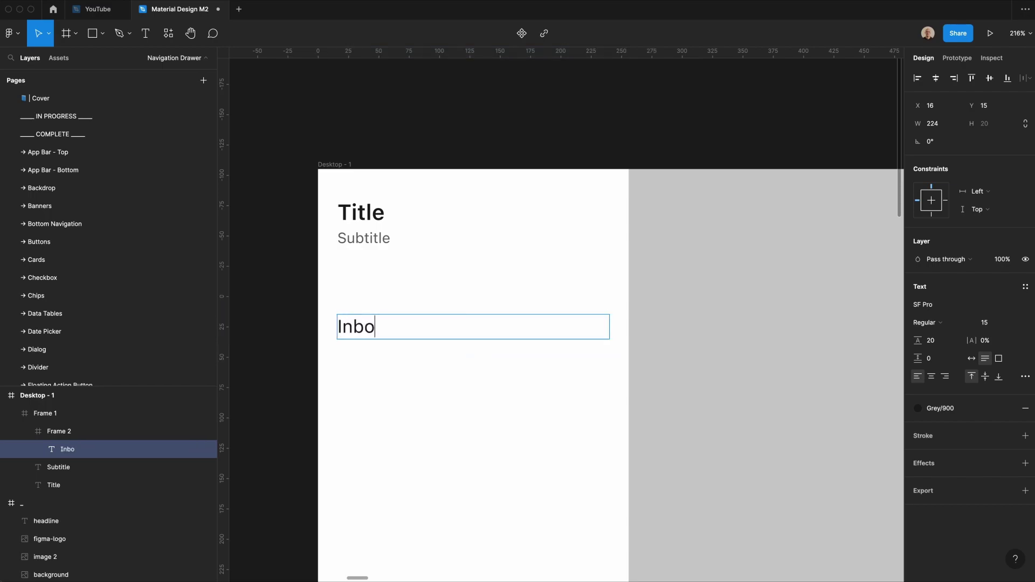
key(Escape)
Step: Duplicate the Inbox text in place and change the copy's content to "envelope"
key(super+d)
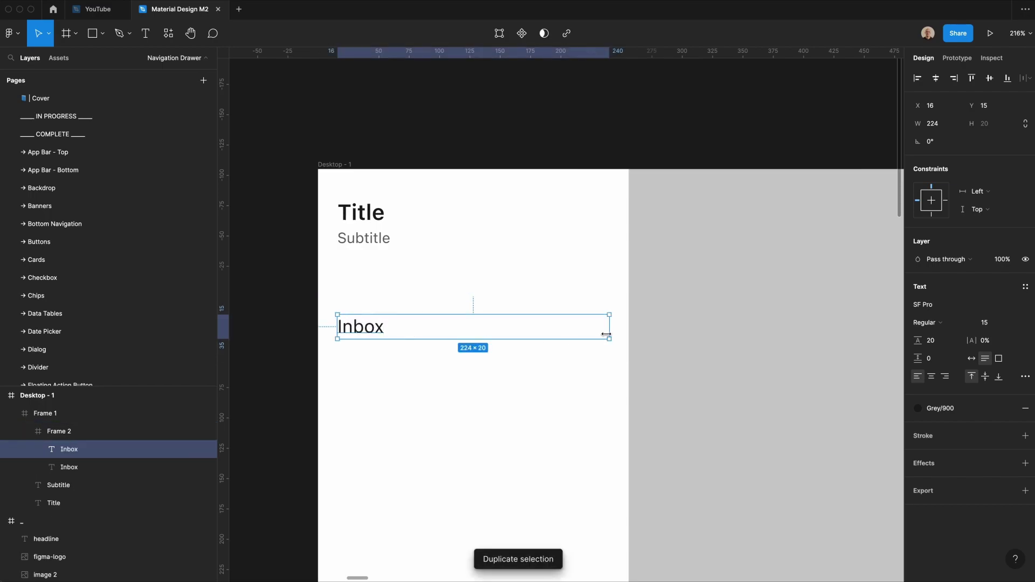
key(Return)
text(e)
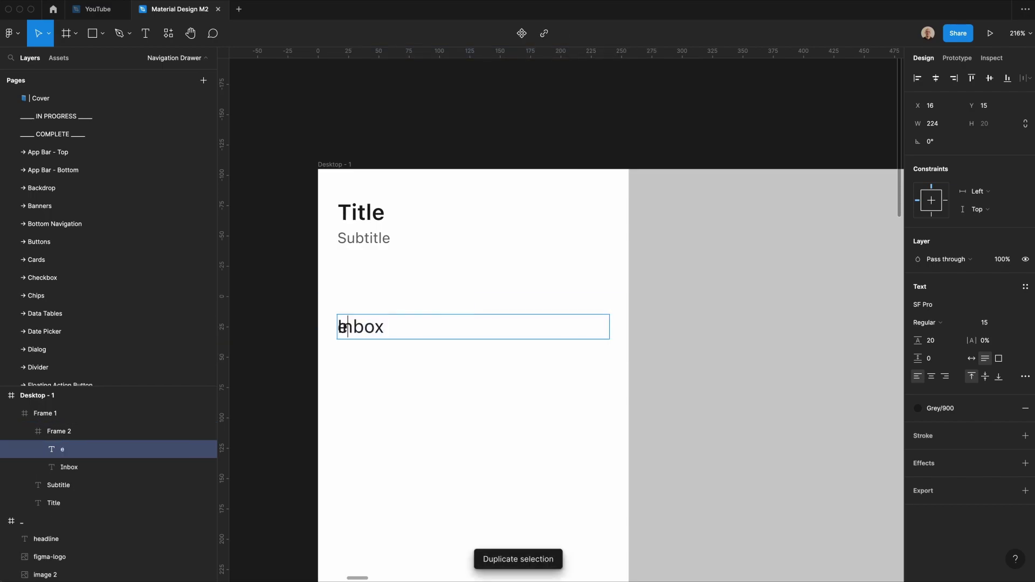
text(nvelope)
key(Escape)
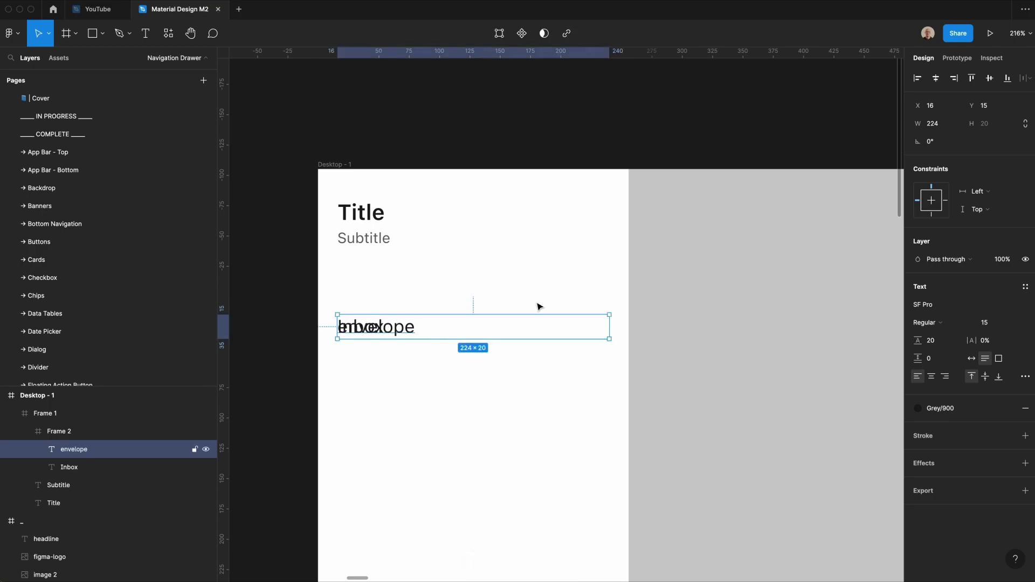
Step: Set the envelope text's font to Font Awesome 6 Pro and its width to 20
click(921, 306)
text(font)
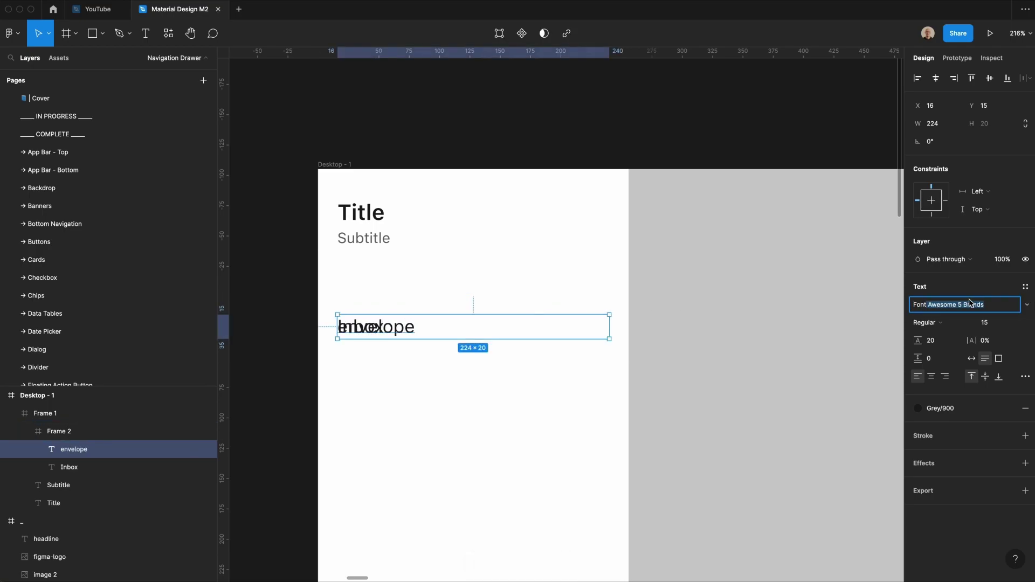
click(1027, 305)
click(953, 131)
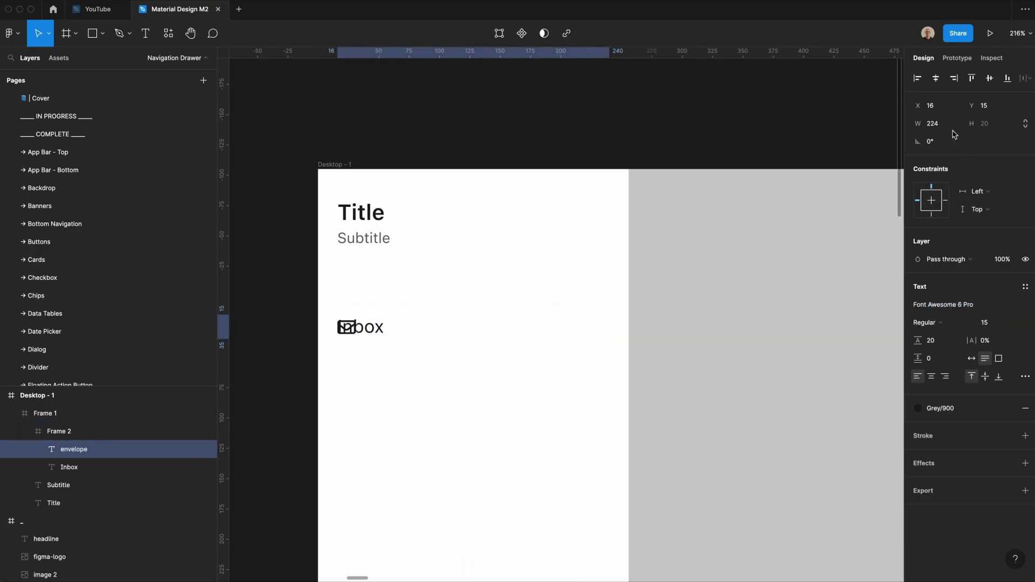
click(940, 124)
text(20)
key(Return)
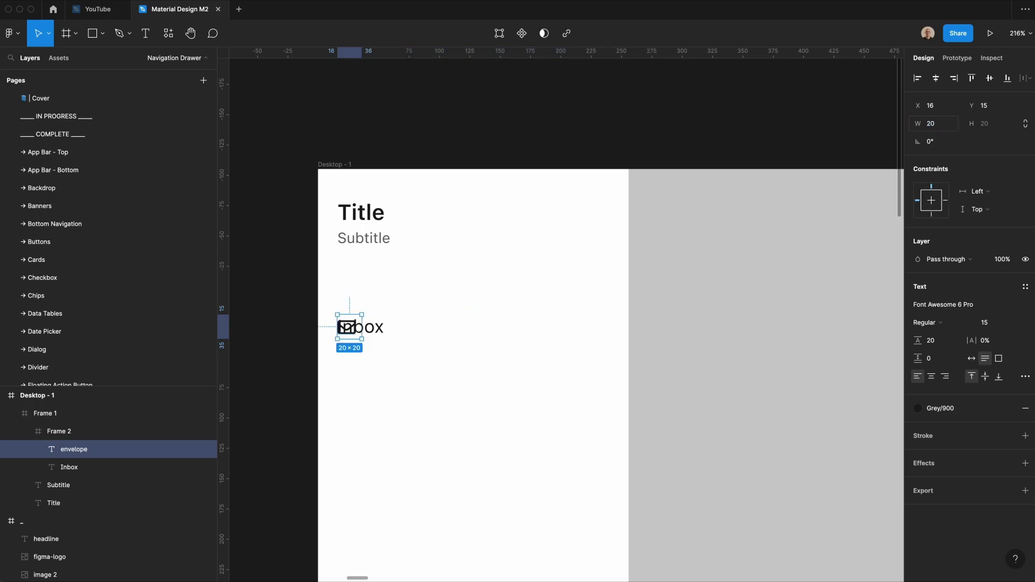
Step: Move the Inbox text beside the envelope icon at X 44 and narrow its text box to 196
click(381, 333)
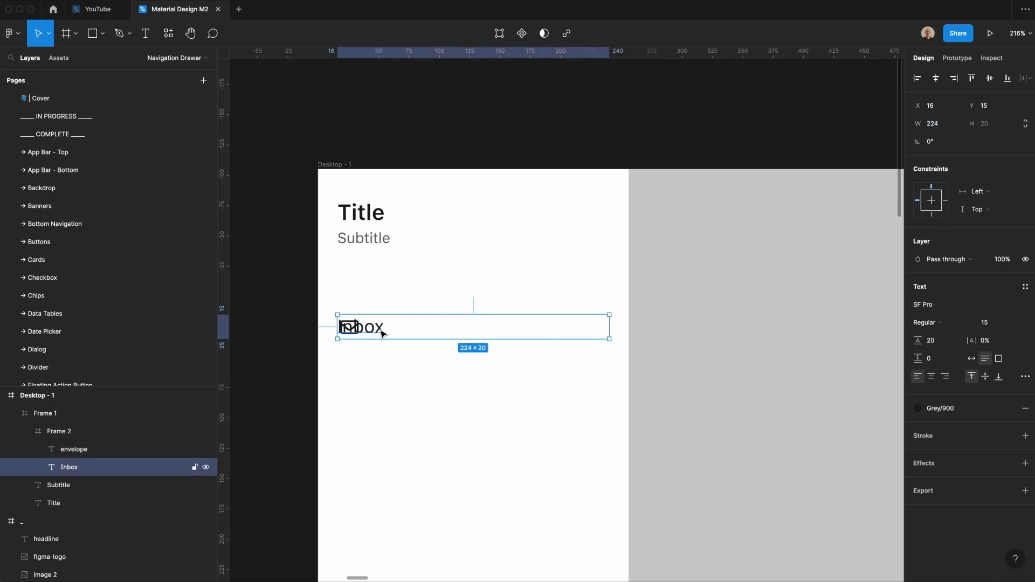
mouse_move(381, 333)
mouse_down()
mouse_move(418, 332)
mouse_move(364, 326)
mouse_up()
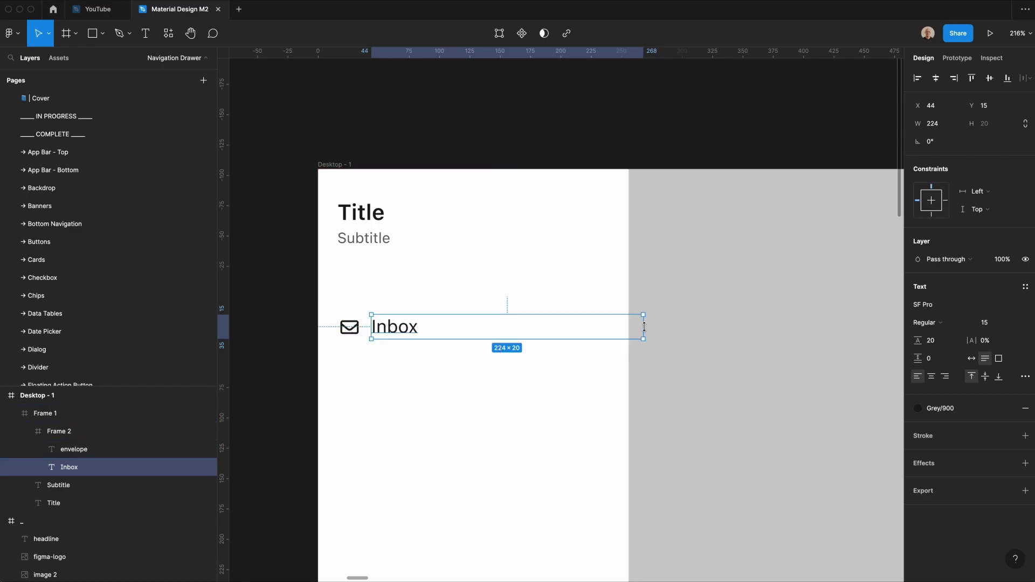
drag(644, 327, 619, 328)
click(936, 123)
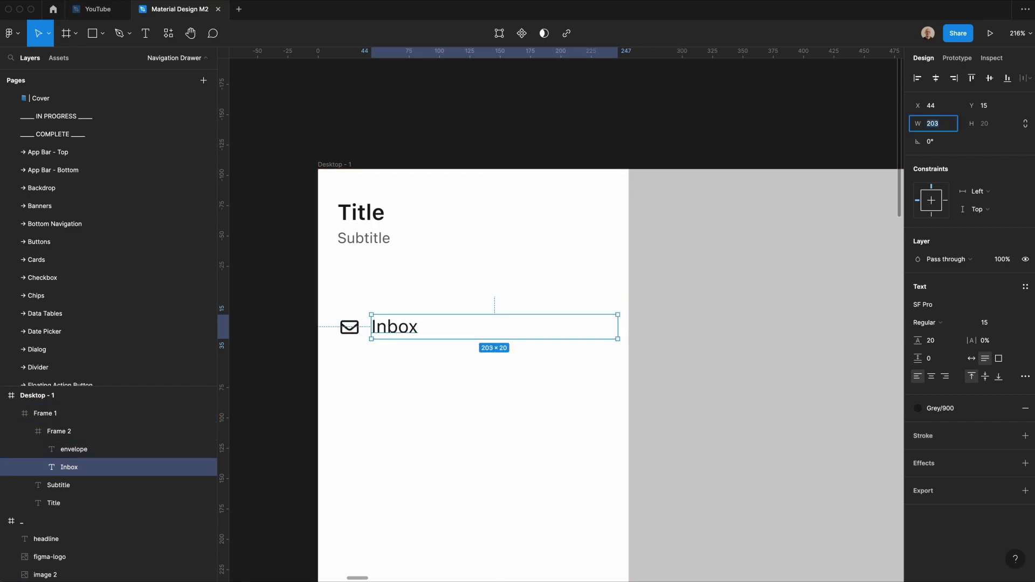
key(shift+Down)
key(Up)
key(Up)
key(Up)
key(alt)
Step: Apply the Primary color style to both the envelope icon and the Inbox text
click(355, 328)
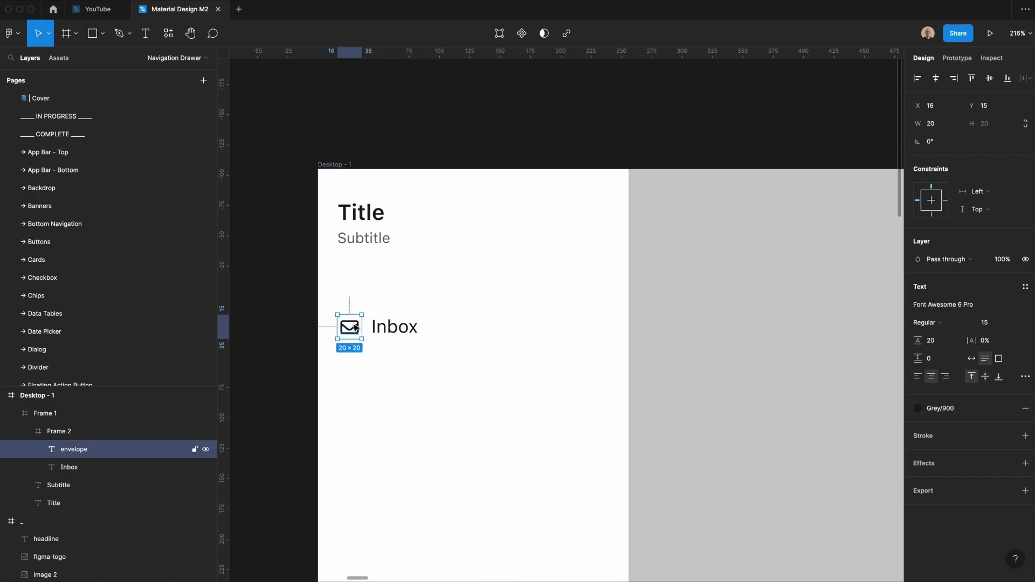
click(952, 413)
click(947, 359)
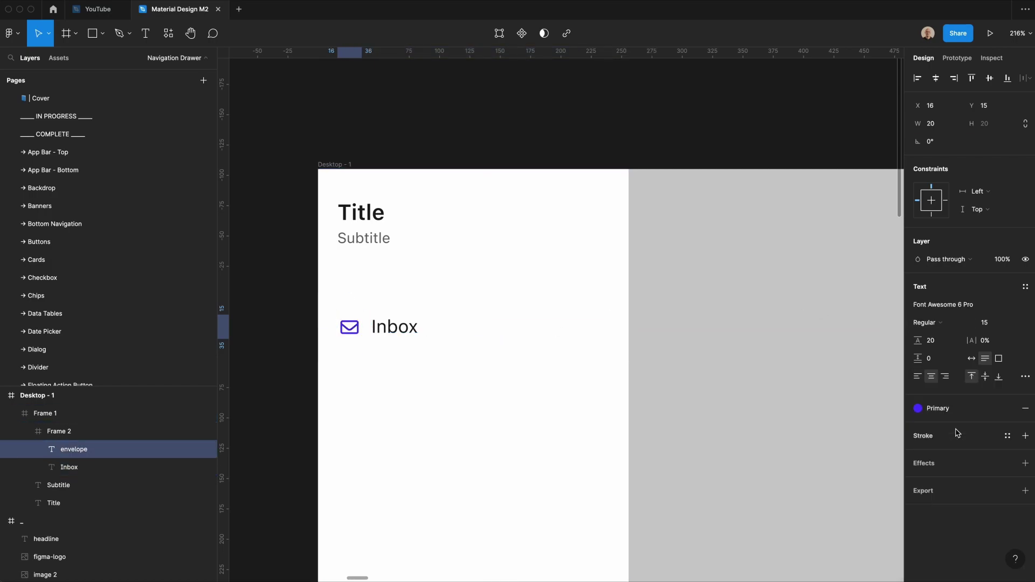
click(393, 326)
click(921, 408)
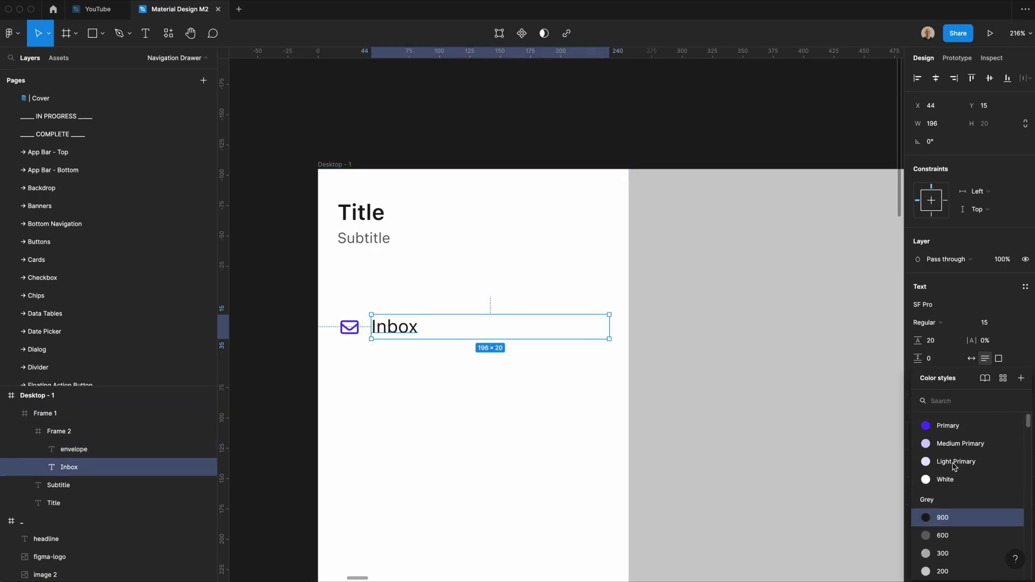
click(948, 426)
key(Escape)
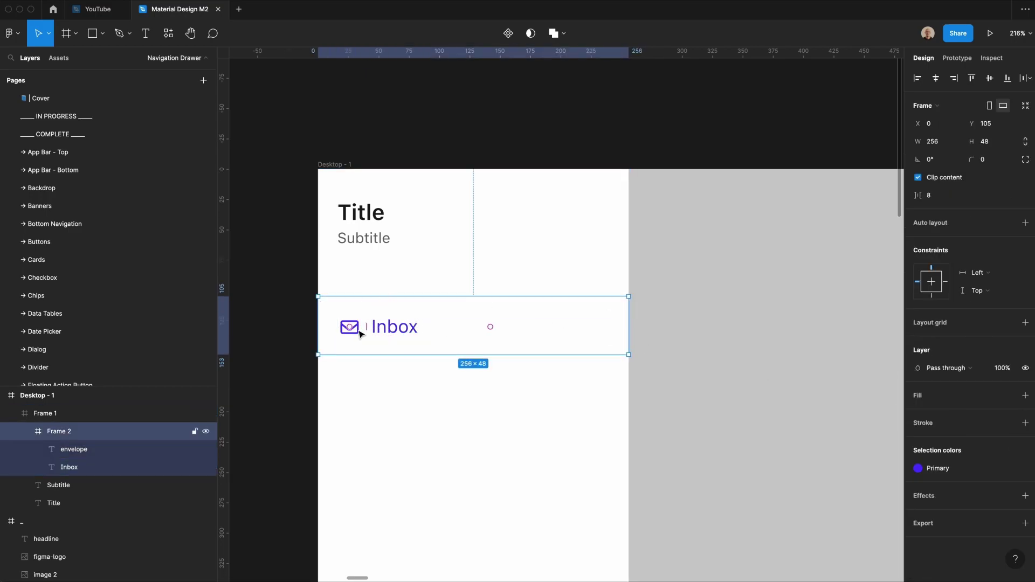
Step: Wrap the envelope icon and Inbox text in a frame and resize it to 248 × 40, centered within the row
click(359, 331)
shift+click(378, 329)
key(super+alt+g)
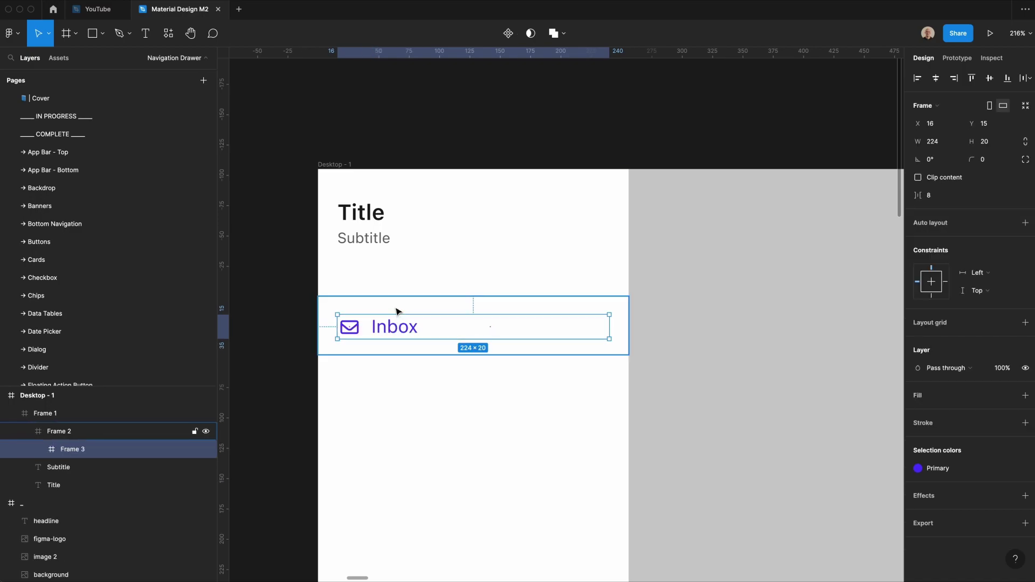
key(alt)
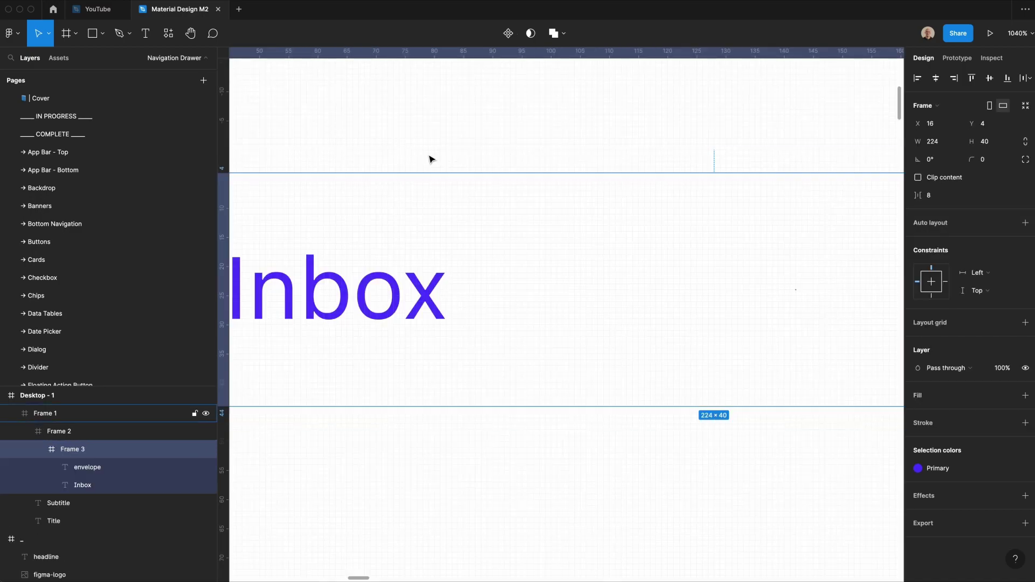
key(super+minus)
key(super+minus)
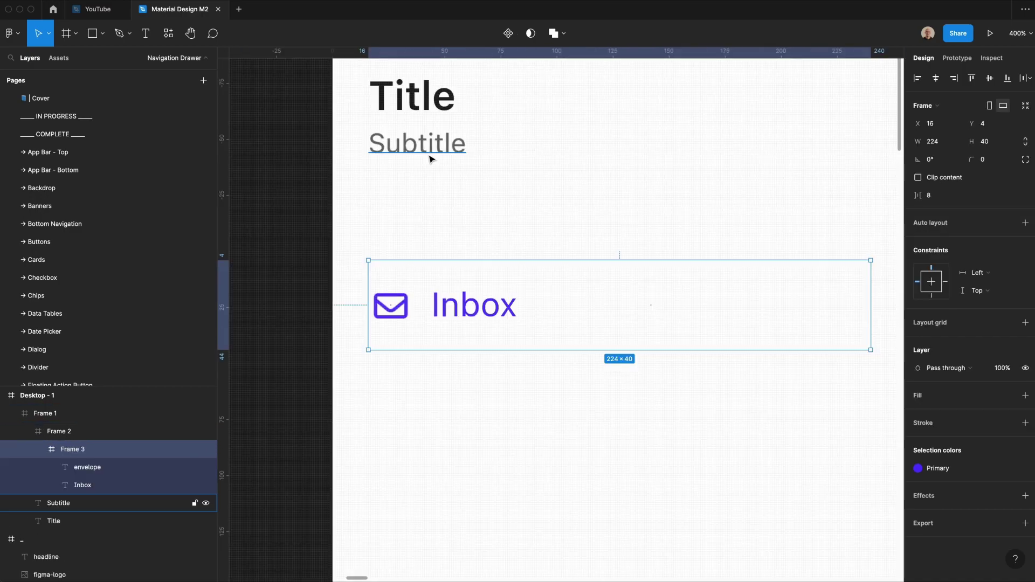
drag(369, 275, 341, 274)
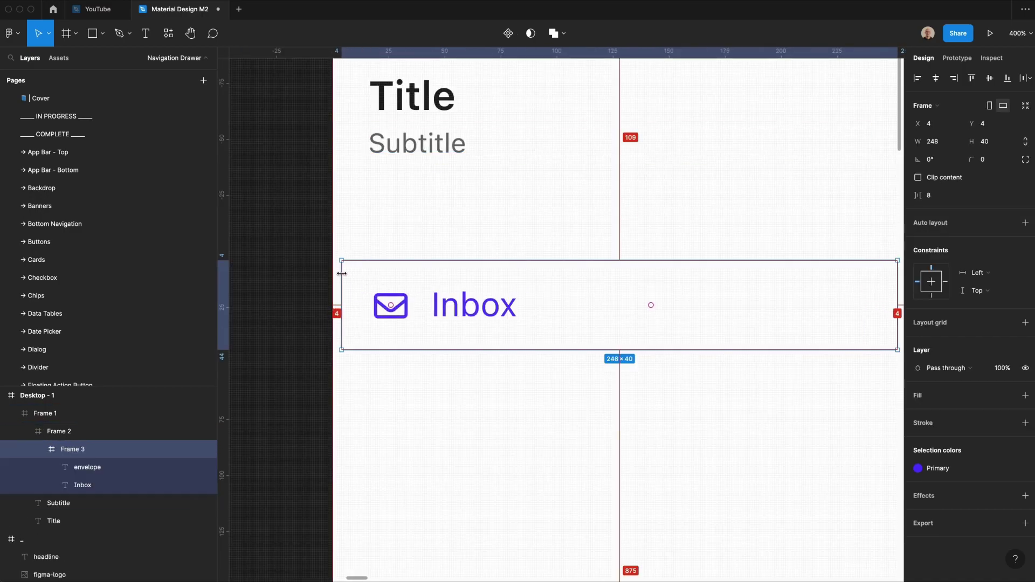
Step: Style the Inbox row's inner frame with a Light Primary fill and corner radius 7, narrowed to 240 wide about its center
click(1007, 395)
click(953, 463)
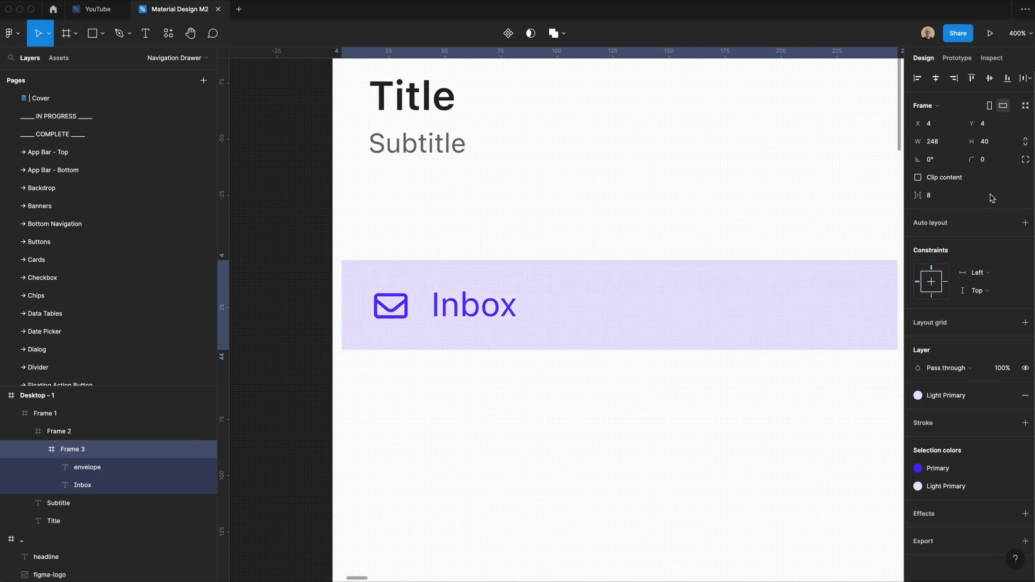
click(983, 160)
text(7)
key(Return)
drag(342, 327, 351, 327)
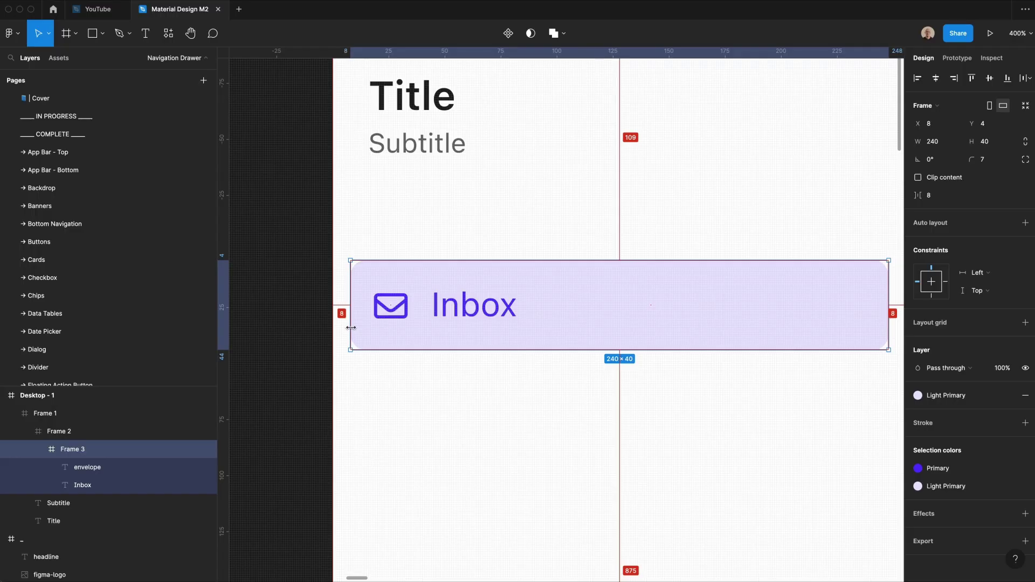
Step: Wrap the Title and Subtitle in a plain frame and enlarge it to 256 × 72, spanning the drawer's full width
scroll(474, 368, right, 2)
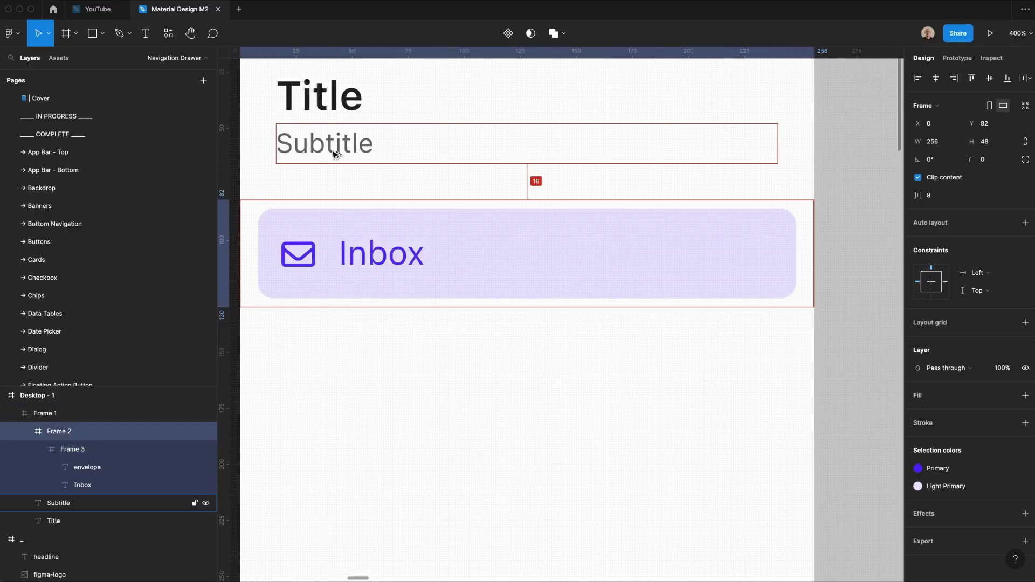
click(335, 150)
shift+click(331, 100)
key(minus)
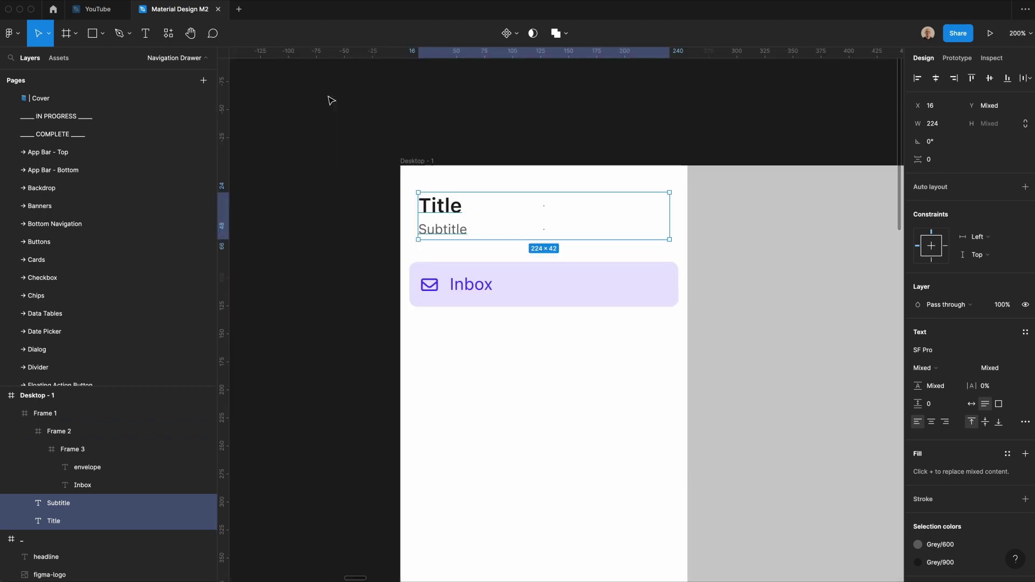
key(shift+a)
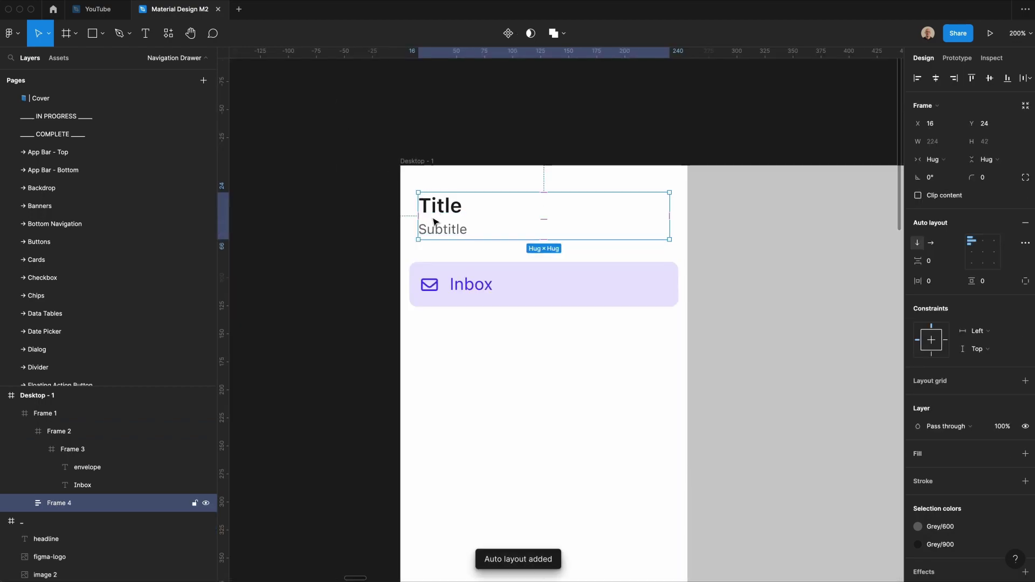
key(super+z)
key(super+alt+g)
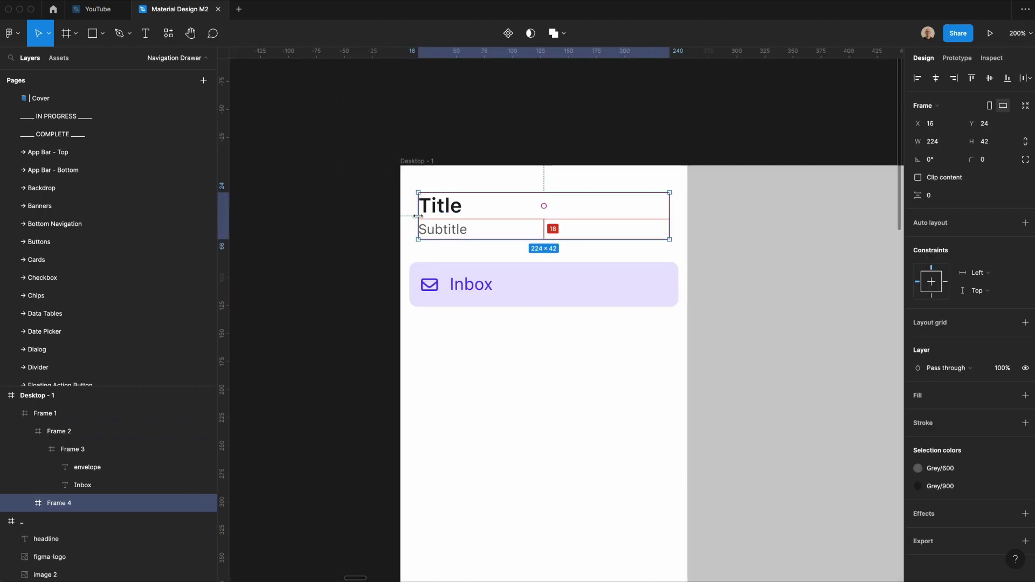
drag(418, 215, 400, 214)
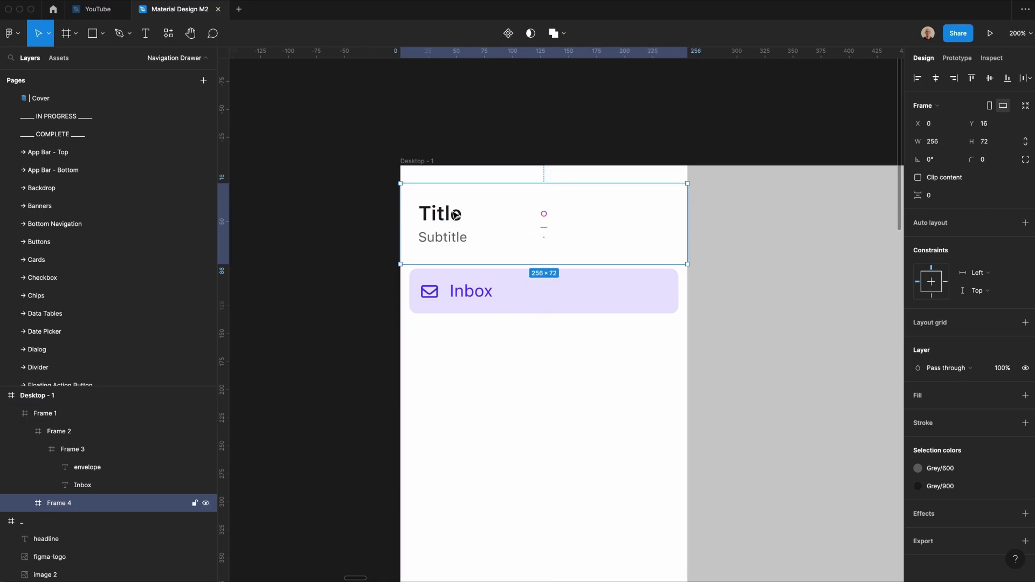
Step: Extend the header frame up to the drawer's top edge at 88 high and nudge the Title and Subtitle down about 1 px
click(484, 292)
click(472, 232)
drag(456, 180, 454, 167)
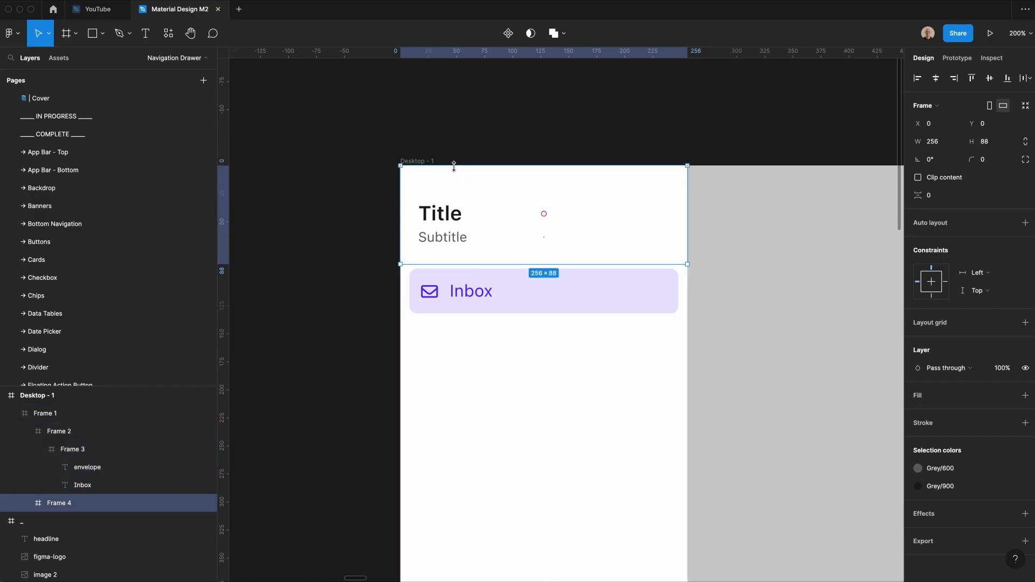
key(alt)
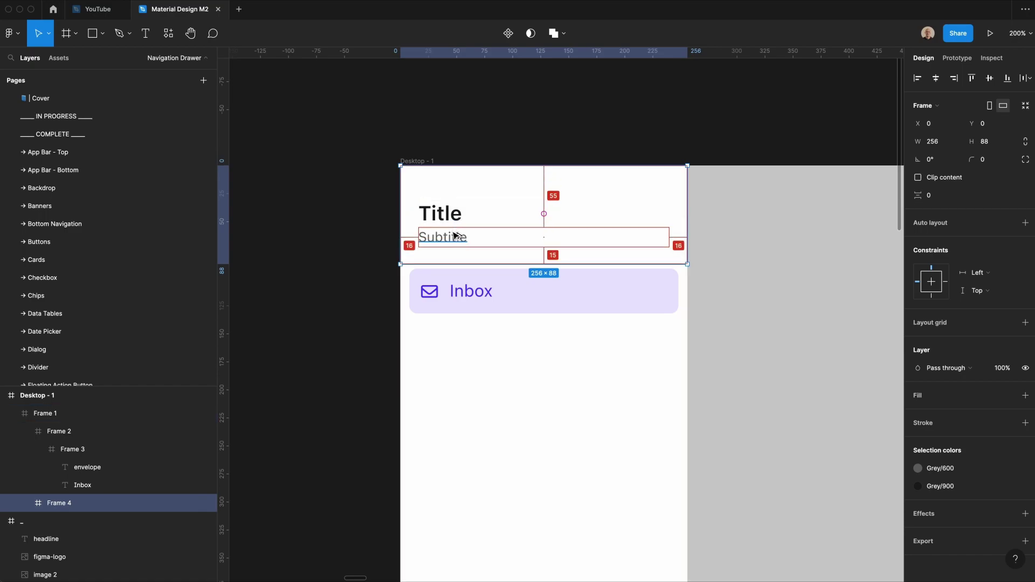
click(446, 236)
shift+click(431, 215)
key(Escape)
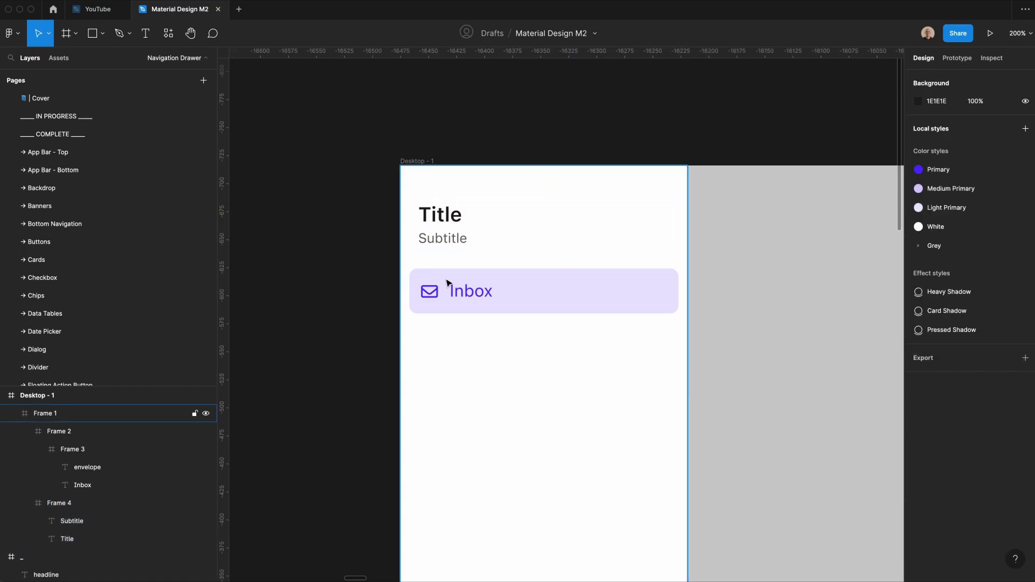
Step: Duplicate the whole Inbox row directly below the original, at Y 136
double_click(450, 283)
drag(463, 288, 475, 343)
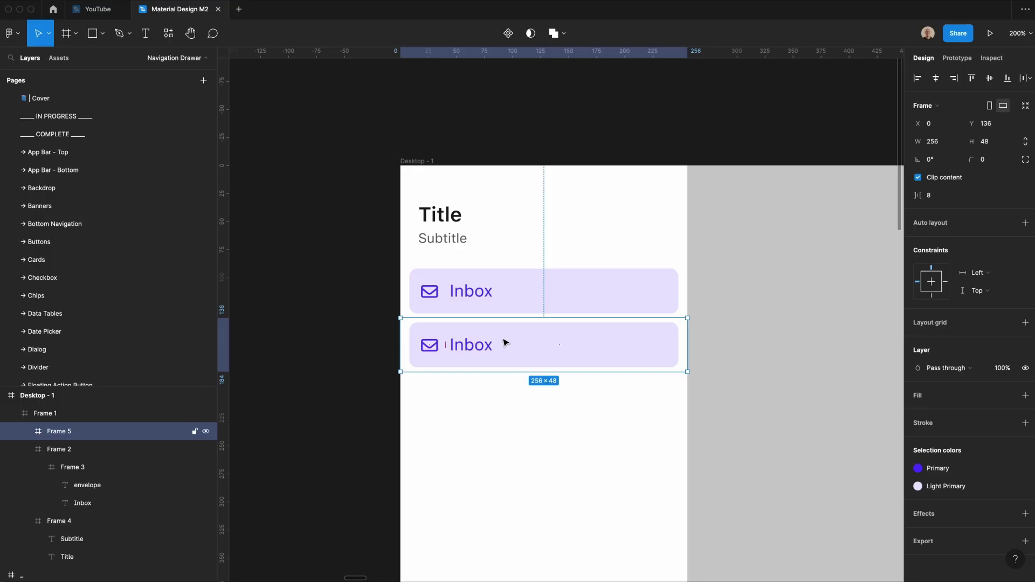
Step: Change the duplicated row's label to "Sent" and its icon text to "paper-plane"
double_click(474, 343)
text(Sent)
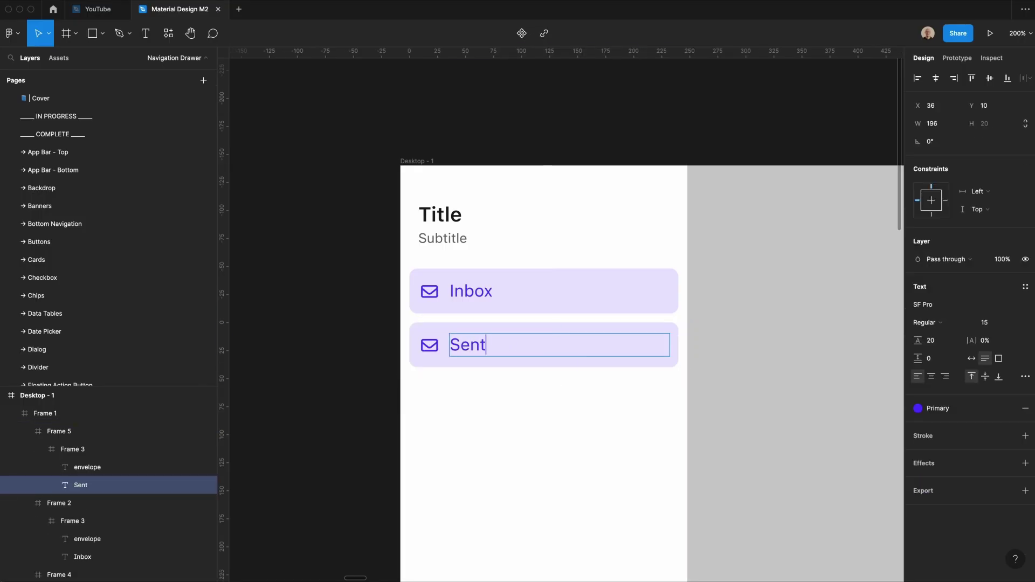
key(Escape)
double_click(429, 345)
text(paper-plane)
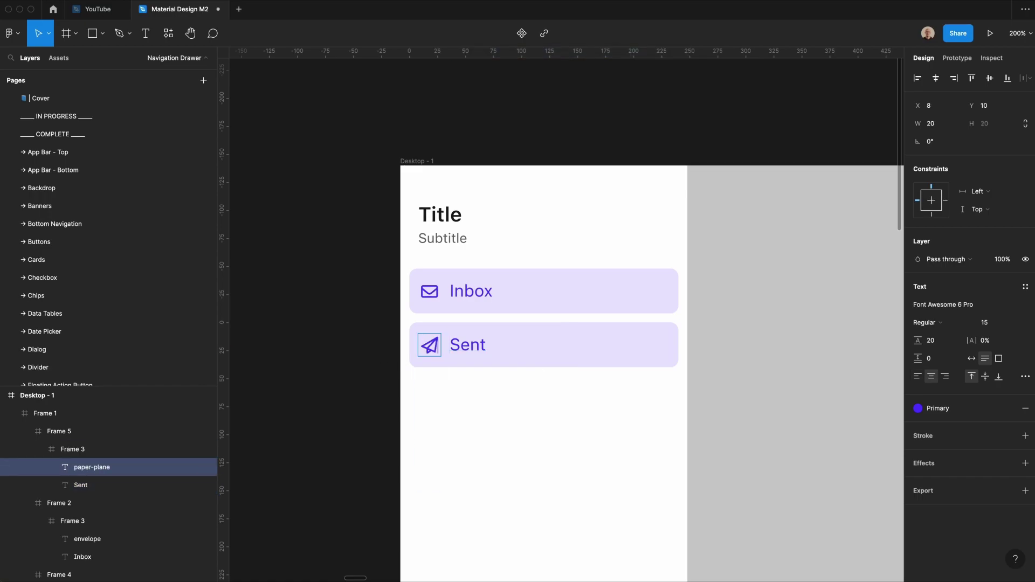
Step: Apply the Grey 900 colour style to the Sent row's icon and label
key(Escape)
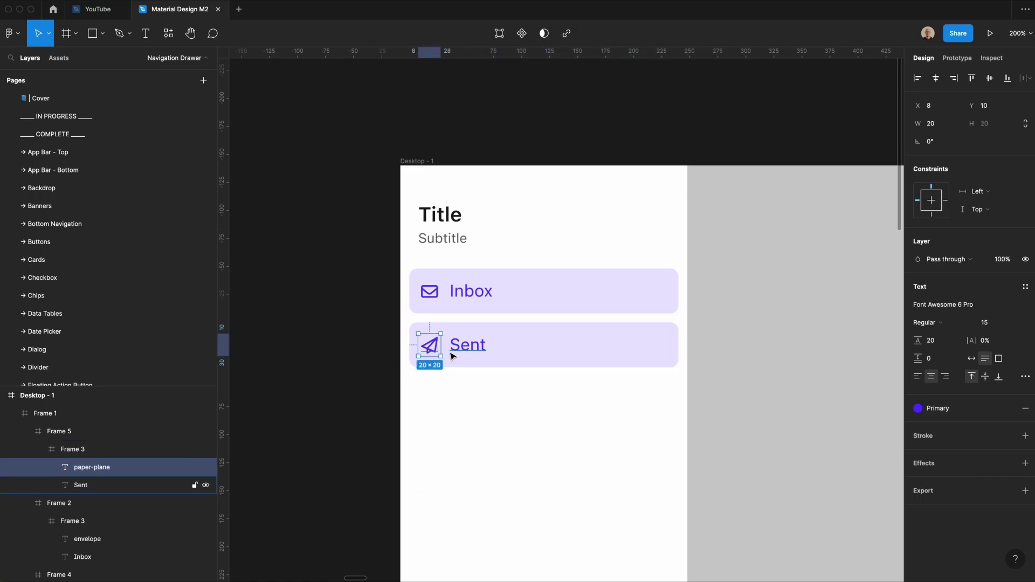
shift+click(468, 348)
click(949, 455)
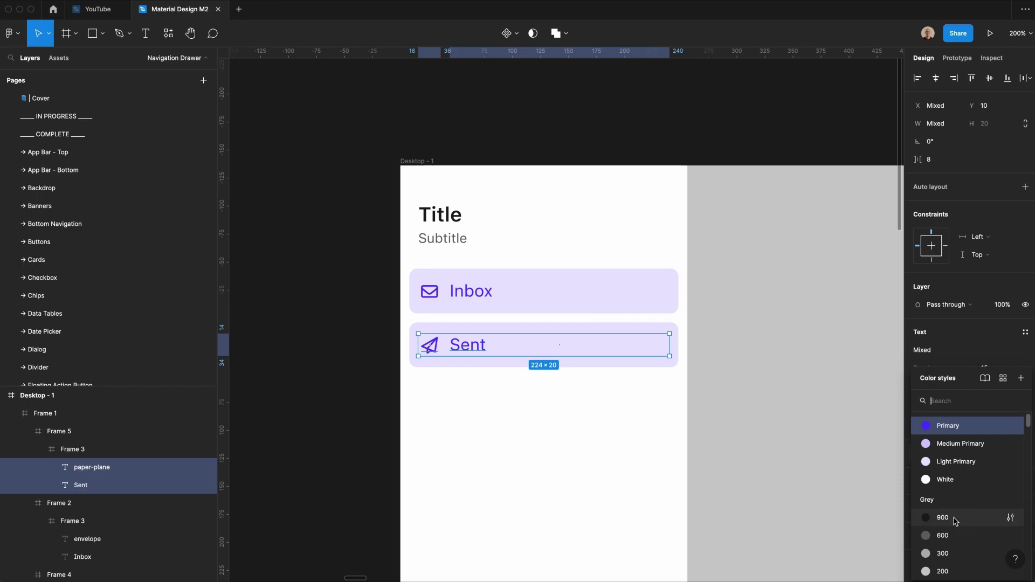
click(954, 520)
Step: Remove the Light Primary fill from the Sent row's background and change its icon and label colour to Grey 600
click(608, 330)
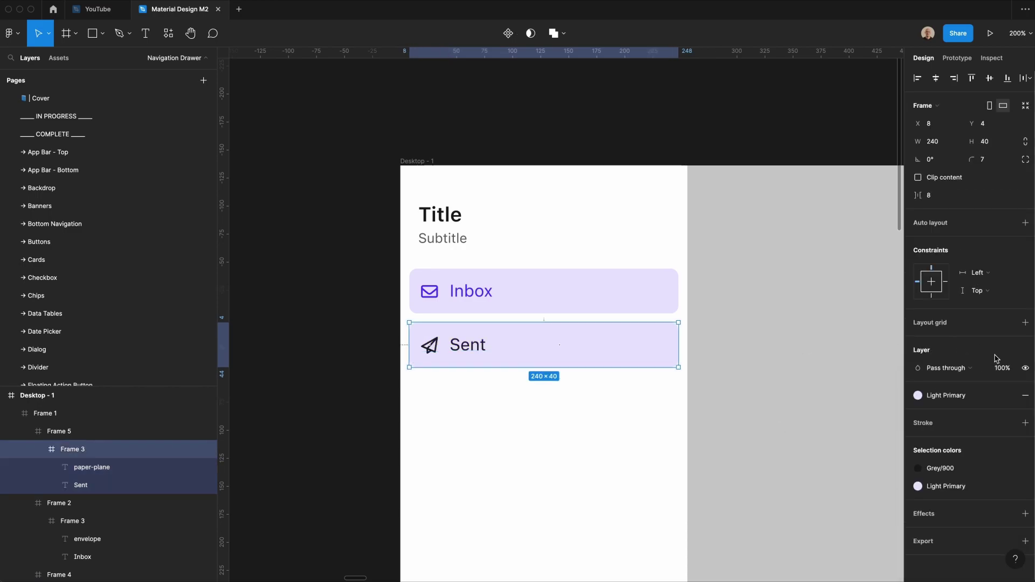
click(1024, 395)
click(338, 322)
click(508, 351)
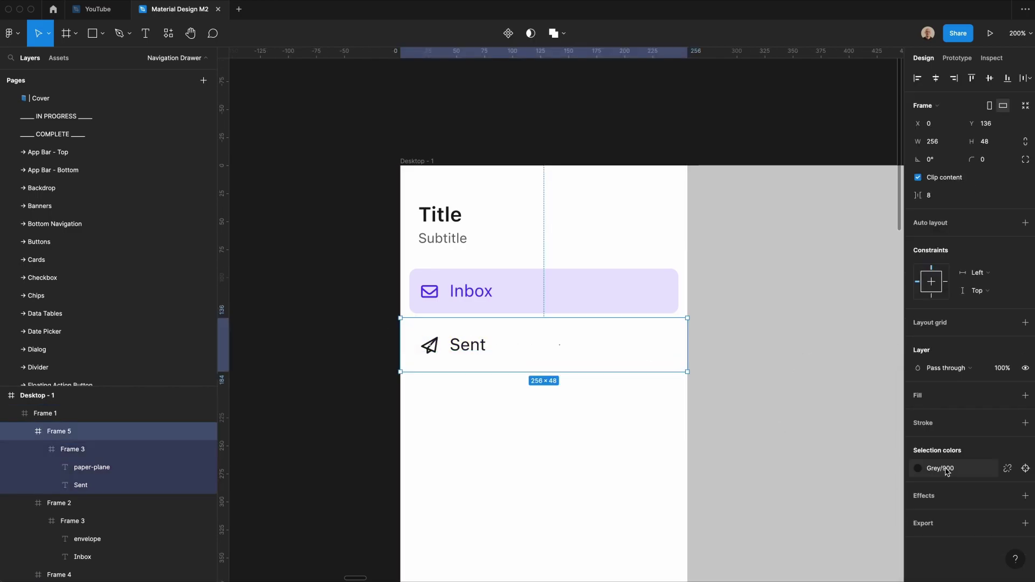
click(946, 470)
click(868, 501)
Step: Combine the Inbox and Sent rows into a vertical auto layout frame and name it "list"
shift+click(578, 298)
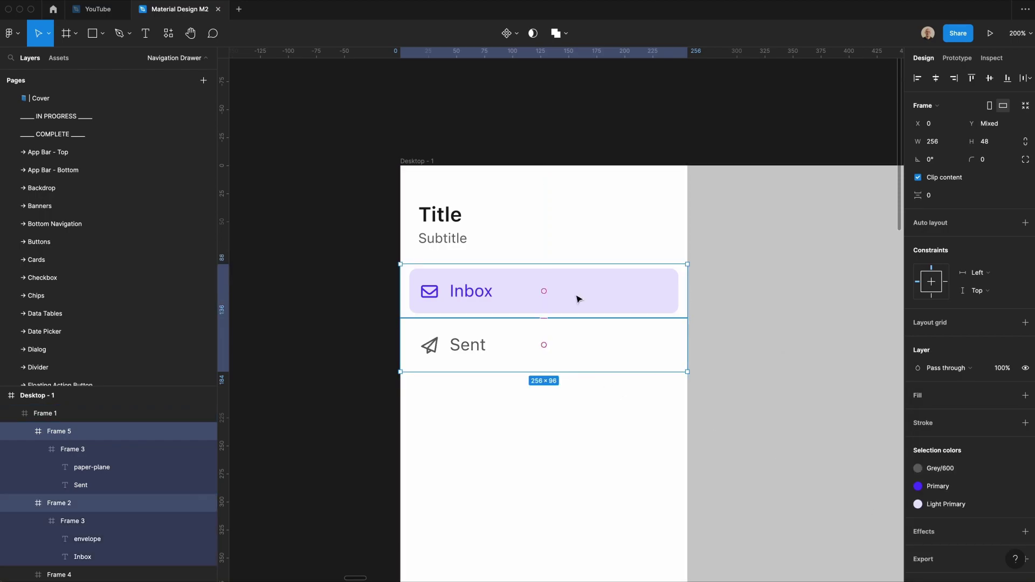
key(shift+a)
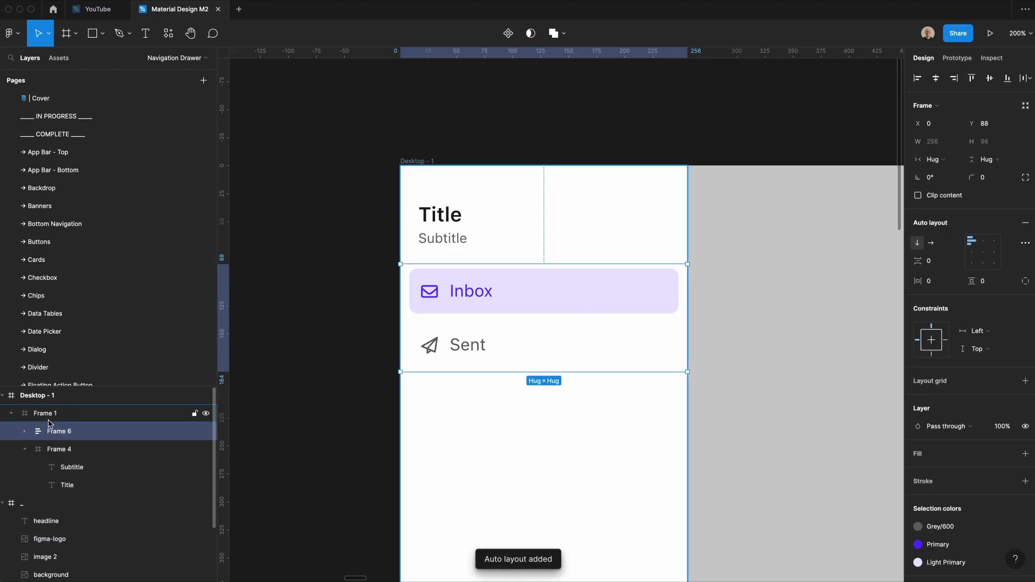
double_click(59, 432)
key(Return)
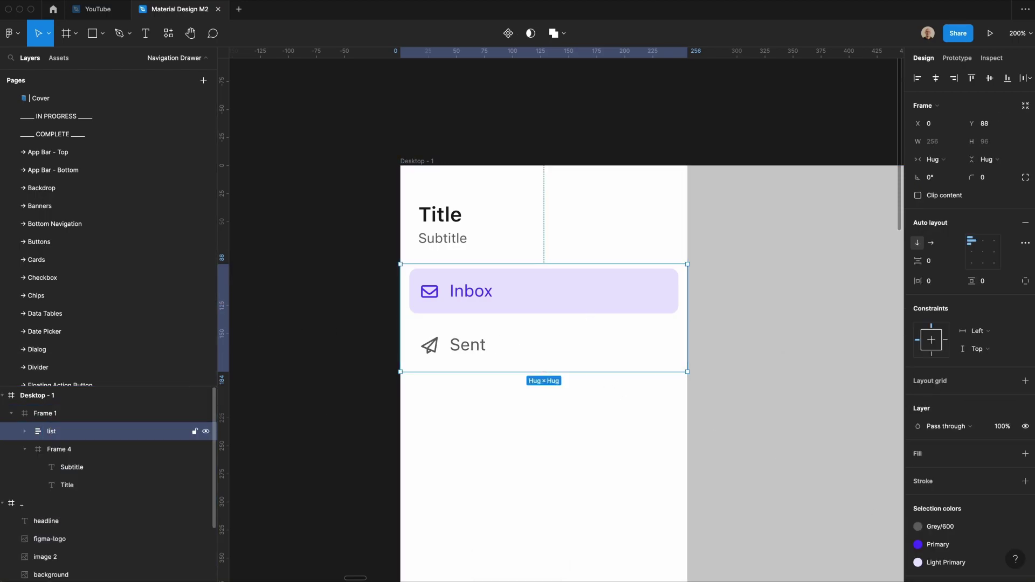
Step: Duplicate the Sent row inside the list and change the copy's label to "Starred" and its icon text to "star"
click(447, 342)
key(ctrl+d)
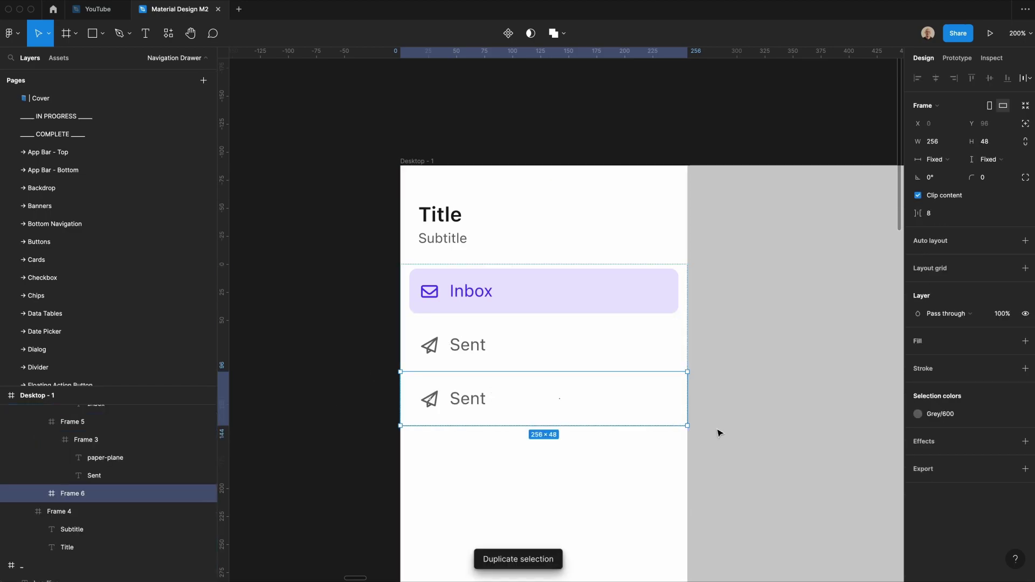
double_click(479, 401)
text(Star)
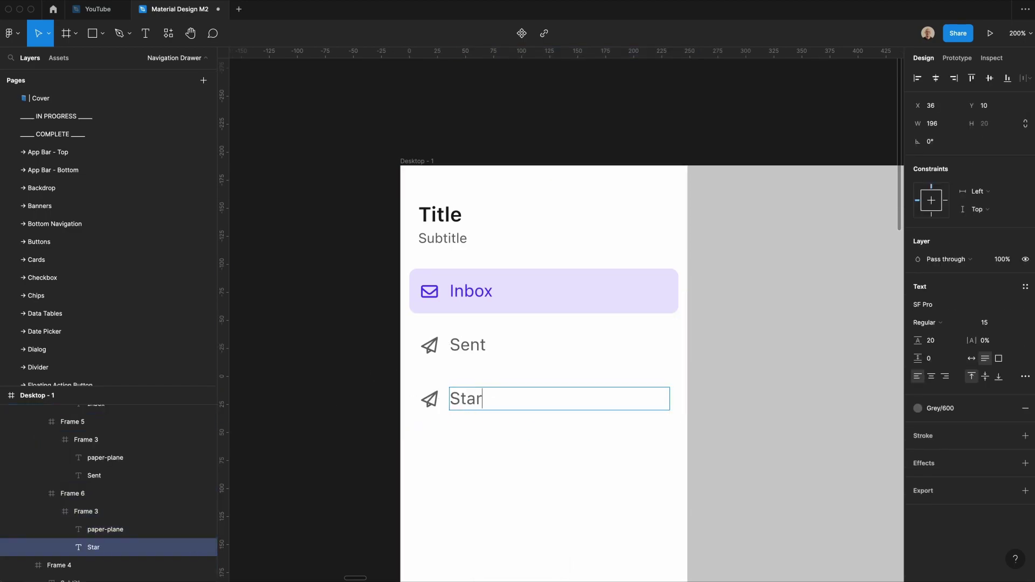
text(red)
double_click(429, 399)
text(star)
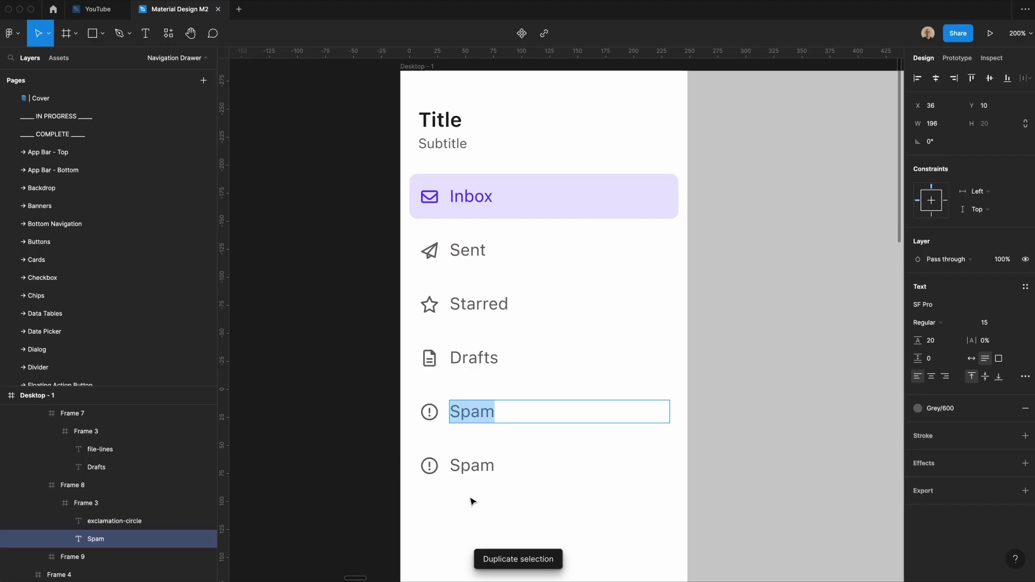
Step: Change the first Spam row's label to "Trash" and its icon text to "trash"
text(Tr)
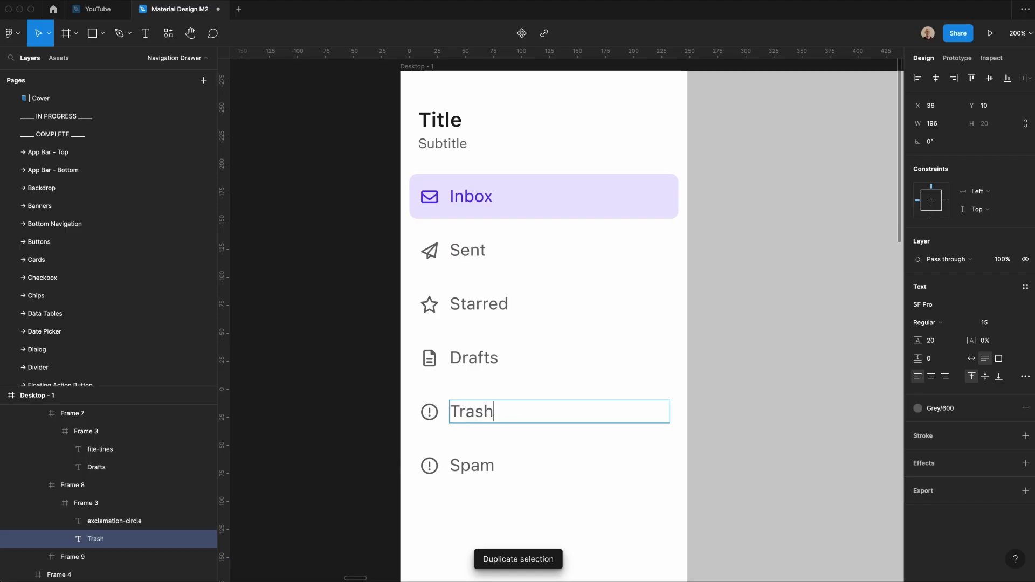
double_click(429, 412)
text(trash)
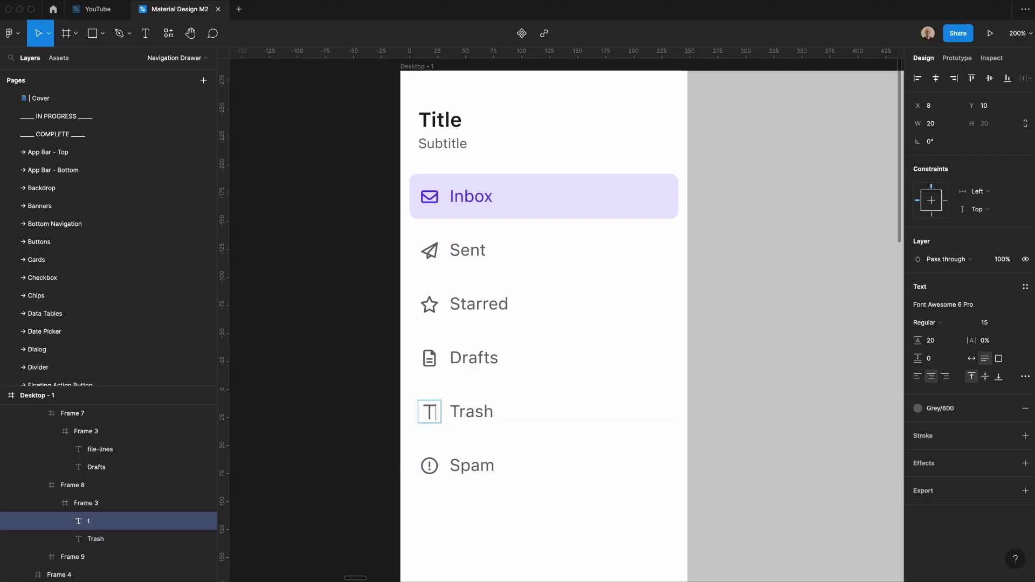
key(Escape)
key(Escape)
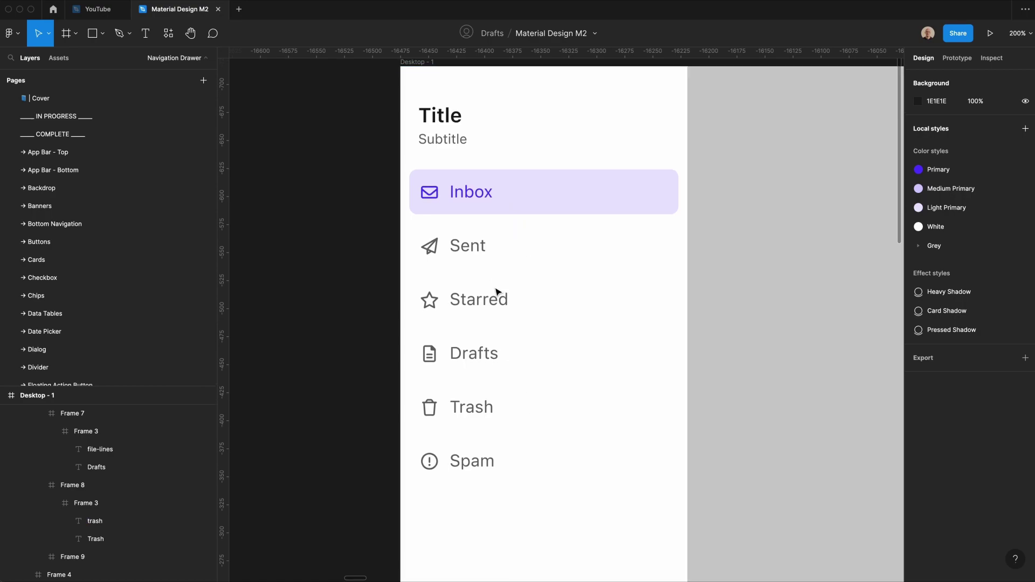
Step: Duplicate the whole list below the original and delete the Inbox row from the copy
scroll(497, 291, right, 2)
scroll(468, 391, down, 3)
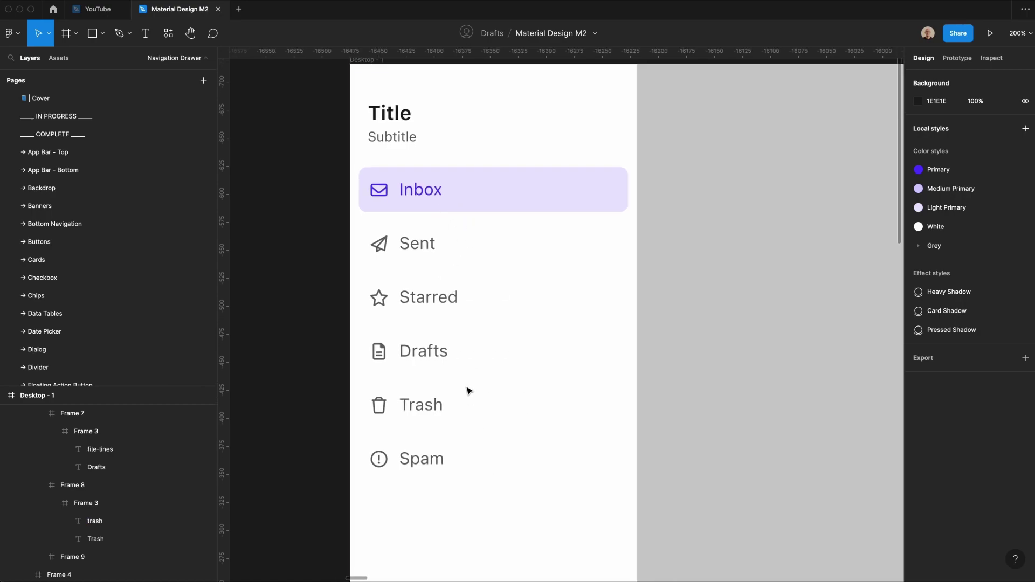
scroll(451, 328, down, 2)
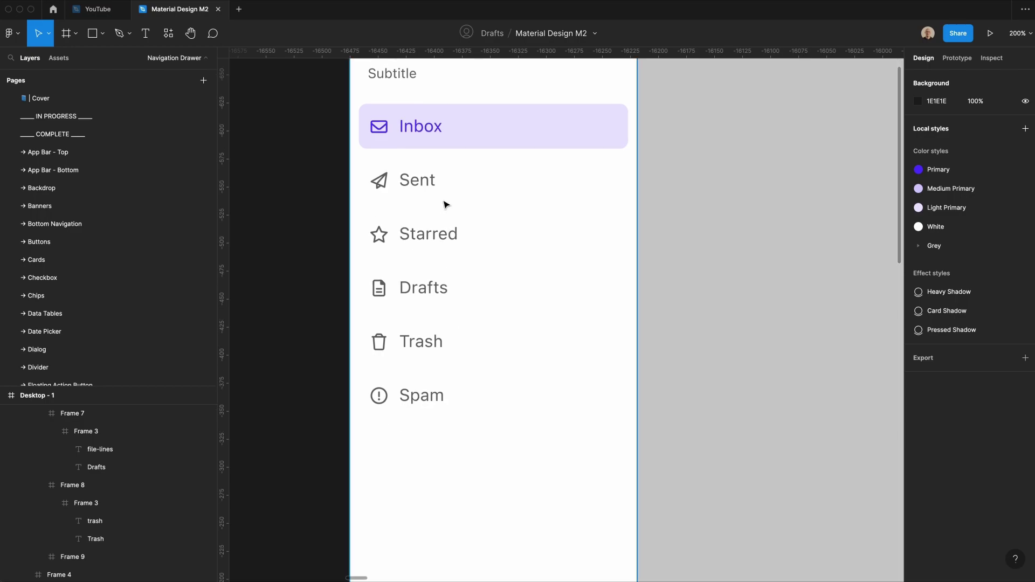
click(444, 204)
drag(455, 179, 499, 493)
scroll(475, 447, down, 5)
double_click(436, 375)
key(Delete)
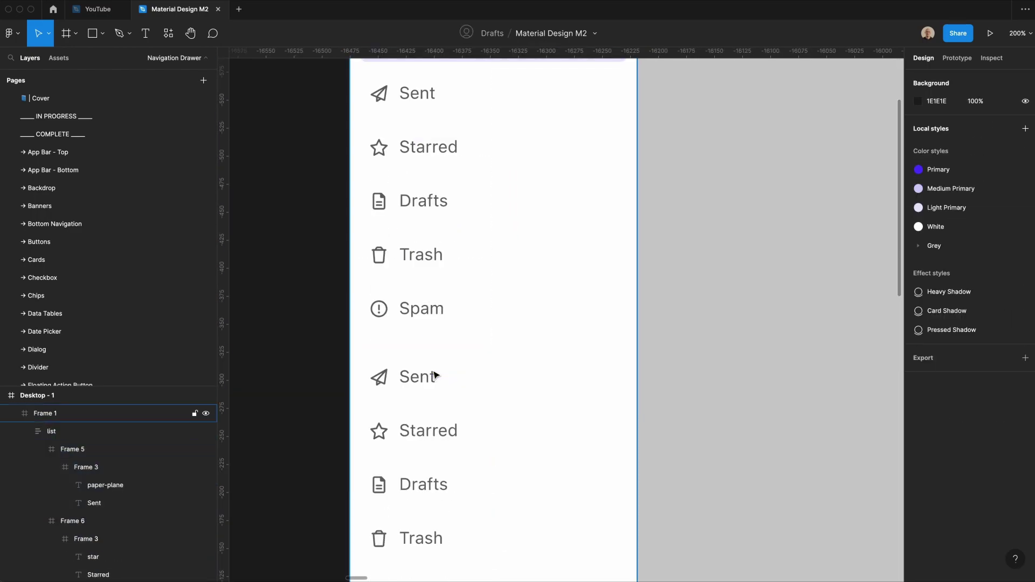
Step: Ungroup the inner frame of the copied list's Sent row and delete its paper-plane icon
click(435, 374)
click(434, 374)
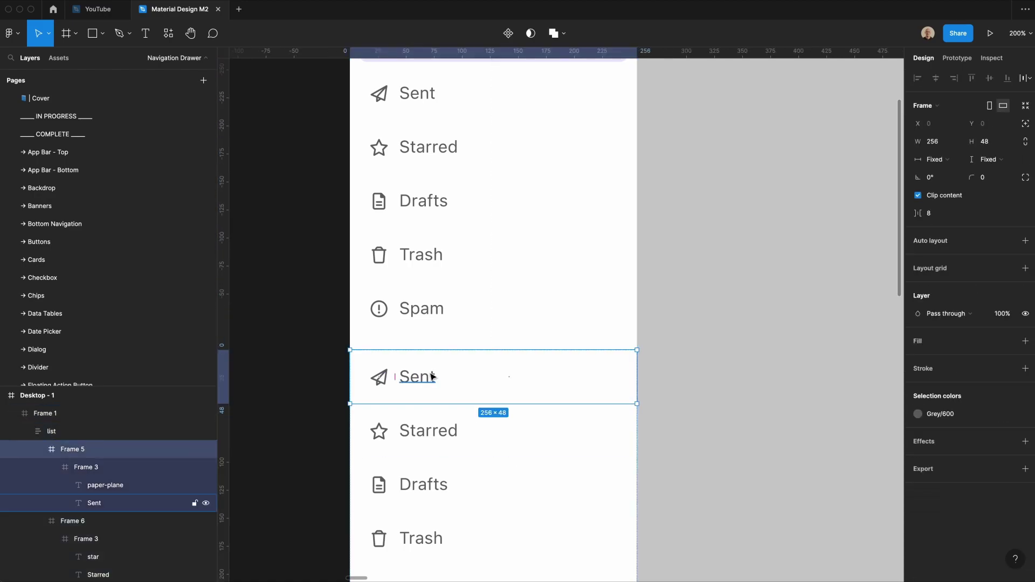
click(414, 388)
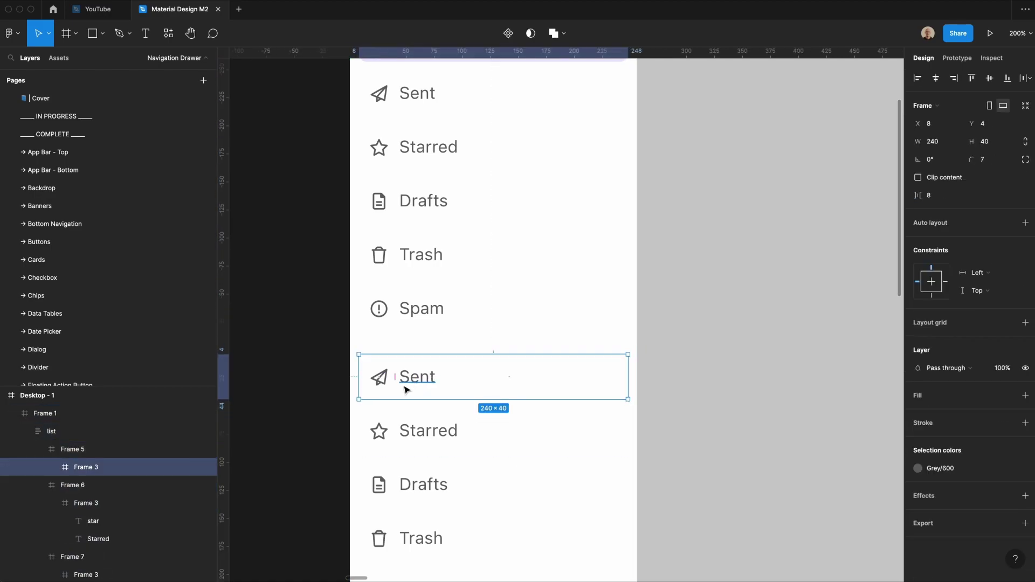
key(ctrl+shift+g)
click(390, 382)
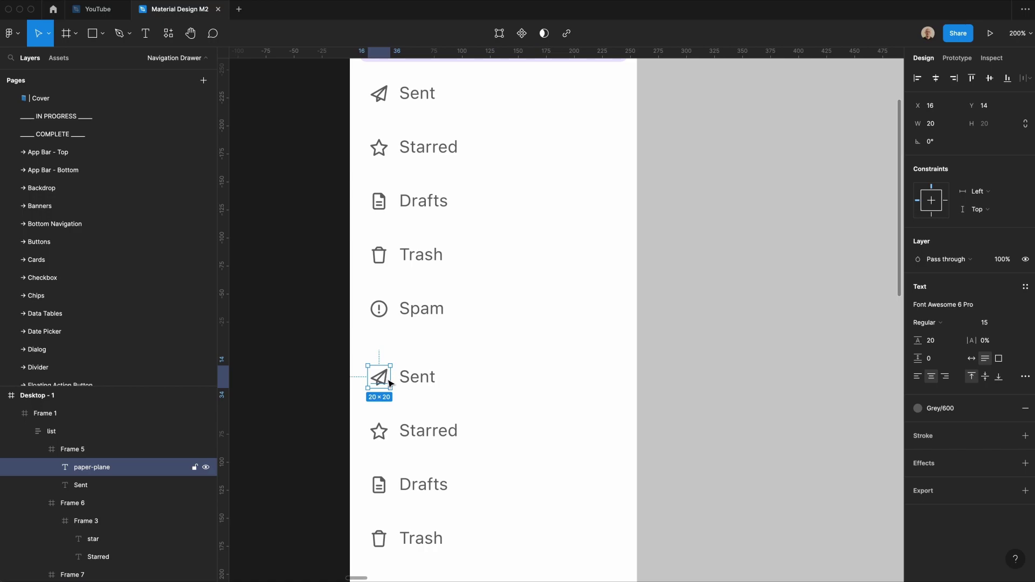
key(Delete)
Step: Turn the copied list's iconless Sent text into a "Labels" heading with font size 12 and line height 18
click(412, 374)
scroll(419, 374, up, 5)
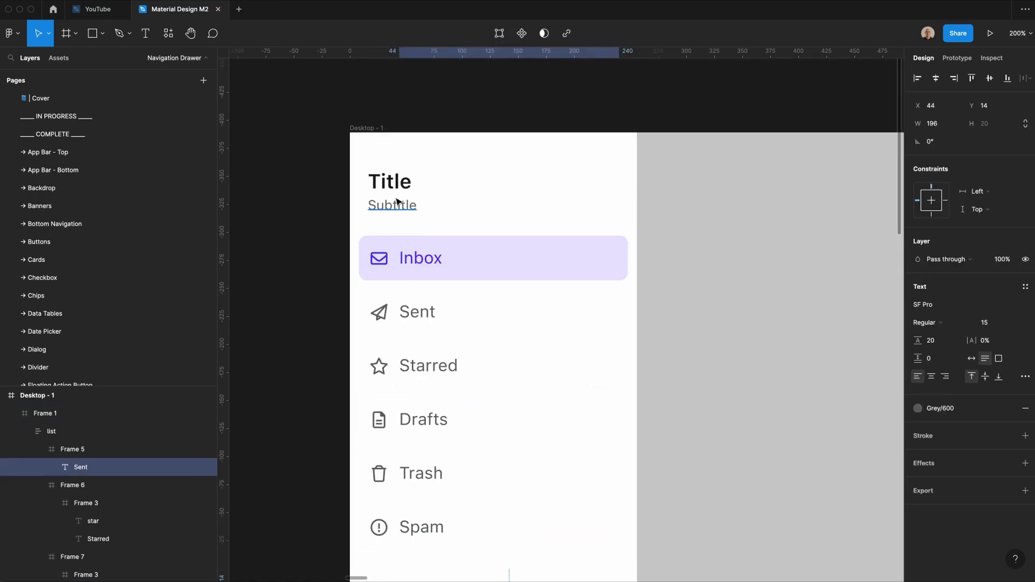
scroll(434, 329, down, 5)
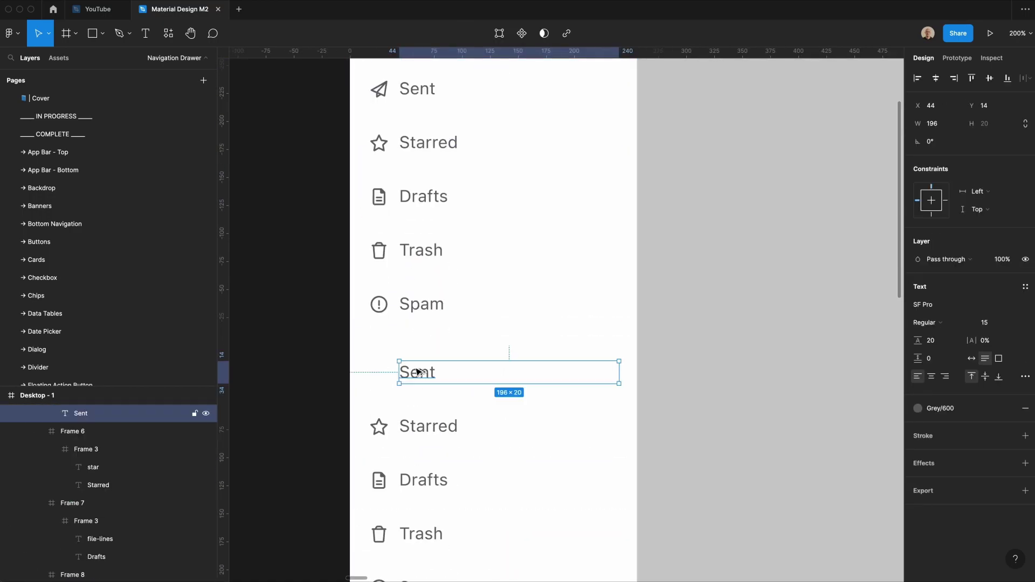
double_click(418, 372)
text(Lab)
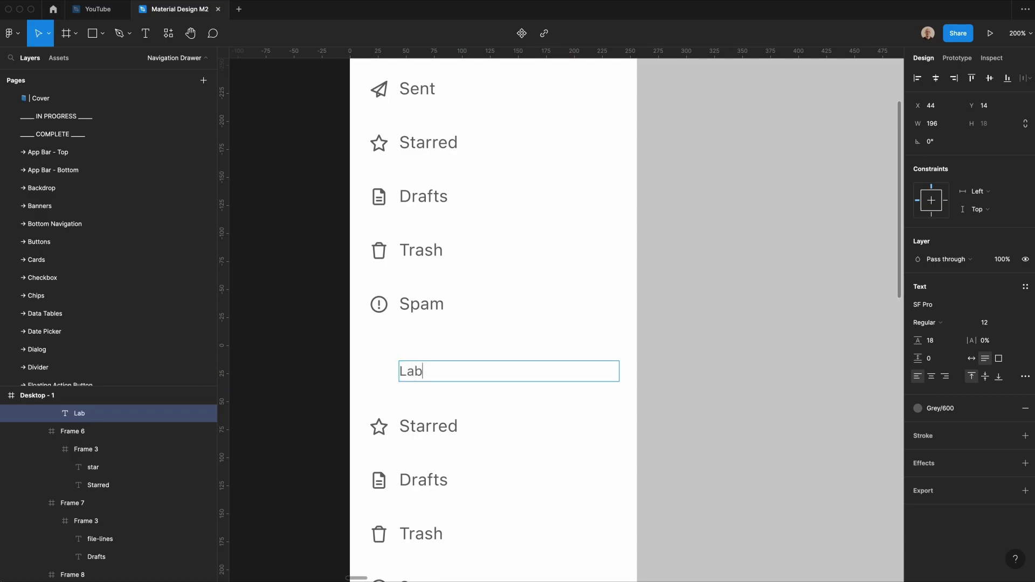
key(Escape)
Step: Move the "Labels" heading to X 16, Y 24 within its row
key(shift+Left)
key(shift+Left)
key(shift+Left)
key(Right)
key(Right)
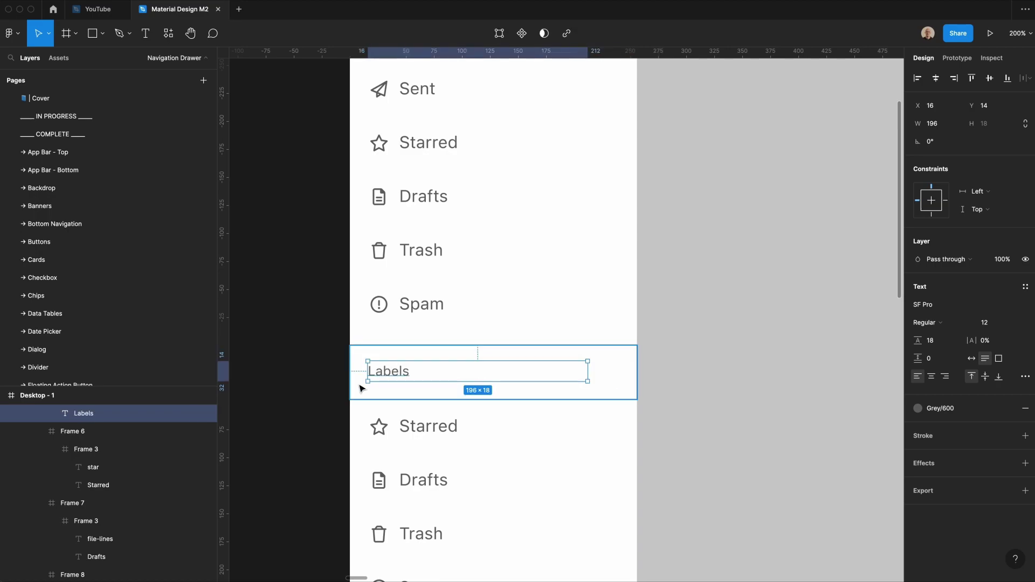
key(shift+Down)
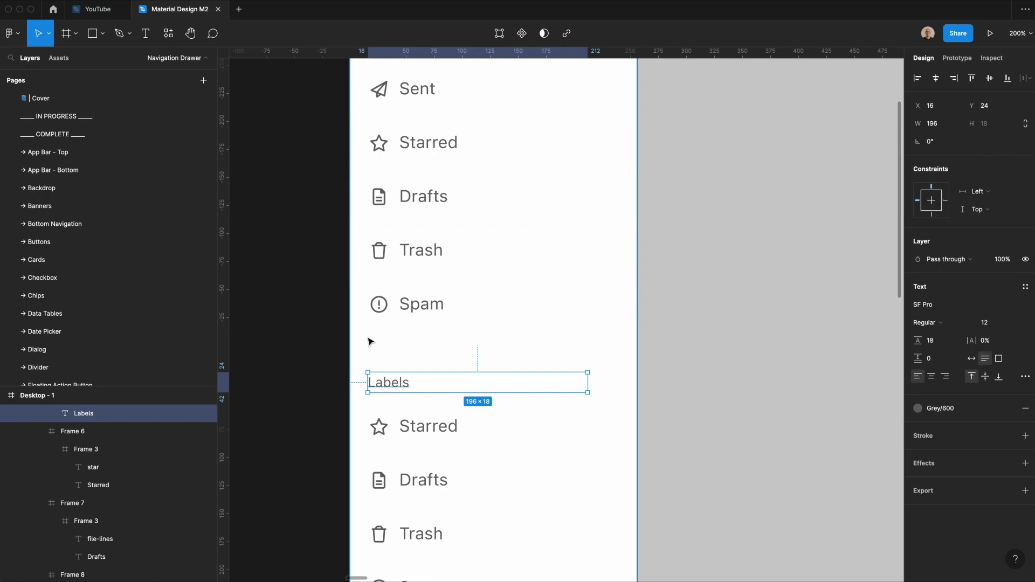
Step: Set the vertical spacing between the original list and its copy to 0
click(380, 362)
click(335, 422)
click(403, 431)
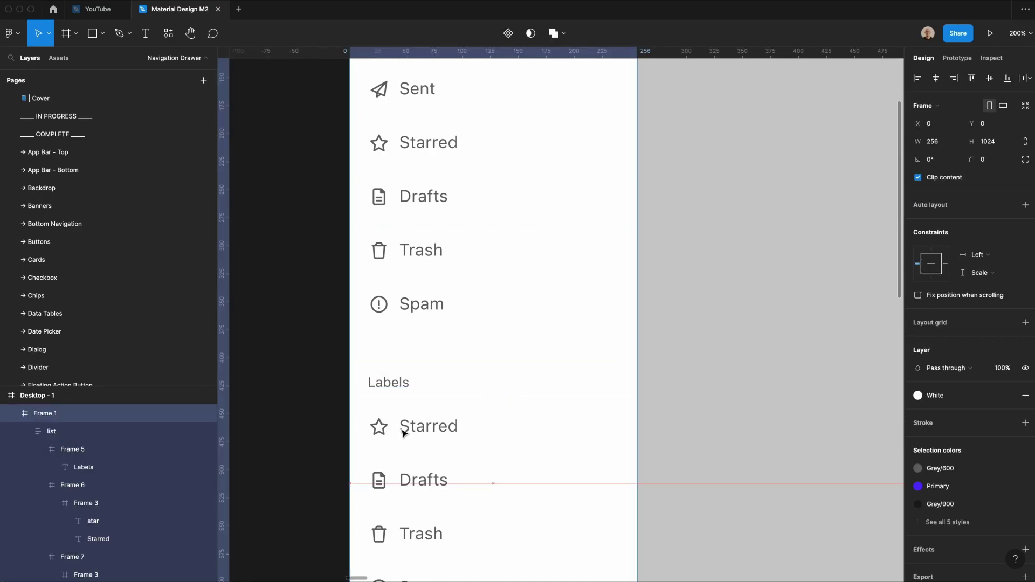
click(403, 431)
shift+click(405, 308)
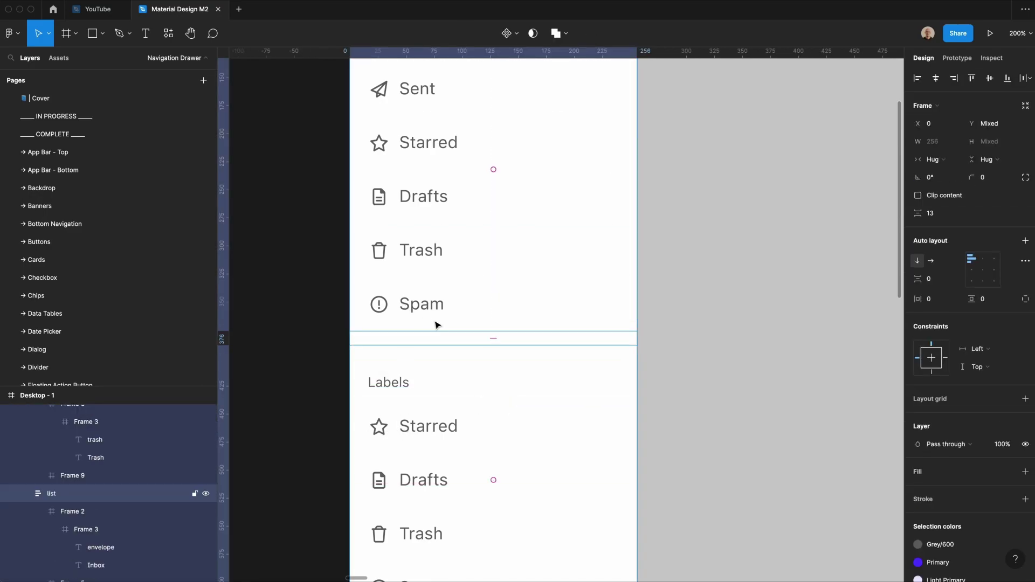
text(0)
key(Return)
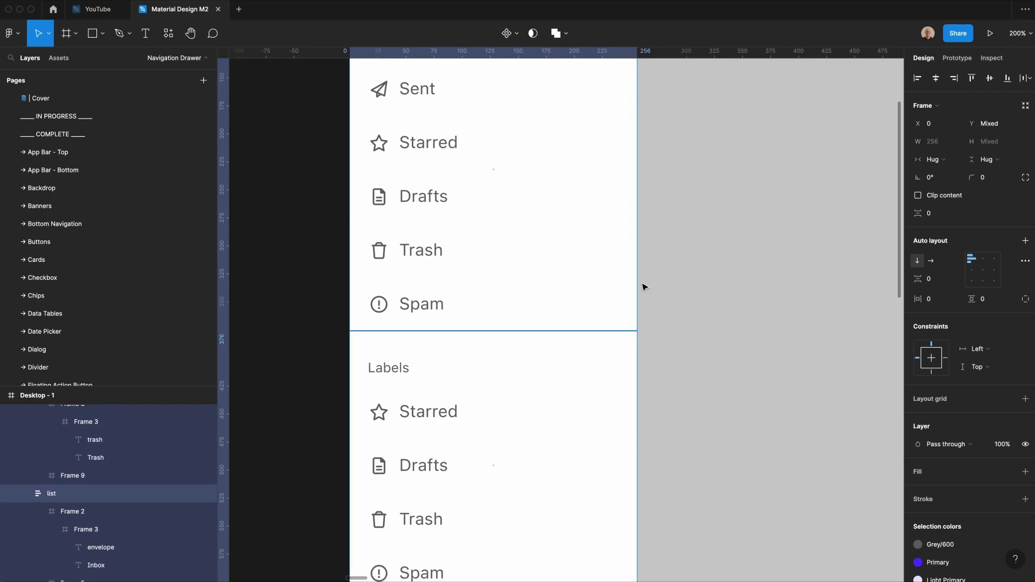
Step: Replace the star icon of the Starred row under Labels with the "bookmark" icon
click(315, 348)
super+double_click(382, 417)
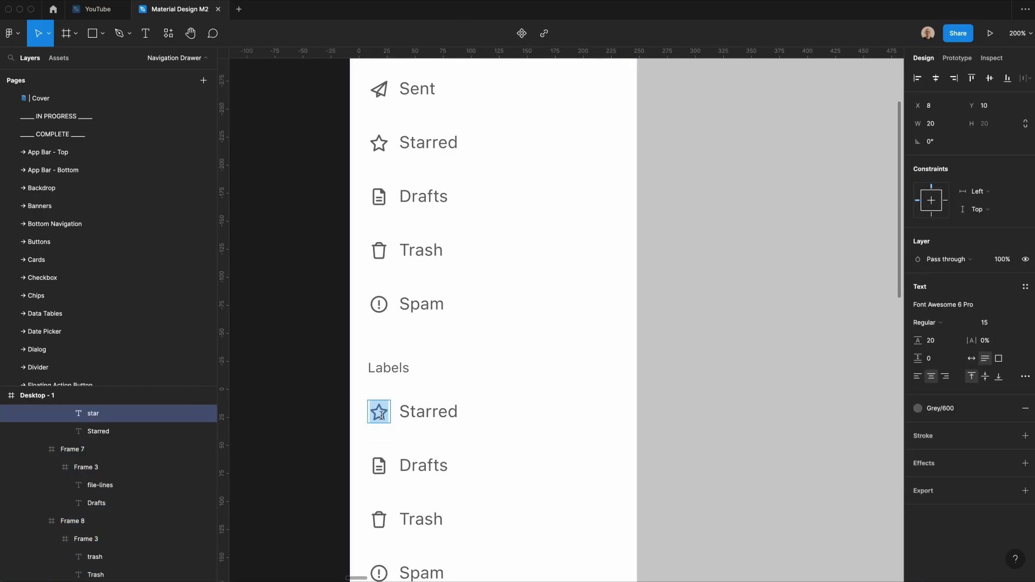
text(label)
key(super+a)
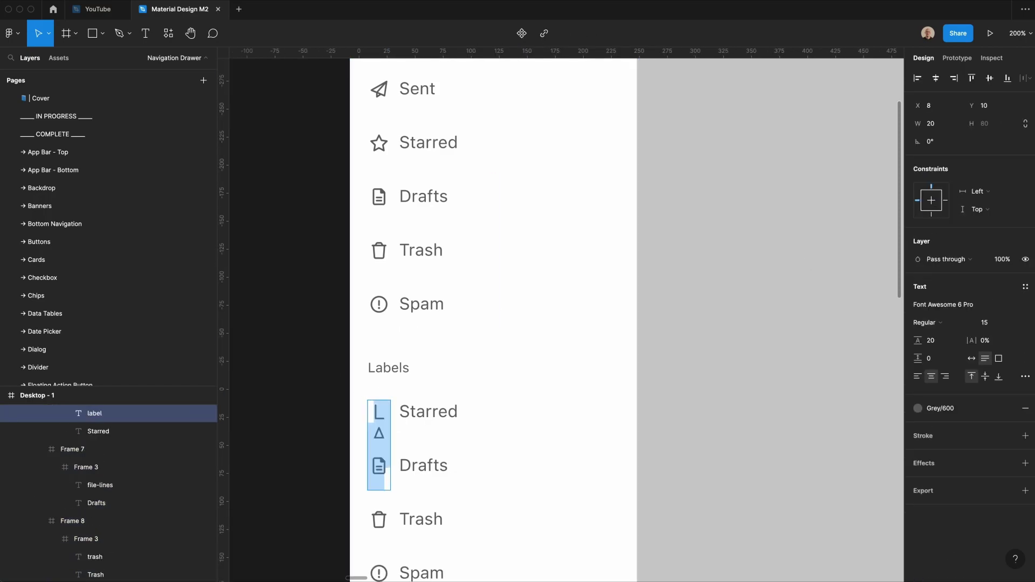
text(bookmark)
key(Escape)
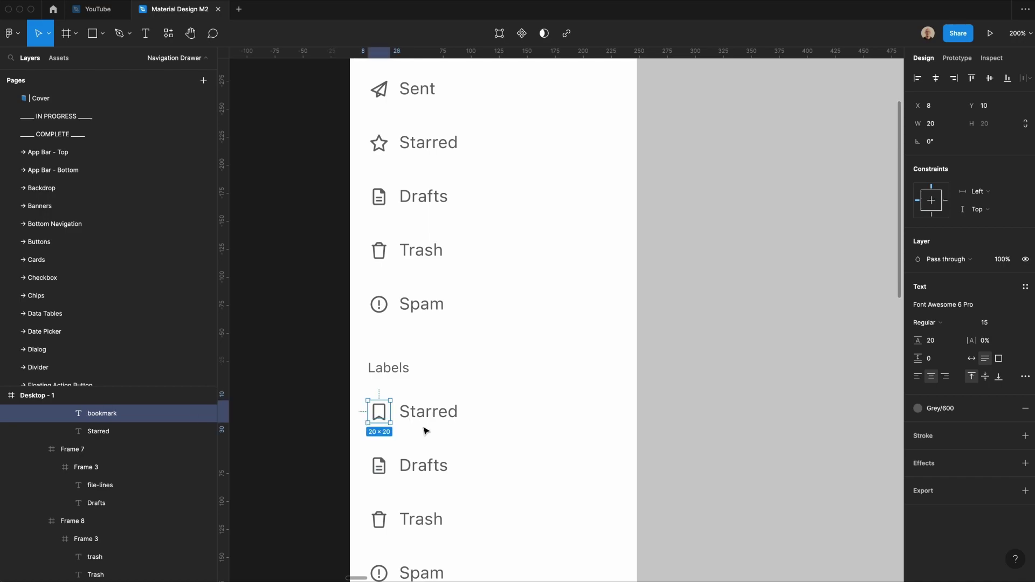
Step: Delete the Drafts, Trash and Spam rows beneath the Labels heading
scroll(427, 431, down, 1)
click(446, 496)
shift+click(446, 466)
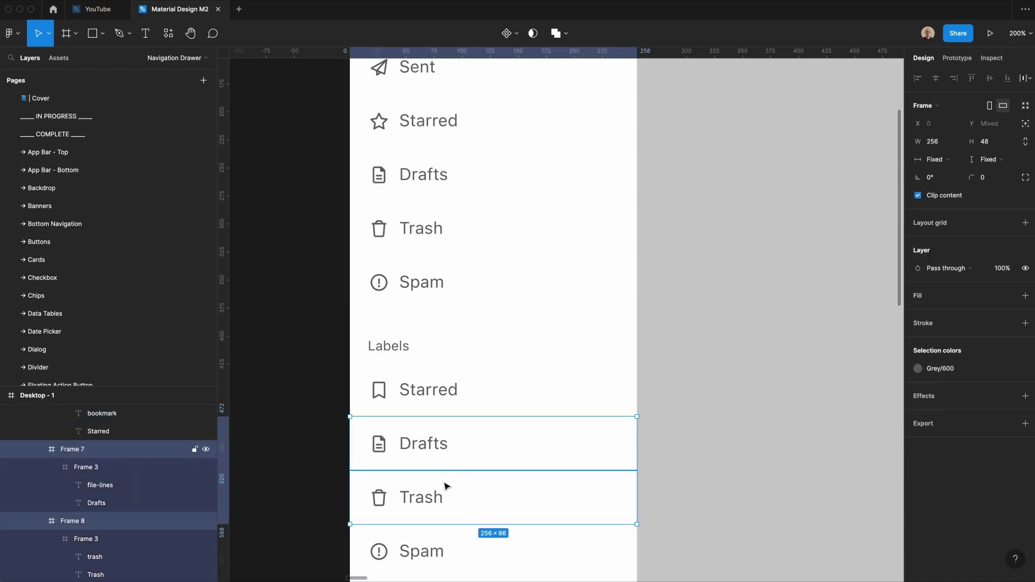
shift+click(453, 564)
key(Delete)
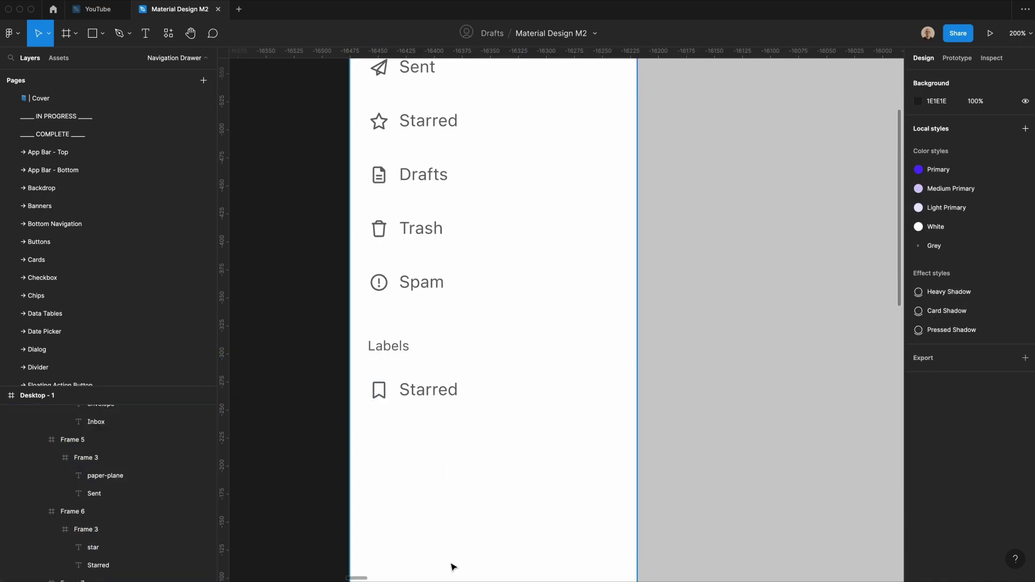
Step: Duplicate the bookmark Starred row under Labels three times
click(439, 386)
key(super+d)
key(super+d)
key(super+d)
Step: Rename the first three bookmark rows under Labels to Finances, Work and Friends, and delete the fourth row
double_click(431, 389)
double_click(430, 386)
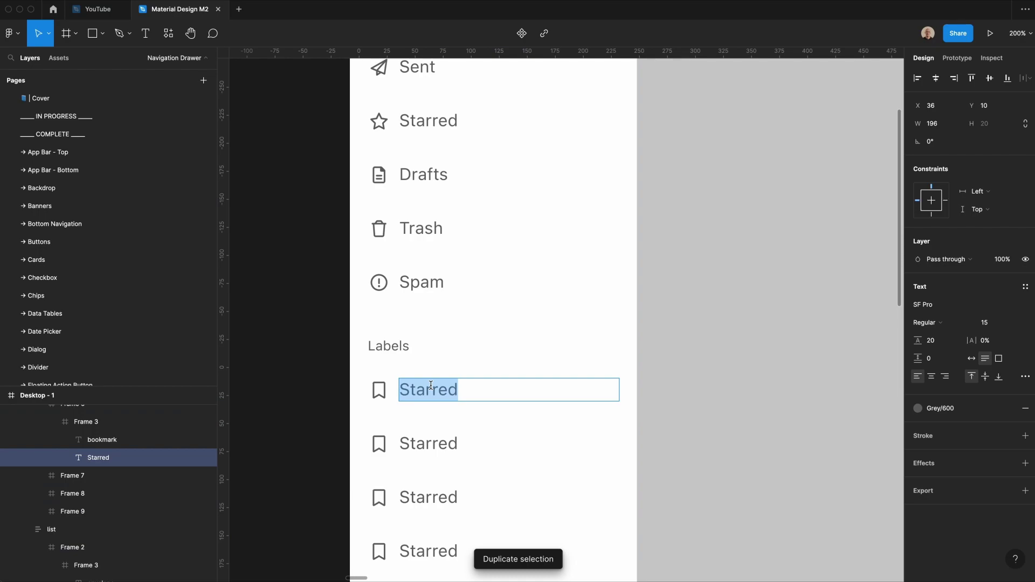
text(Finances)
double_click(448, 439)
text(Wo)
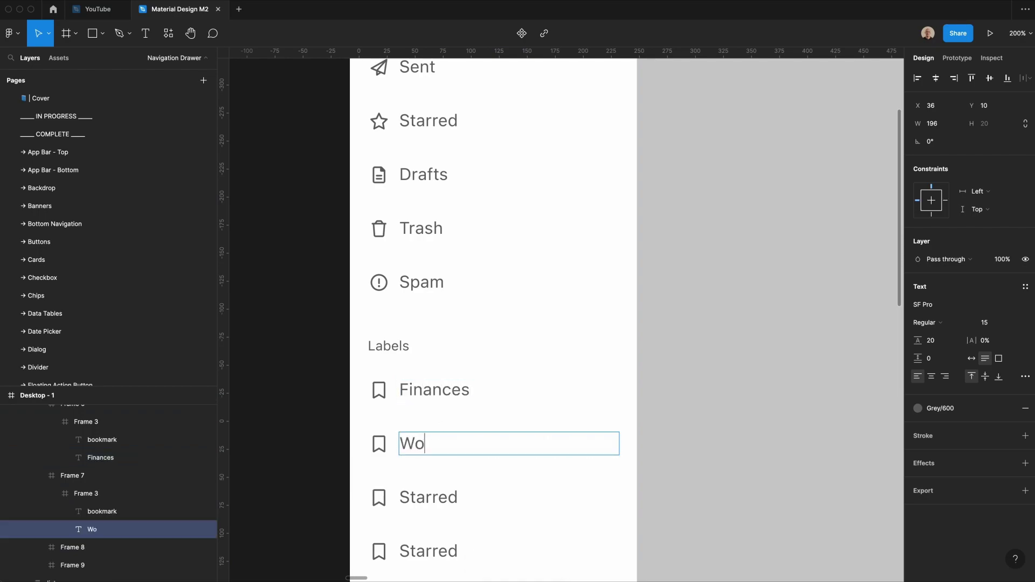
text(rk)
double_click(429, 497)
text(Friend)
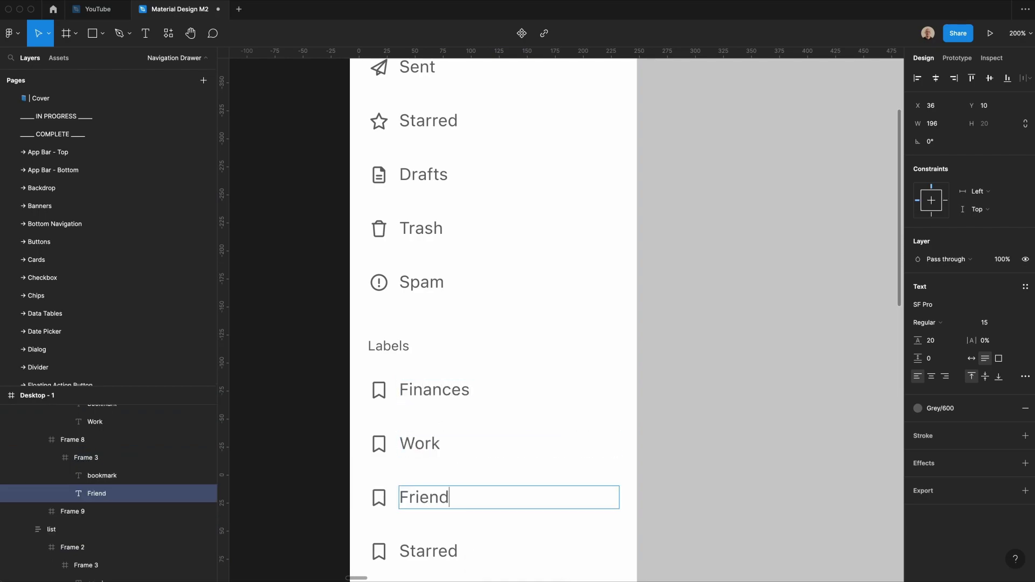
text(s)
click(464, 548)
key(Delete)
Step: Wrap the title header, the mail list and the Labels list together in one auto layout frame
key(super+minus)
scroll(465, 548, right, 3)
double_click(365, 369)
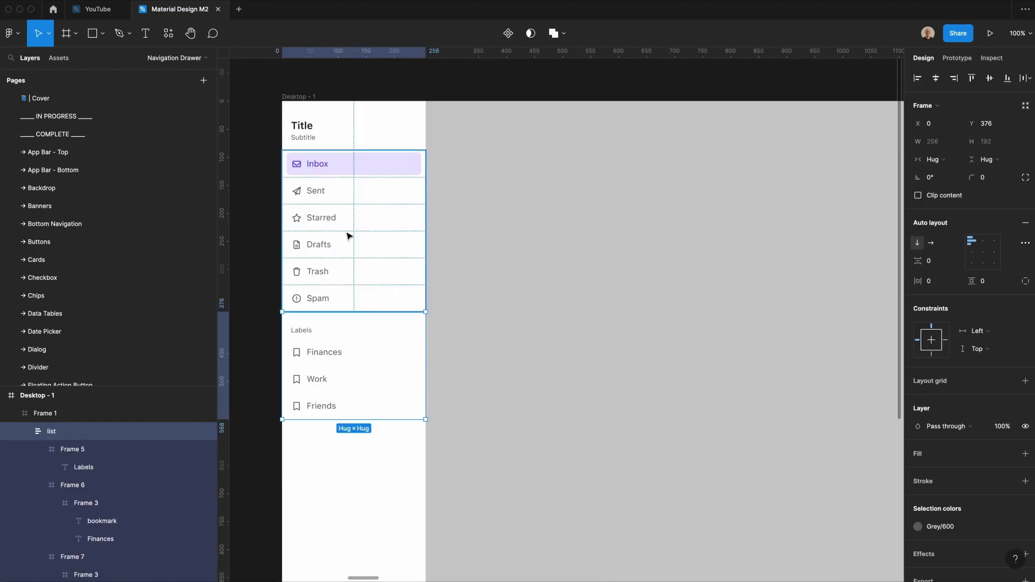
shift+click(339, 141)
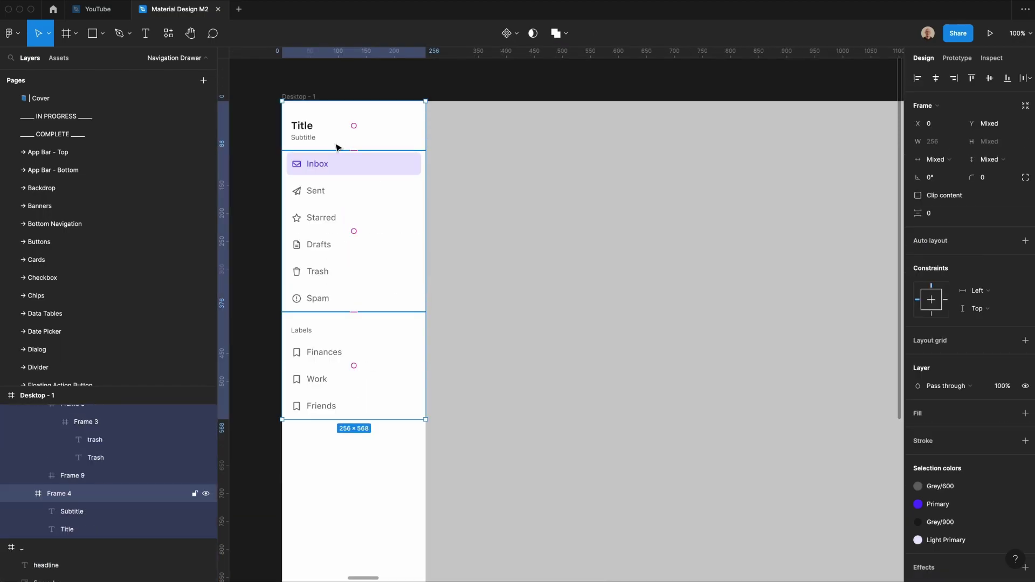
key(shift+a)
click(264, 191)
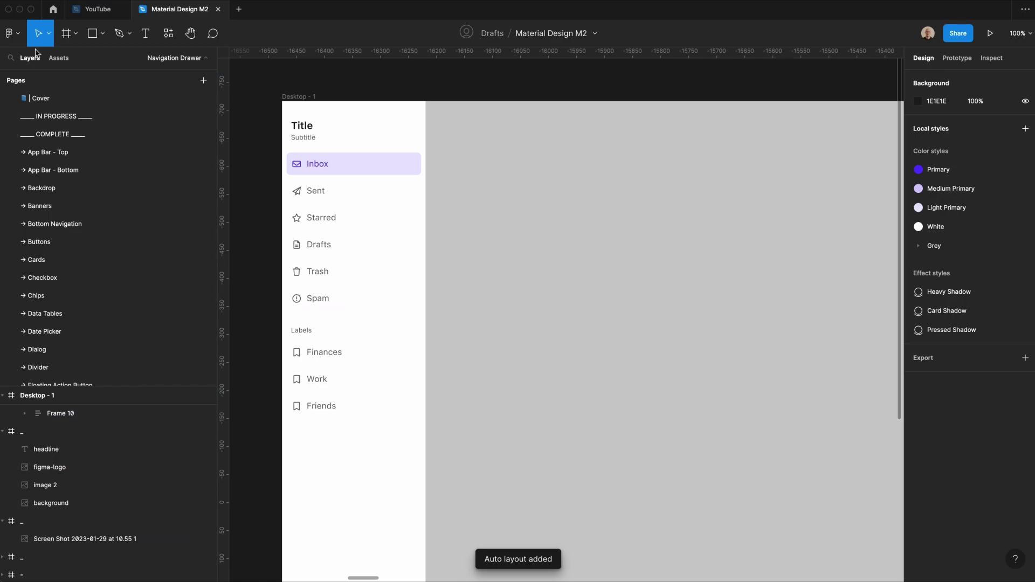
Step: Add the divider component at Fill container width above the Labels list, and duplicate it for the boundary beneath the title header
click(60, 61)
click(8, 289)
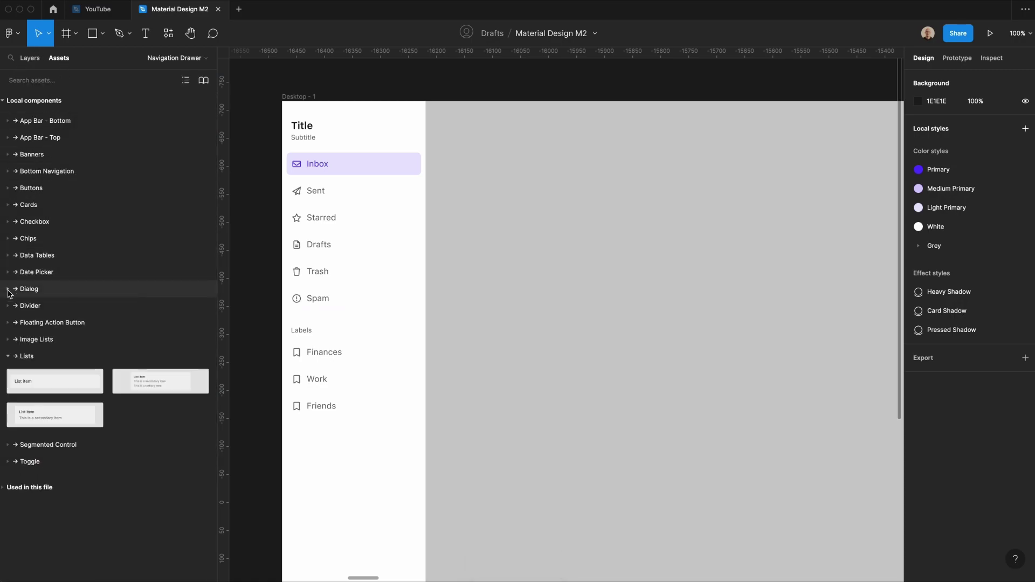
click(7, 307)
drag(37, 329, 340, 344)
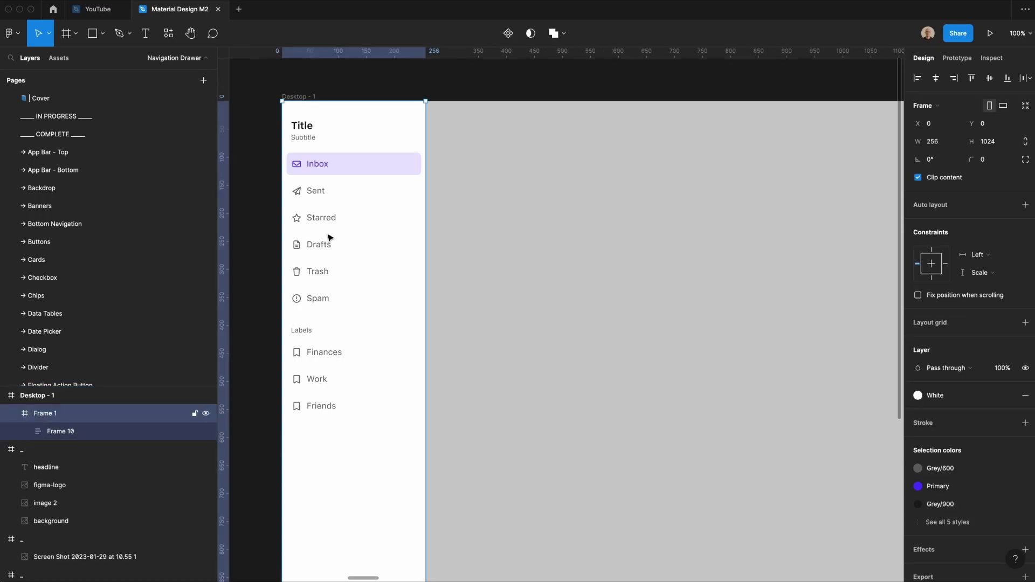
click(957, 159)
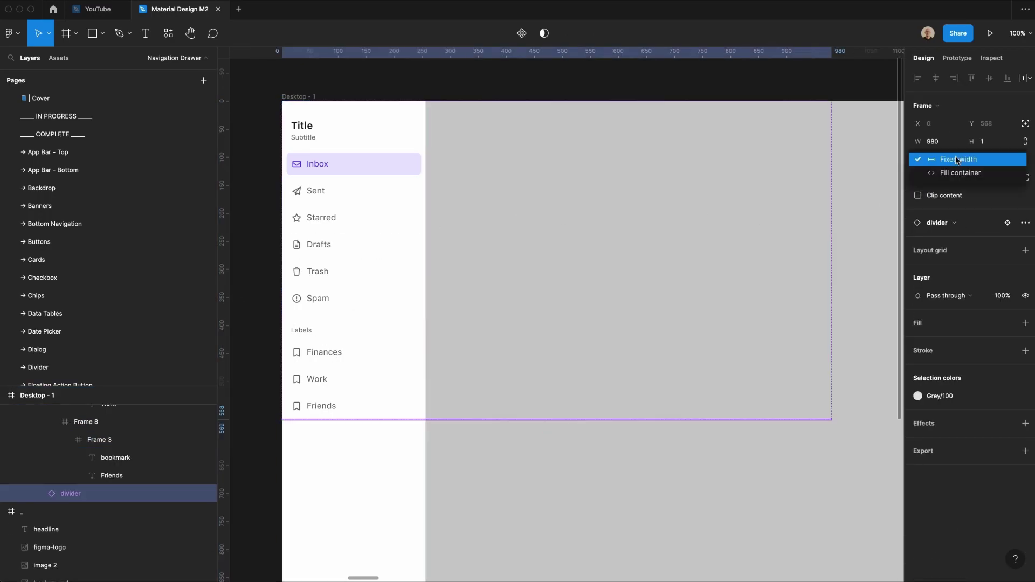
click(950, 173)
key(Up)
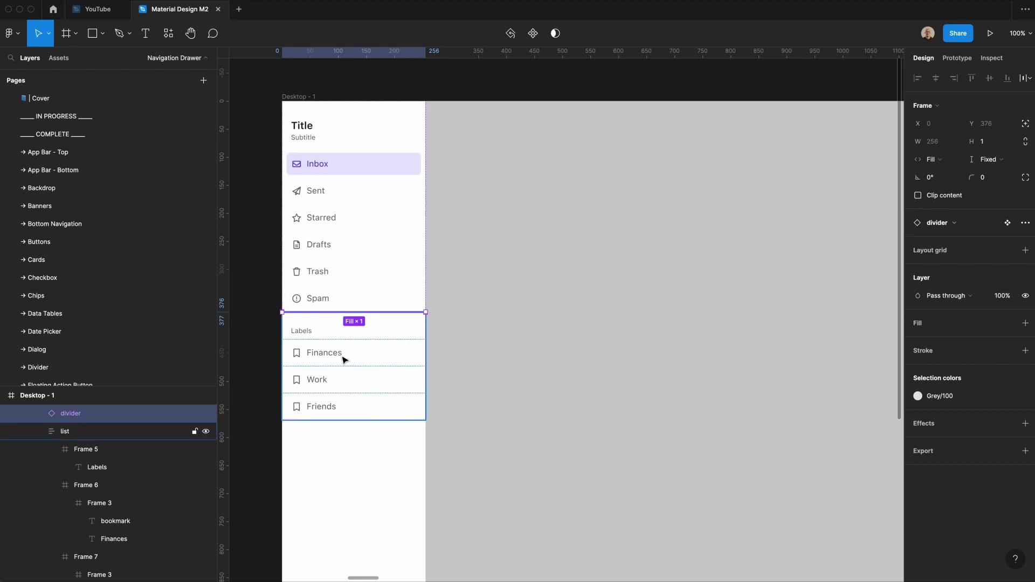
key(super+d)
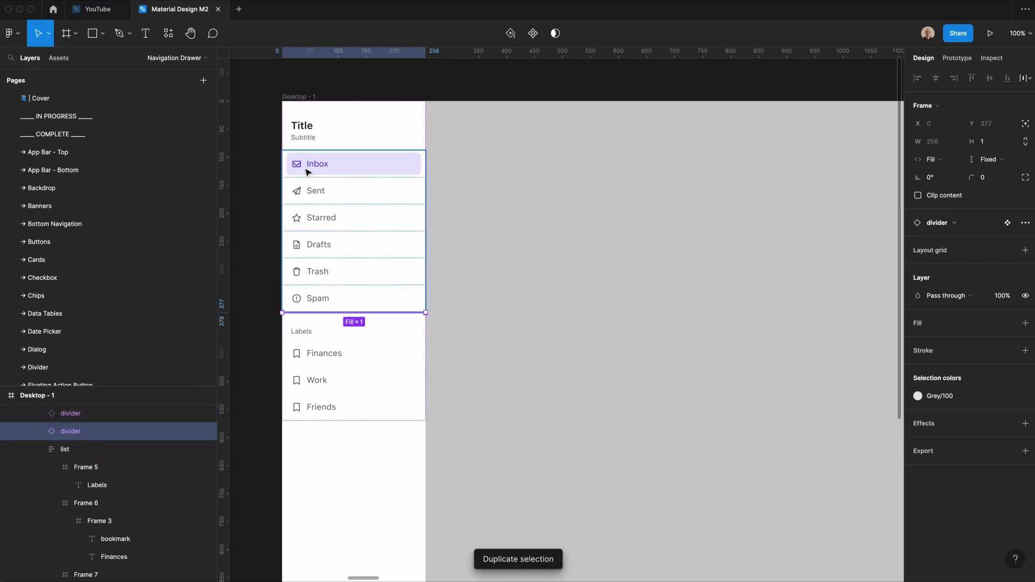
Step: Set the vertical padding of the mail list to 24
click(306, 171)
click(988, 284)
text(2)
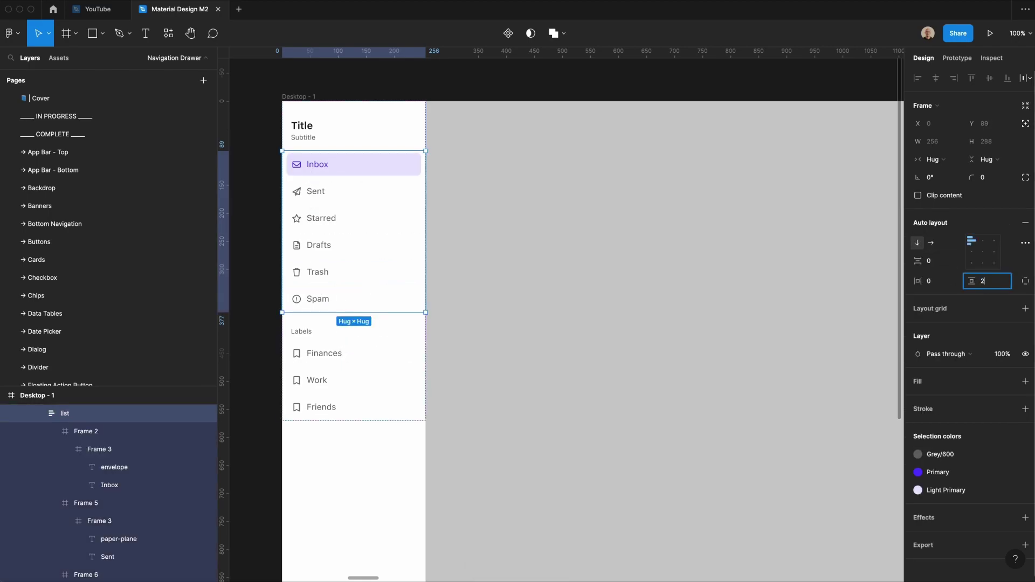
text(4)
key(Return)
click(278, 331)
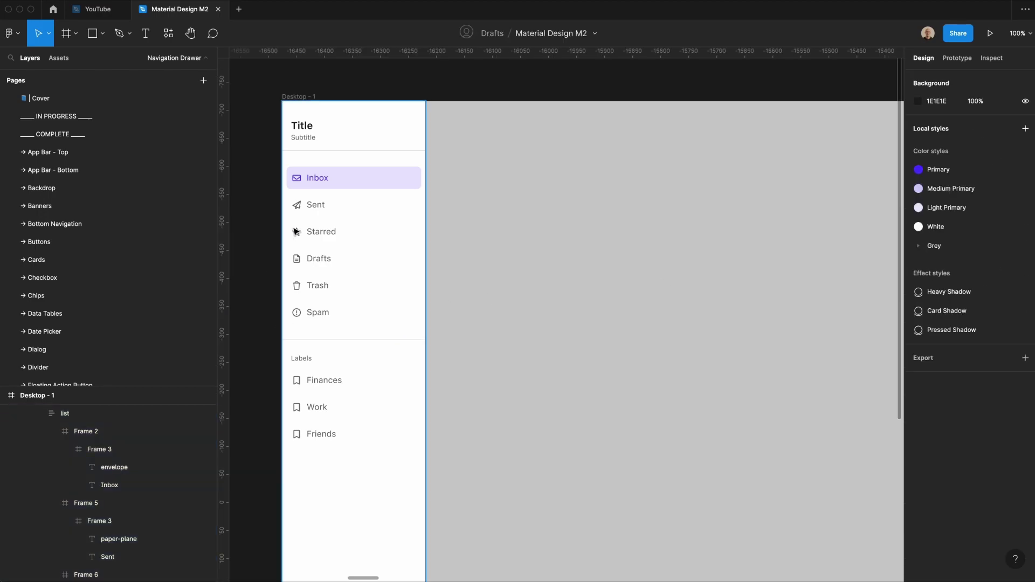
scroll(334, 65, down, 1)
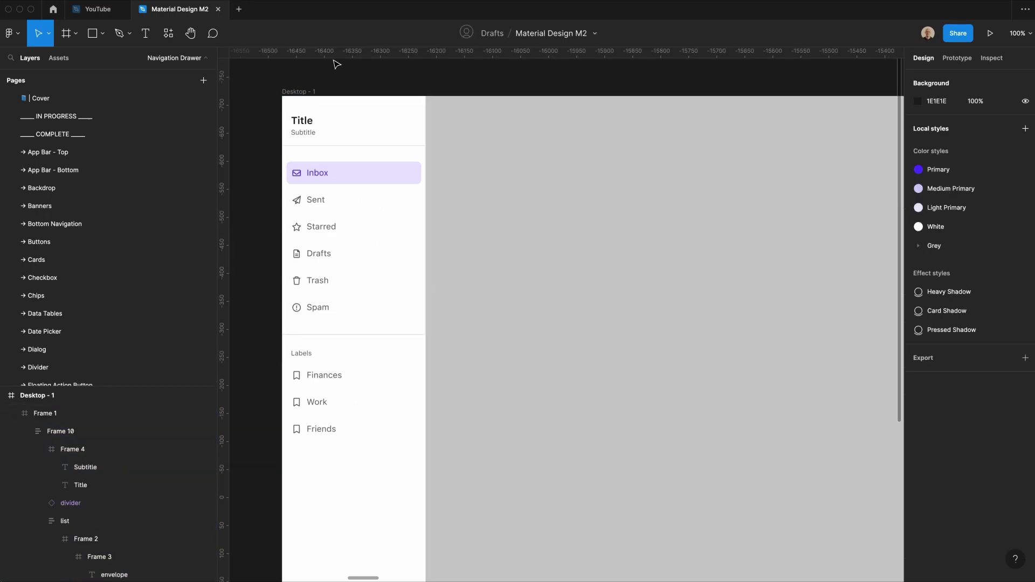
Step: Create an Android Small phone frame beside the desktop frame
click(314, 91)
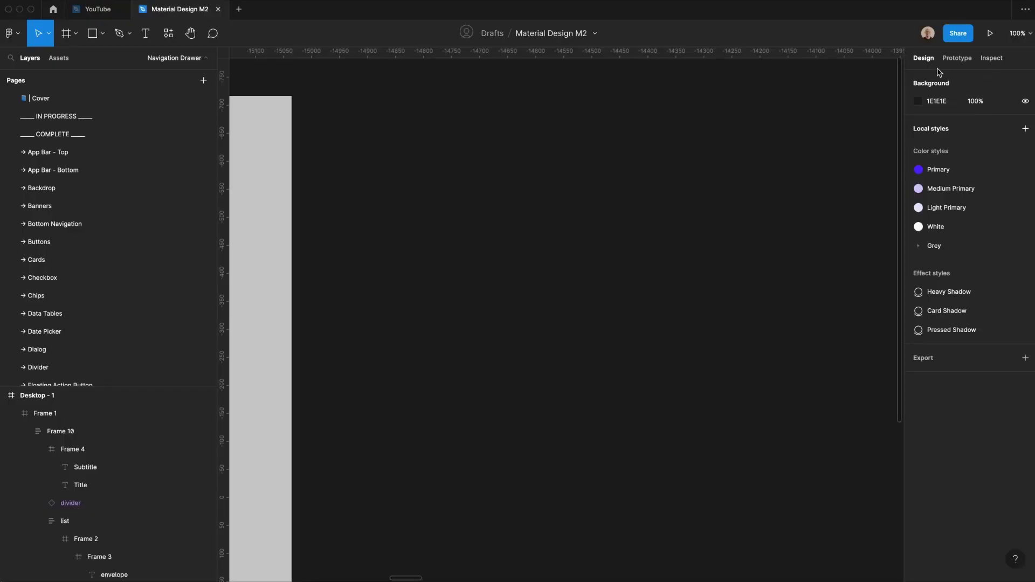
key(f)
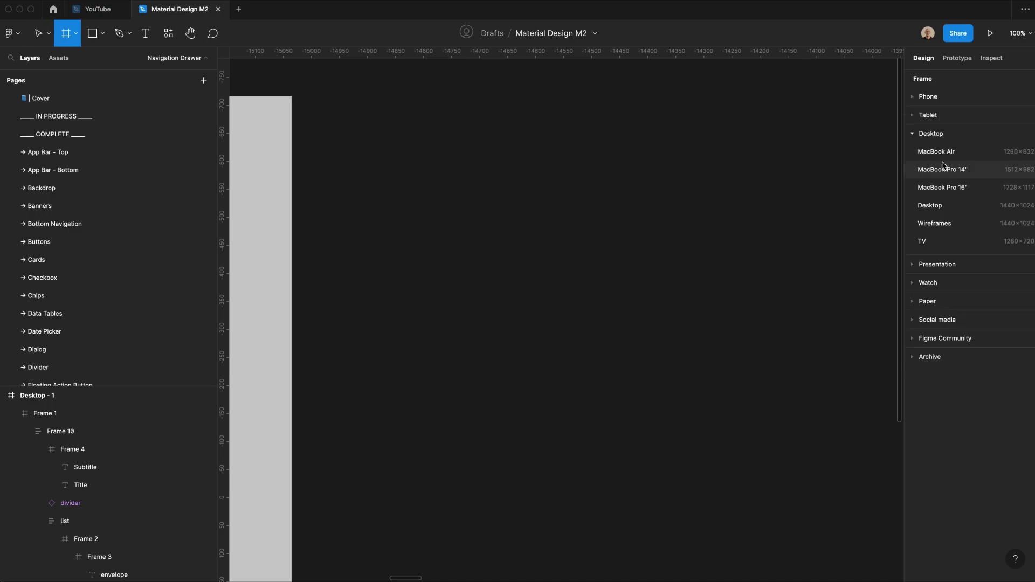
click(935, 130)
click(929, 95)
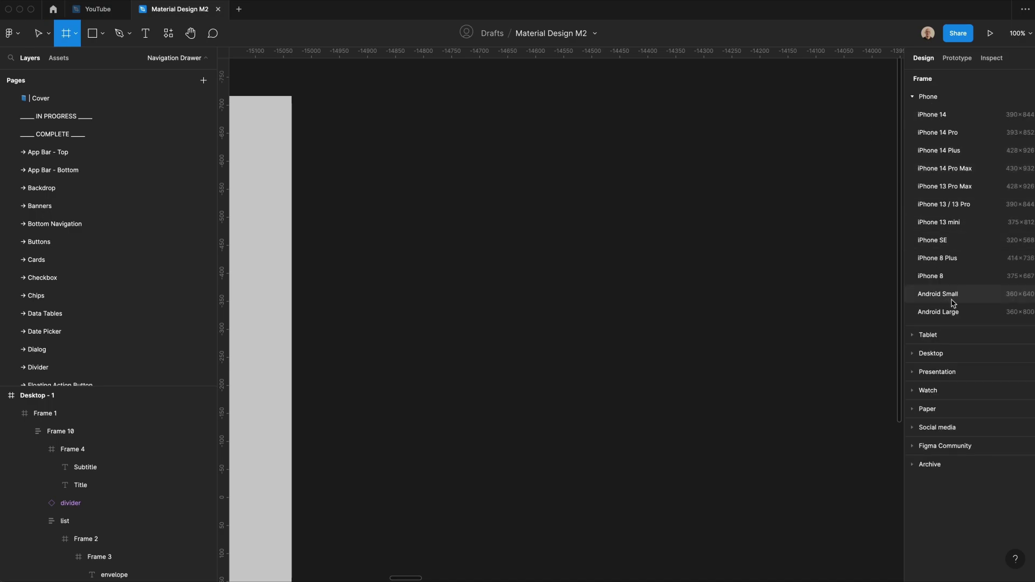
click(919, 294)
drag(536, 291, 392, 252)
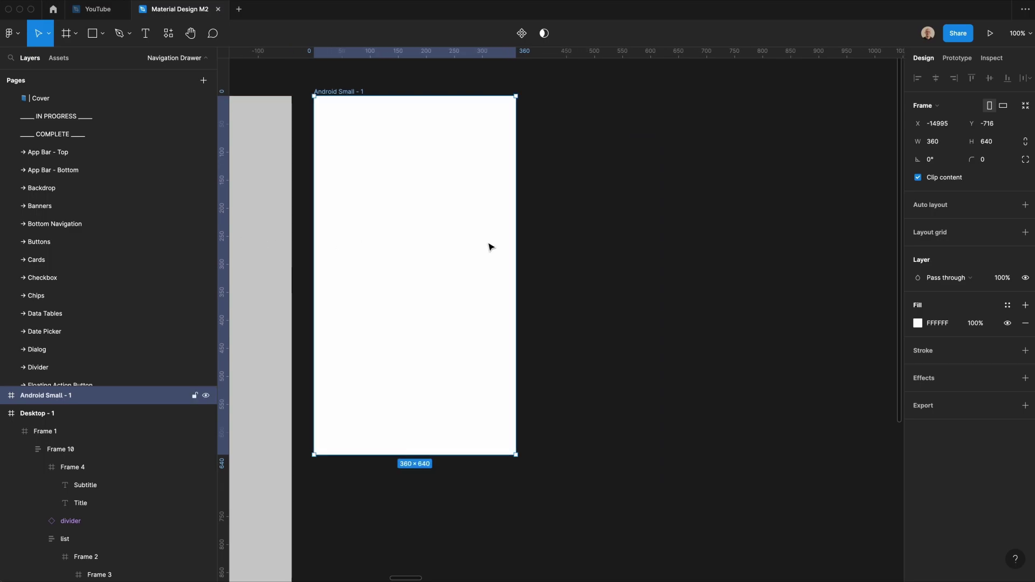
Step: Copy the navigation drawer from the desktop frame into the Android Small frame
key(super+v)
key(super+z)
scroll(505, 224, left, 15)
click(311, 157)
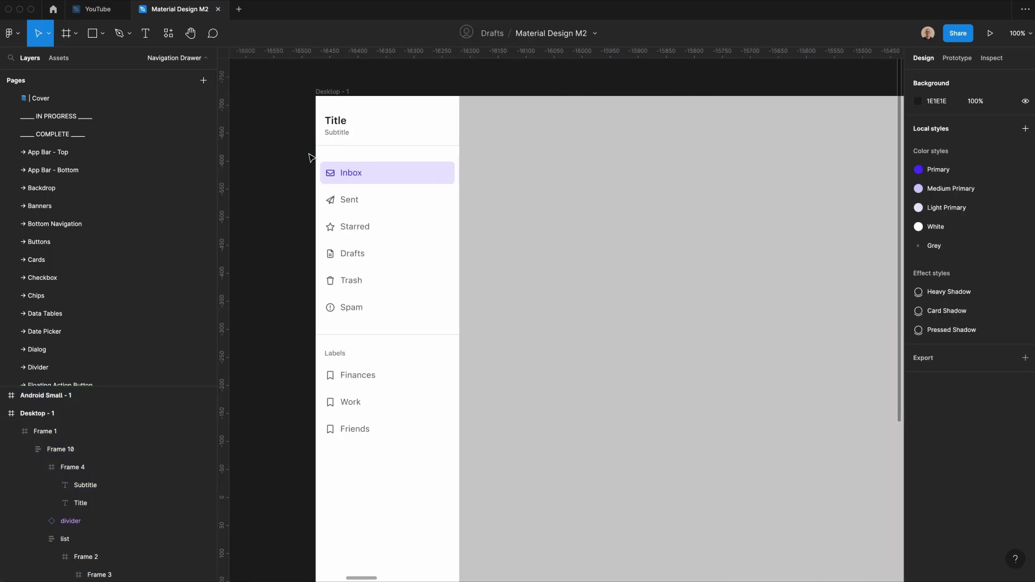
click(397, 170)
key(super+z)
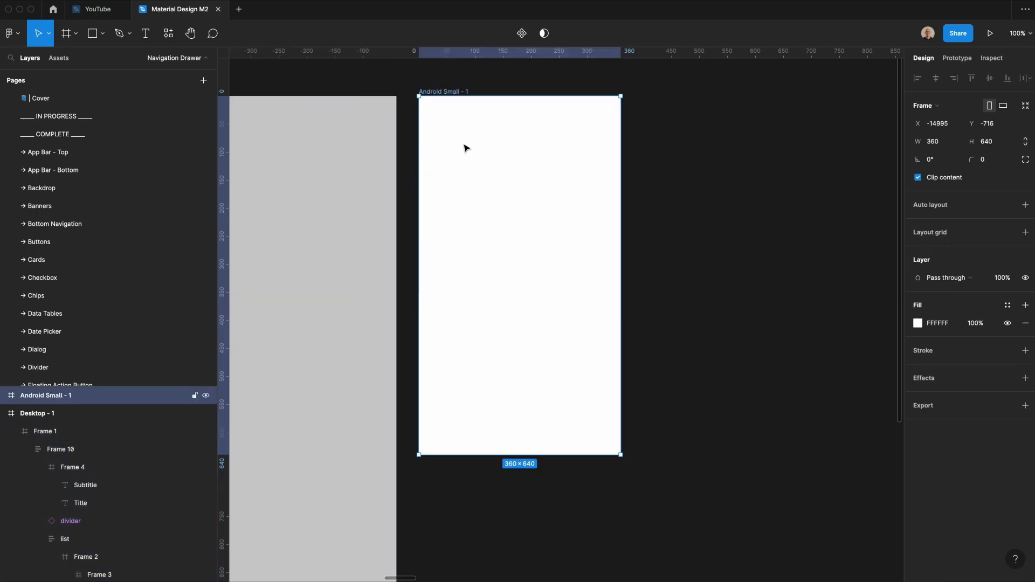
key(super+v)
scroll(515, 353, up, 2)
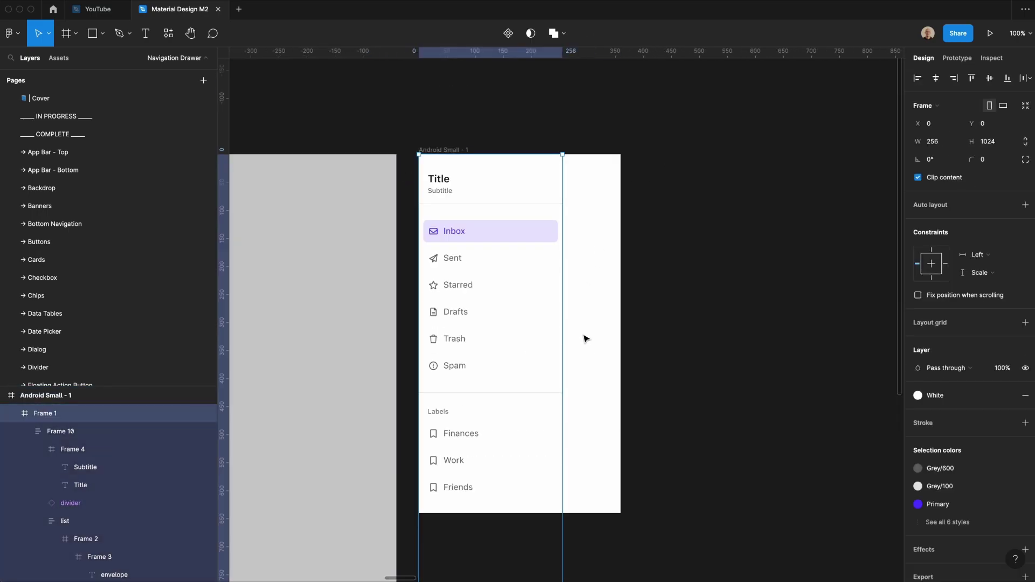
Step: Set the width of the drawer in the Android frame to 304 and stretch its inner auto layout frame to match
drag(562, 328, 611, 326)
text(302)
key(Return)
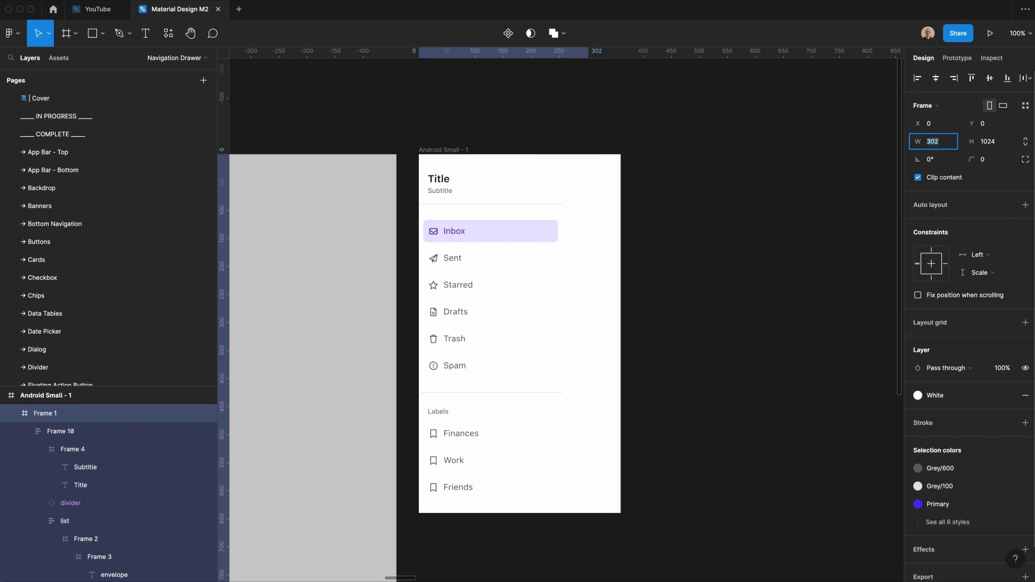
key(alt)
click(610, 230)
double_click(468, 185)
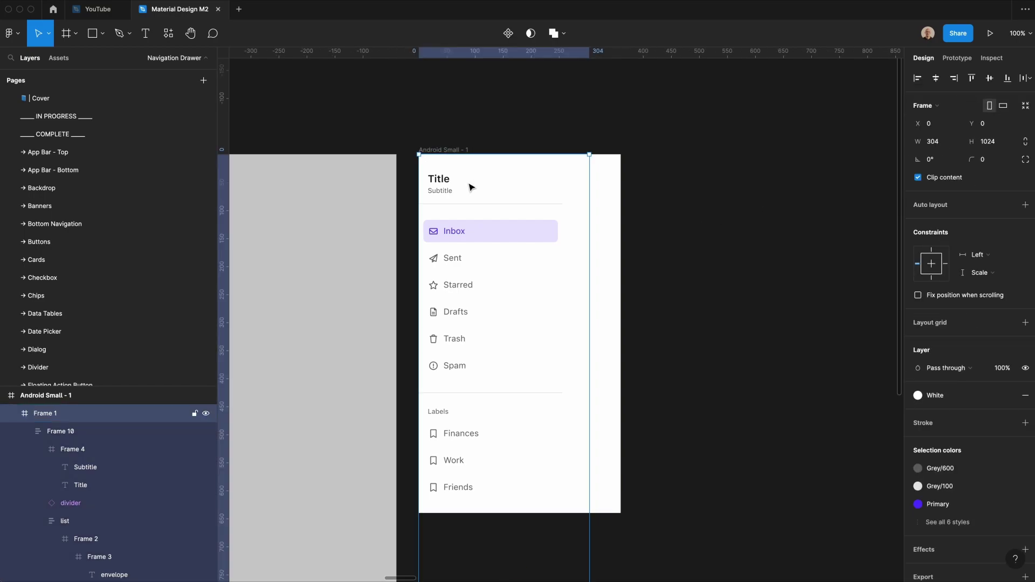
drag(560, 237, 589, 268)
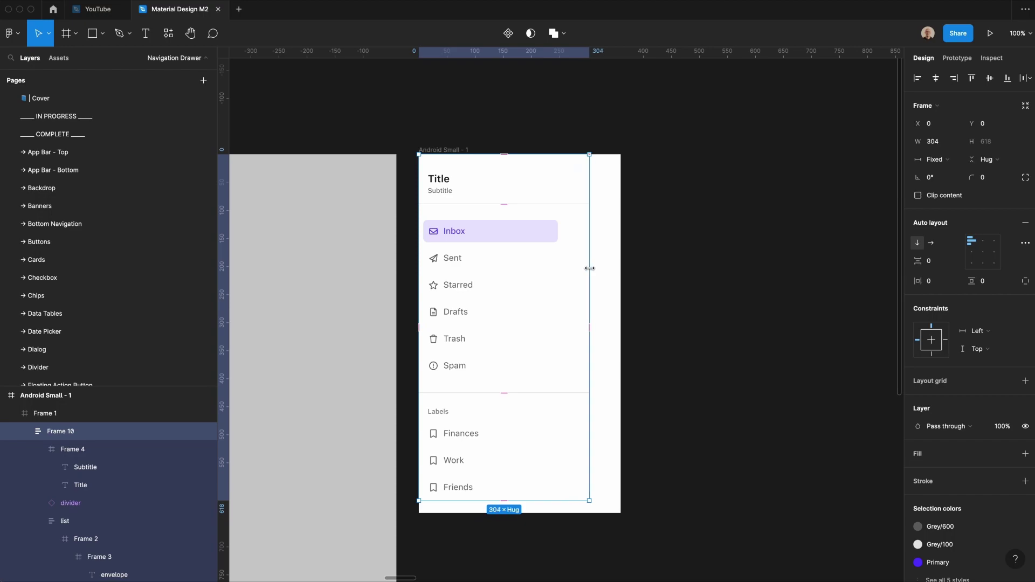
Step: Wrap the Android drawer in a new frame and widen that frame to 360, the full phone width
click(549, 229)
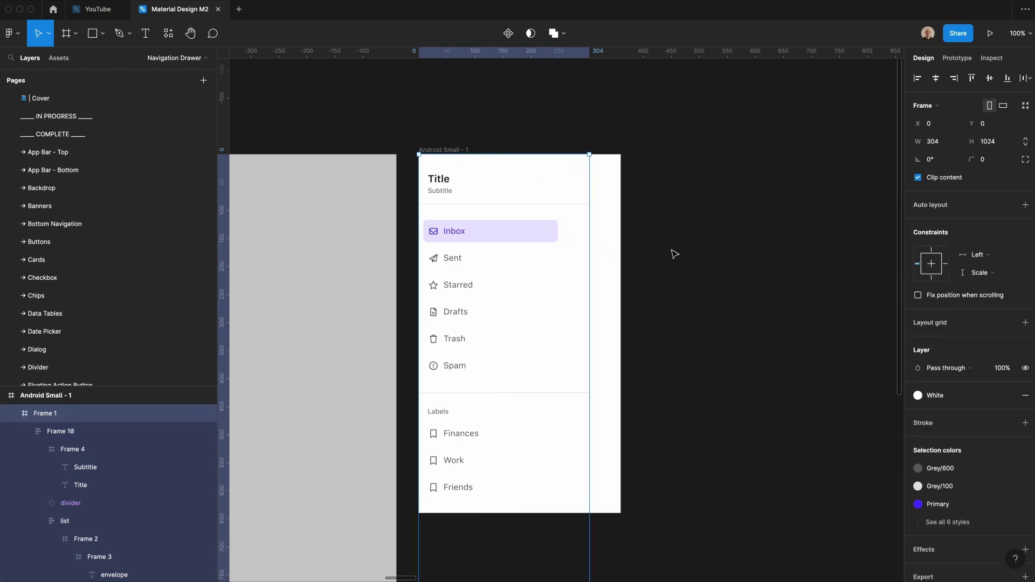
key(super+alt+g)
drag(590, 282, 620, 282)
Step: Give the wrapping frame a 000000 fill at 40% opacity as a scrim behind the drawer
click(1025, 395)
click(940, 414)
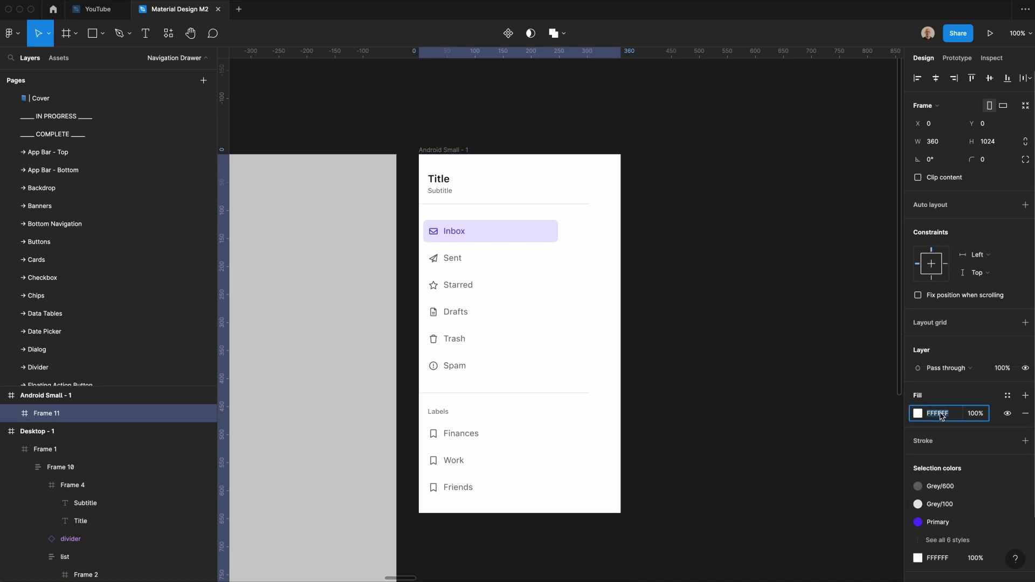
text(0)
key(Tab)
text(45)
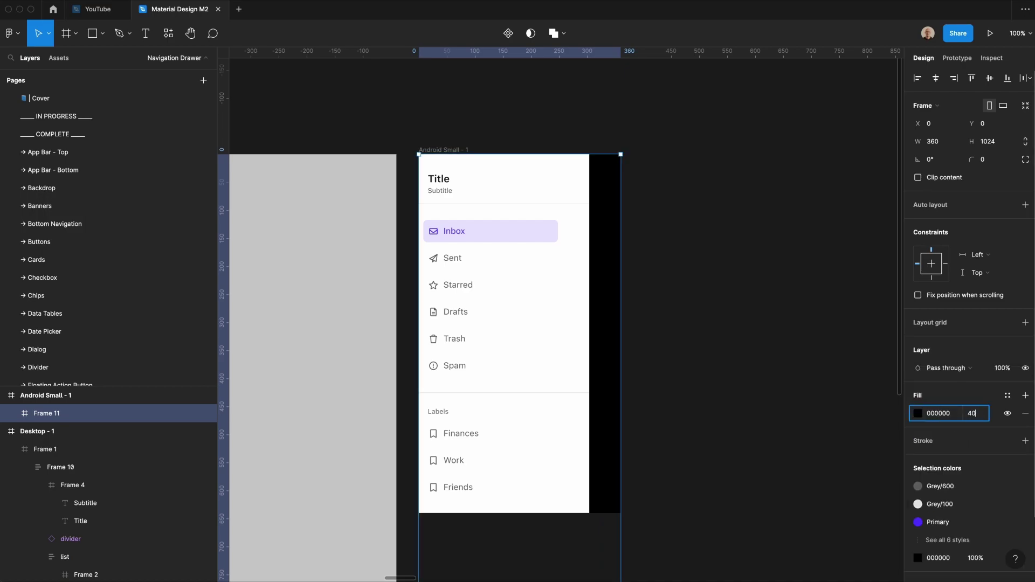
key(Return)
click(728, 280)
Step: Apply the Heavy Shadow effect style to the white drawer frame inside the scrim
click(565, 251)
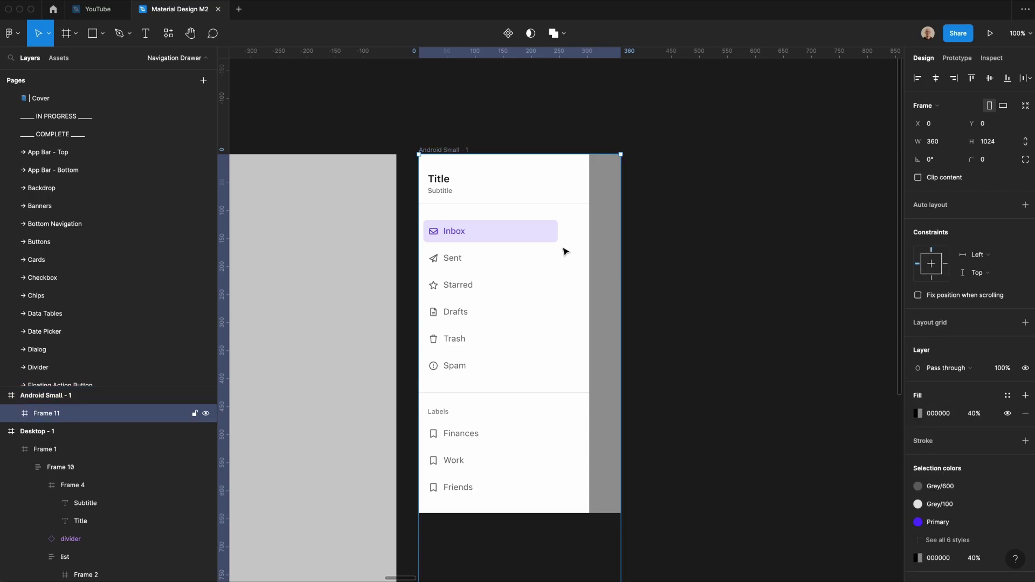
double_click(580, 252)
click(623, 283)
click(611, 285)
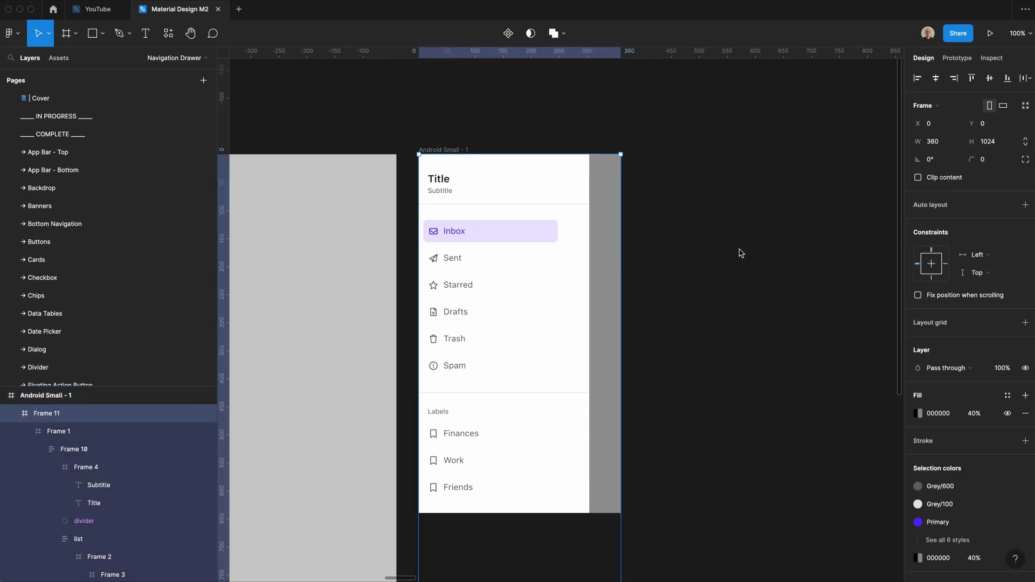
click(738, 249)
click(503, 257)
click(504, 256)
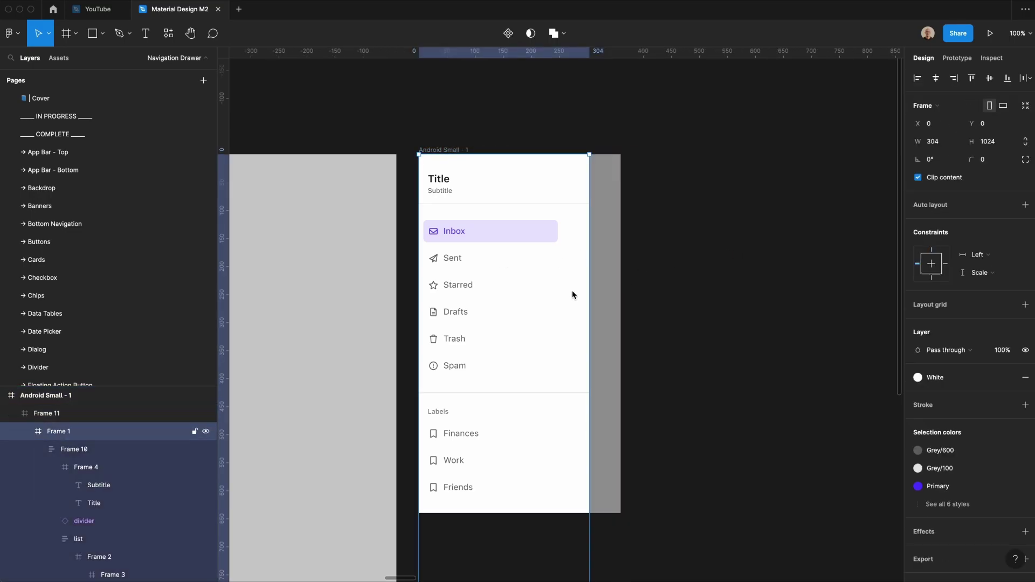
click(1006, 531)
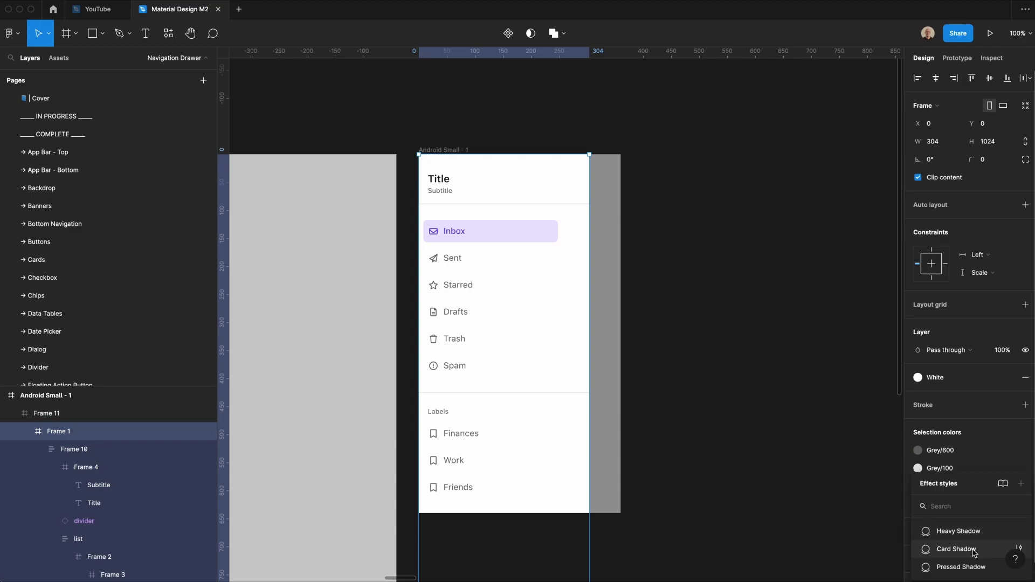
click(944, 528)
click(720, 368)
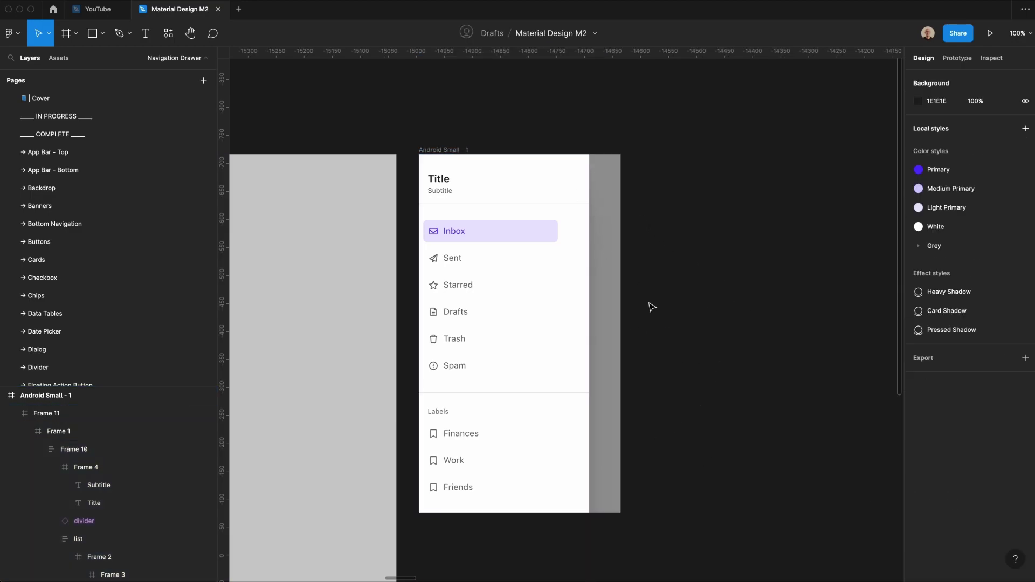
Step: Set the Android drawer's title header, mail list and Labels list to Fill container width
click(478, 424)
double_click(479, 425)
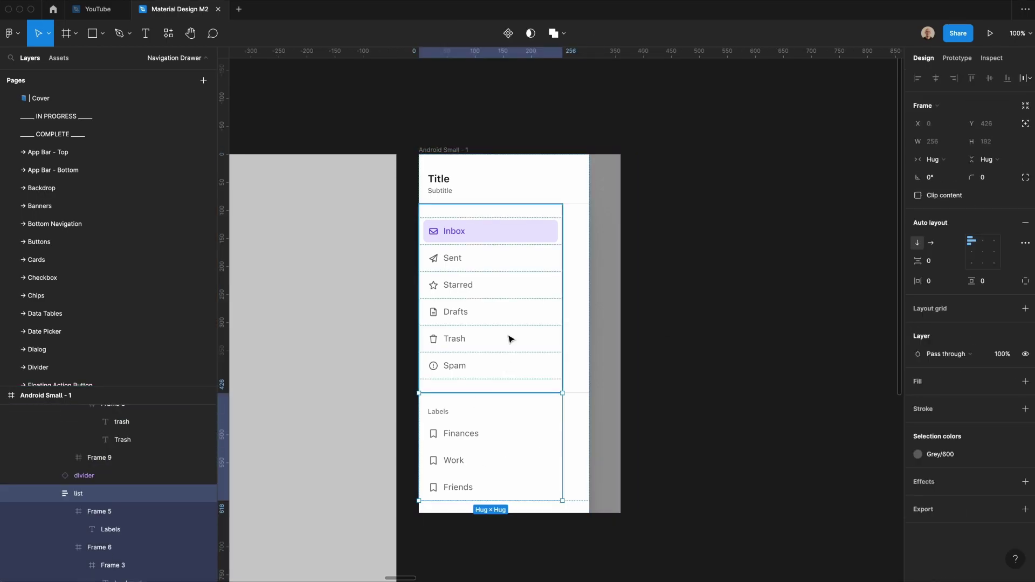
shift+click(510, 338)
shift+click(526, 187)
click(941, 162)
click(949, 209)
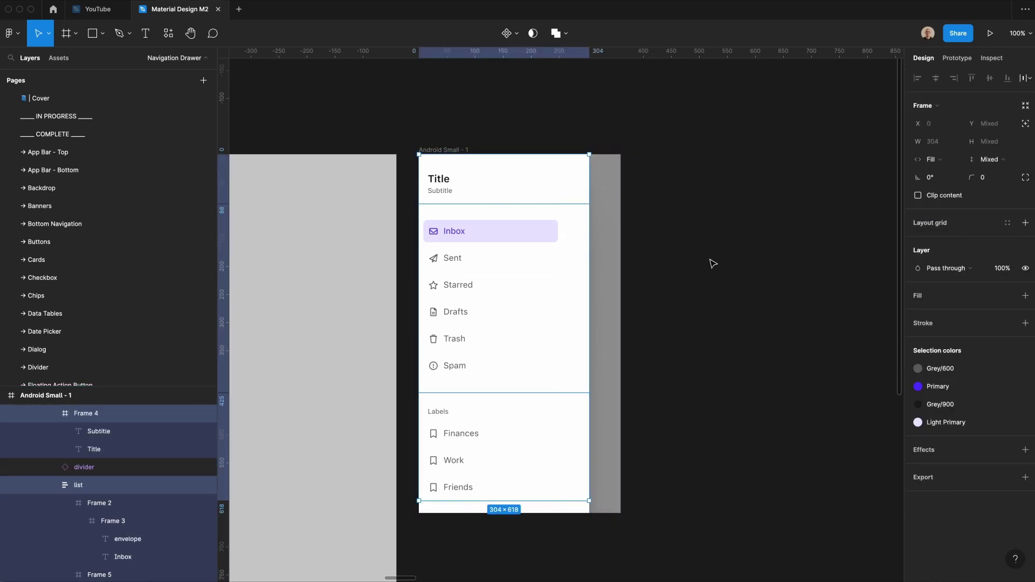
Step: Set the six mail rows from Inbox to Spam in the Android drawer to Fill container width
double_click(494, 259)
shift+click(493, 239)
shift+click(488, 290)
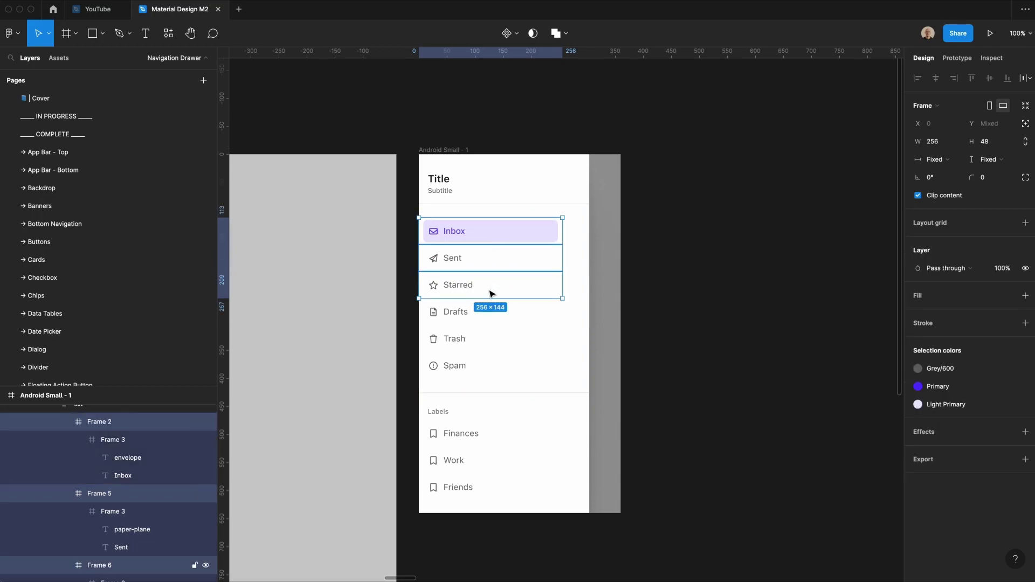
shift+click(487, 311)
shift+click(485, 340)
shift+click(485, 364)
click(941, 159)
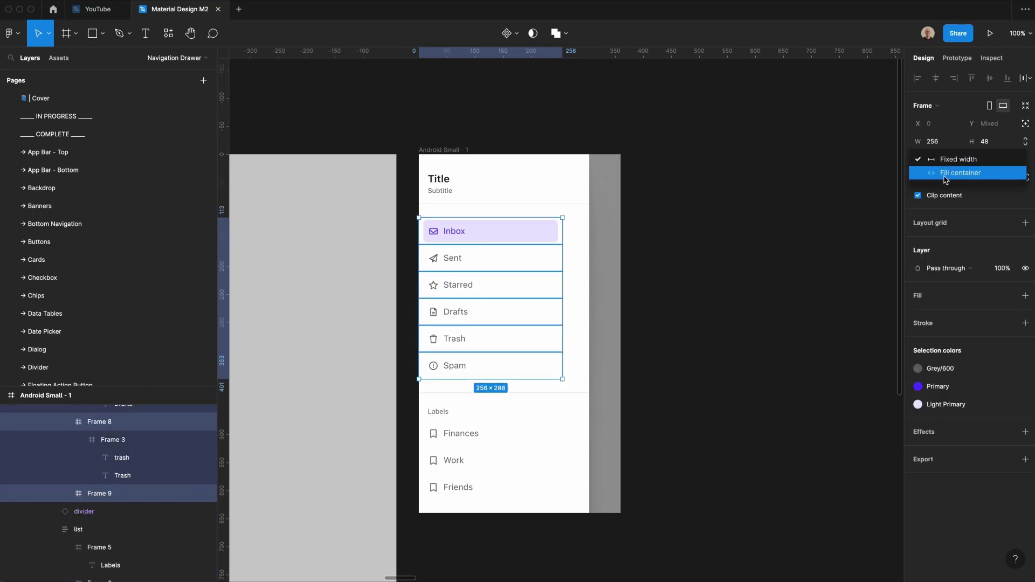
click(948, 169)
Step: Widen the Inbox row's purple highlight to 288 and set its horizontal constraint to Scale
click(506, 239)
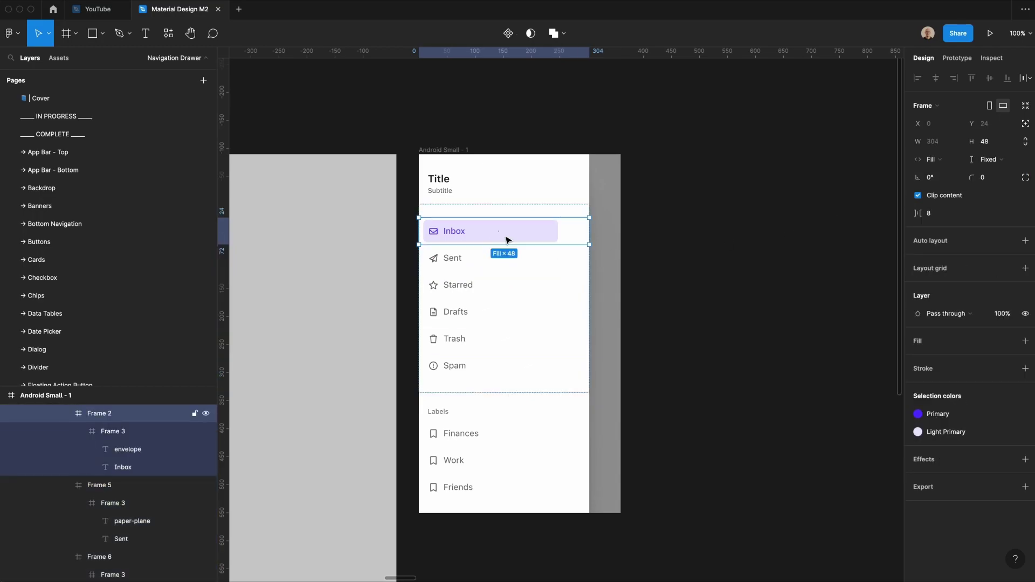
click(507, 239)
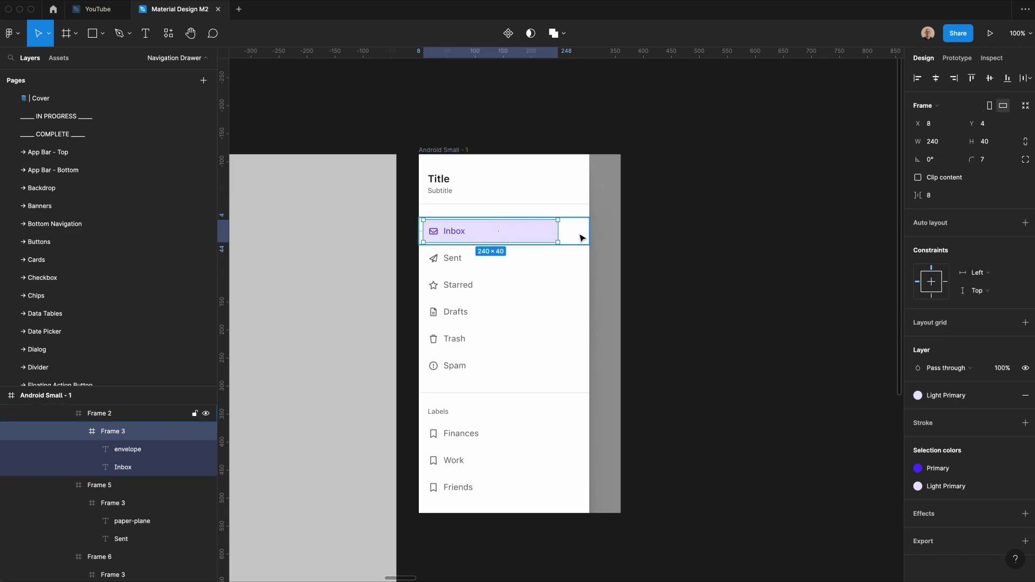
drag(558, 242, 587, 244)
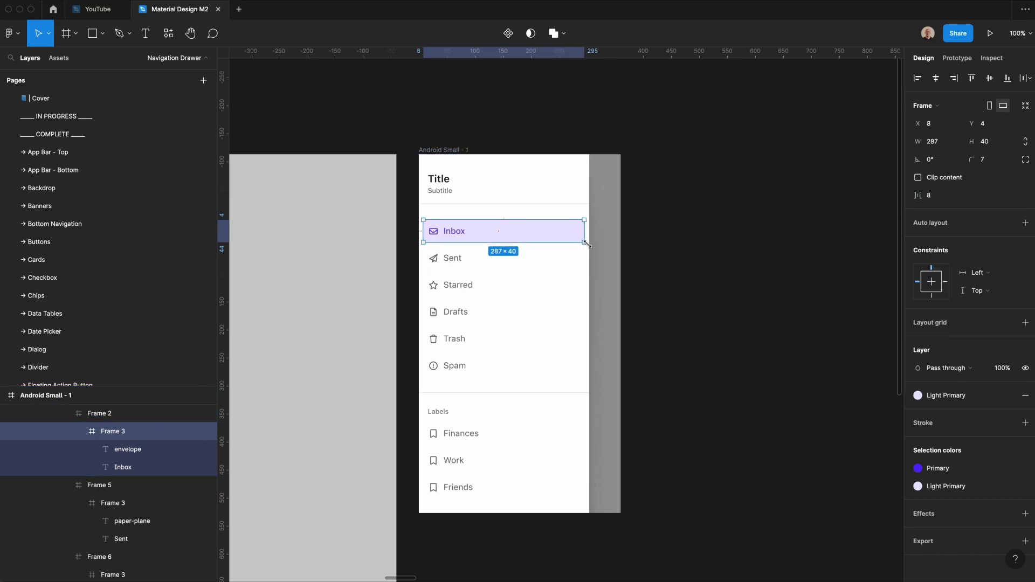
key(alt)
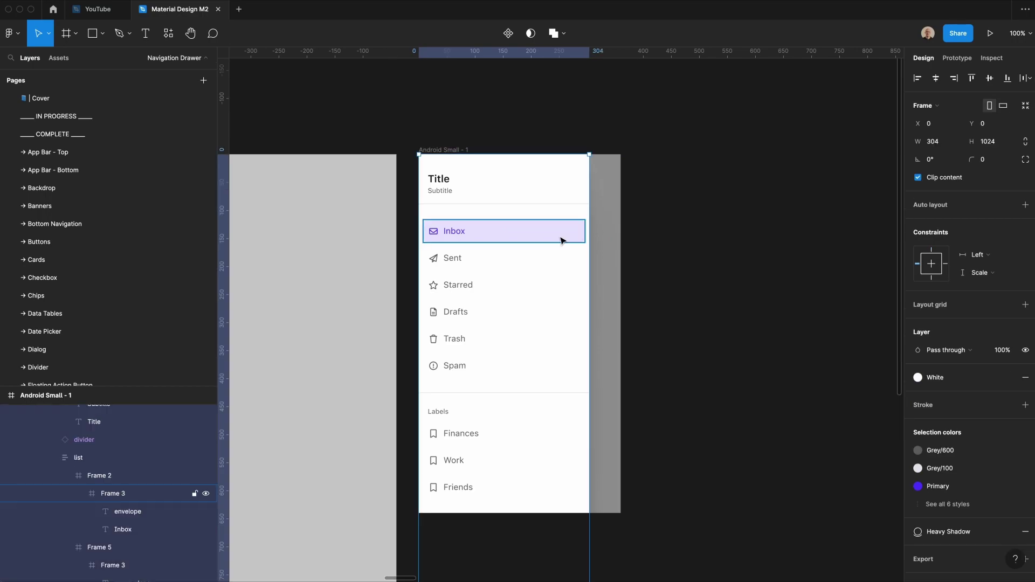
super+click(559, 237)
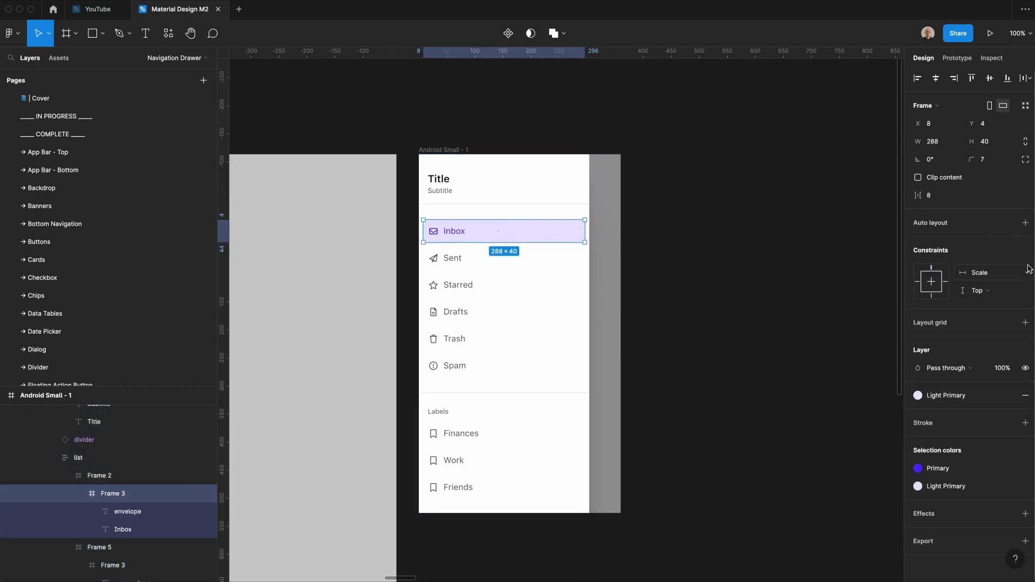
click(647, 296)
click(569, 313)
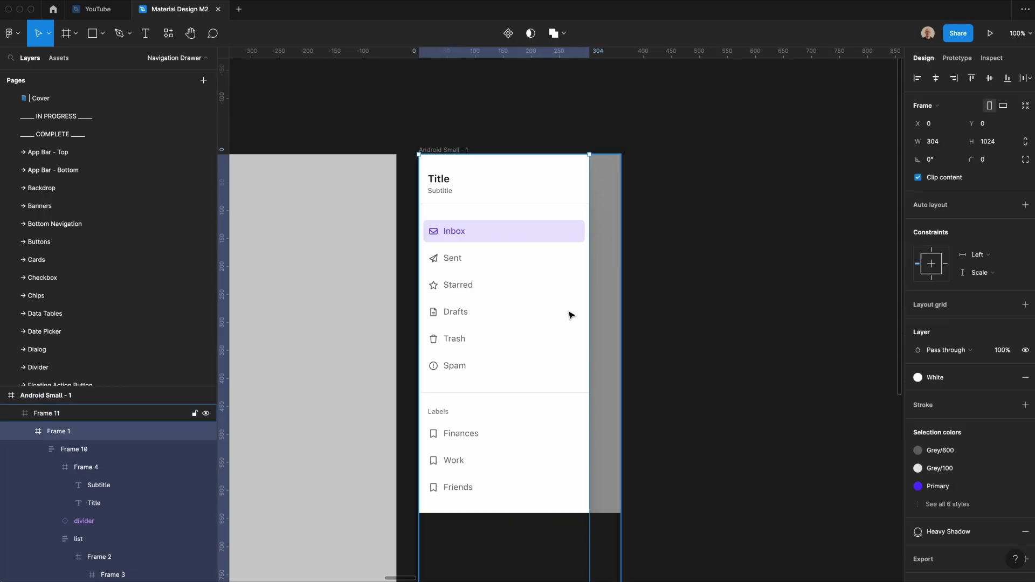
mouse_move(588, 307)
mouse_down()
mouse_move(566, 307)
mouse_move(583, 310)
mouse_up()
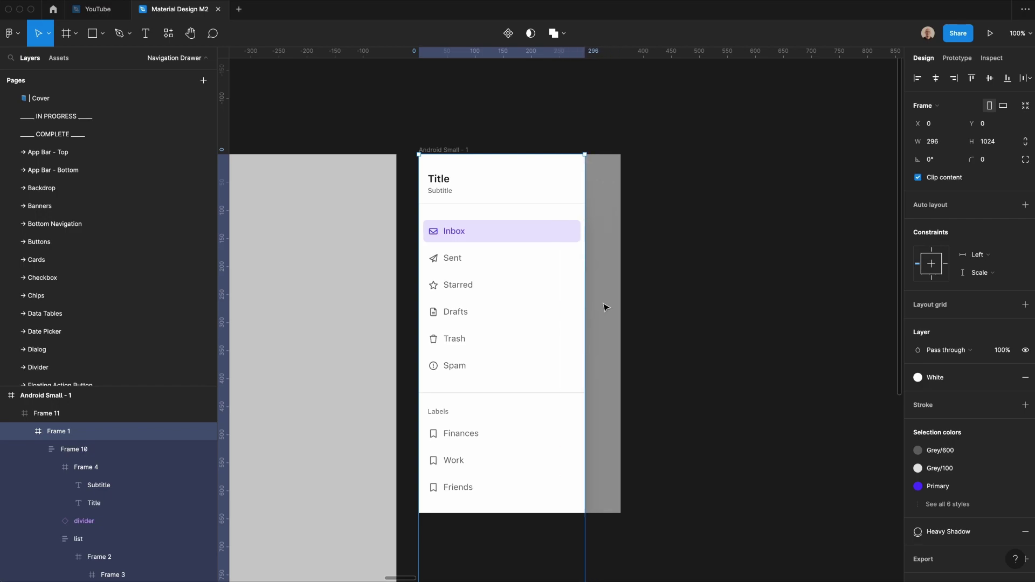
key(ctrl+z)
click(715, 228)
Step: Rename the Android frame "mobile navigation drawer" and the desktop frame "desktop navigation drawer"
double_click(453, 150)
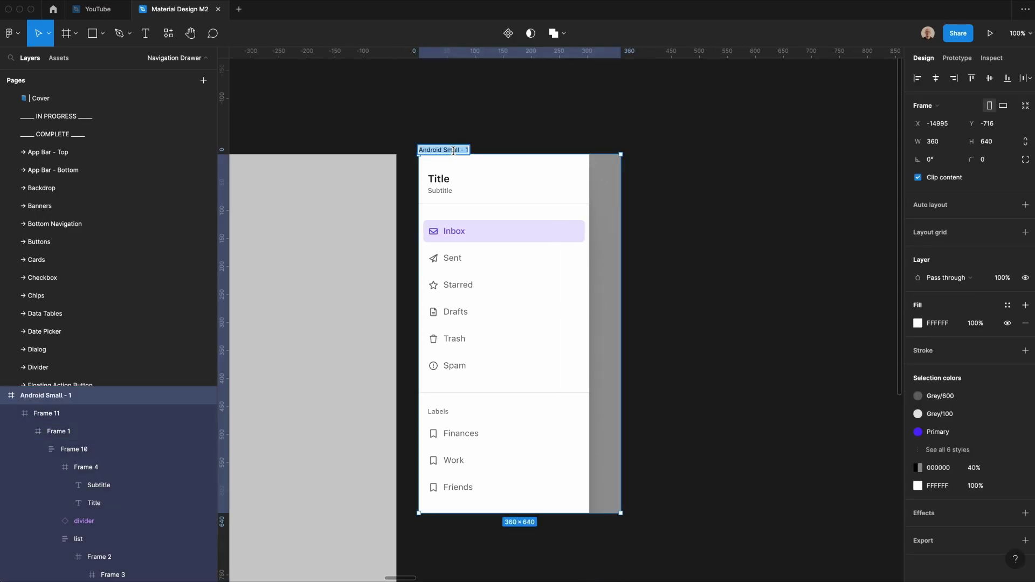
text(mdrawer)
key(Return)
scroll(466, 157, left, 10)
double_click(381, 150)
text(desktop navigation dr)
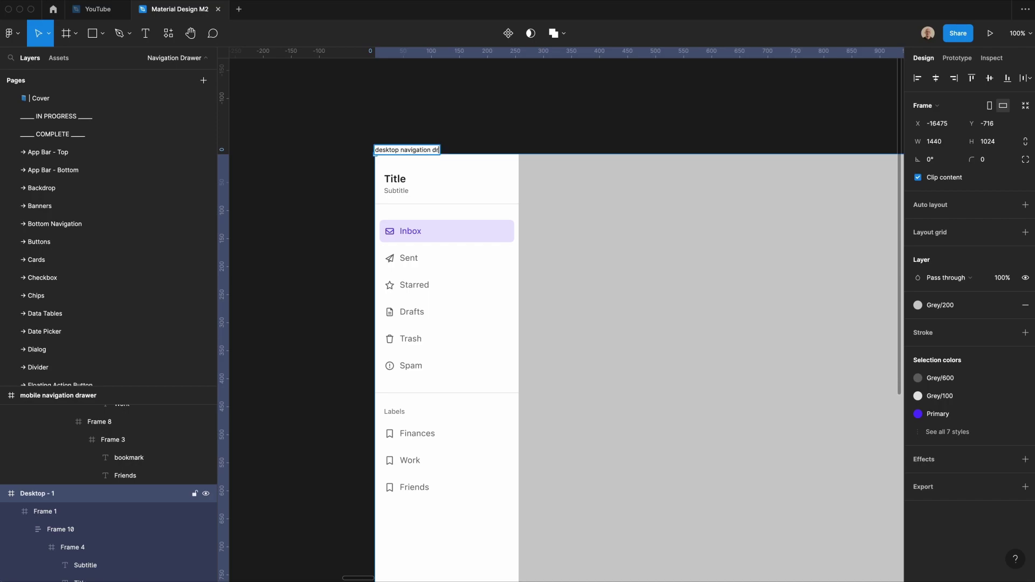
text(awer)
key(Return)
Step: Duplicate the mobile navigation drawer frame and place the copy beside the original
scroll(367, 141, right, 15)
click(378, 125)
drag(378, 150, 603, 173)
click(666, 122)
Step: Set the height of the copy's scrim frame and white drawer to 640
click(678, 217)
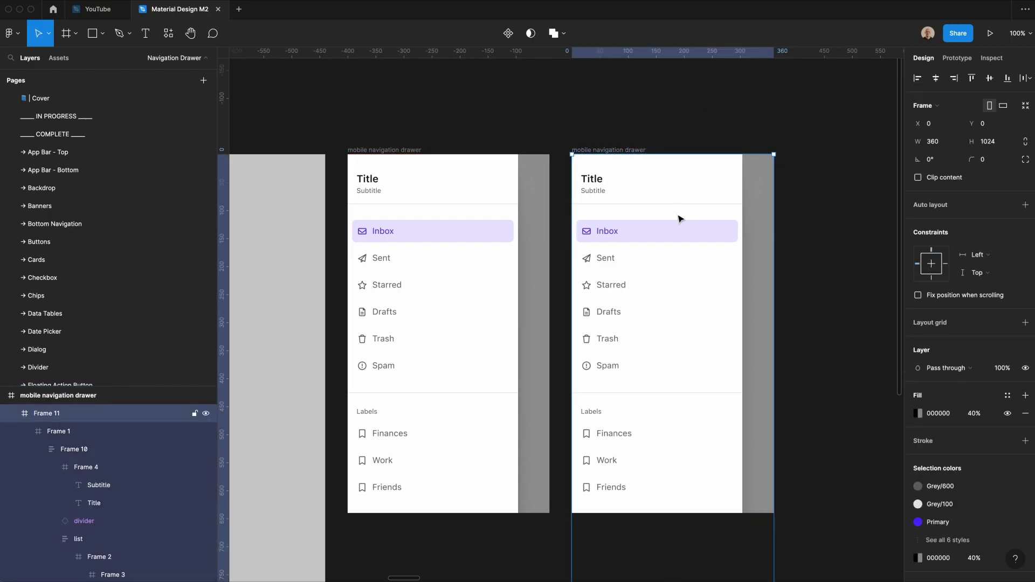
double_click(700, 235)
scroll(615, 232, down, 3)
scroll(613, 232, up, 3)
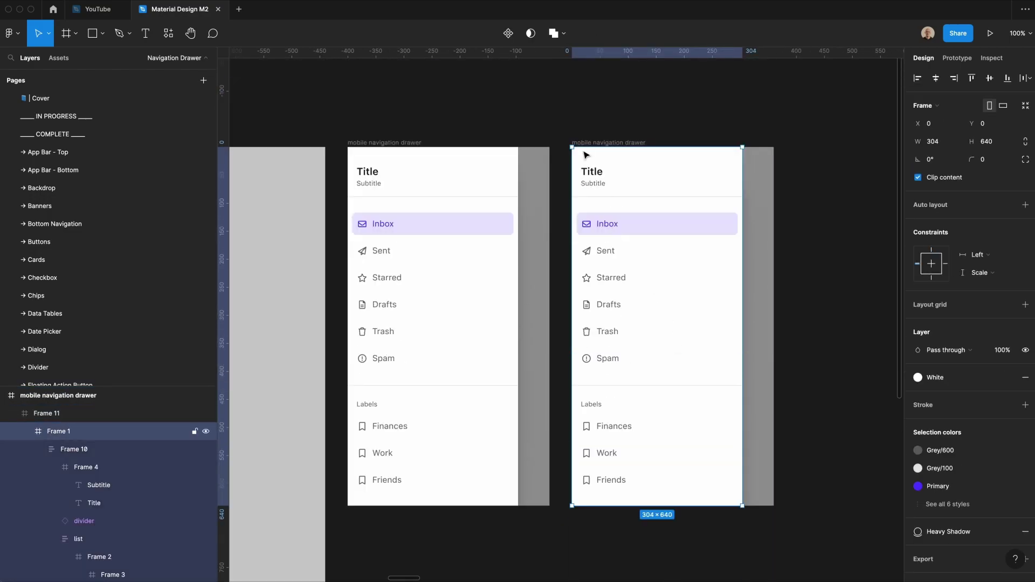
Step: Switch to the Material Design page in the browser, examine the bottom navigation drawer specs, and return to Figma
key(super+Tab)
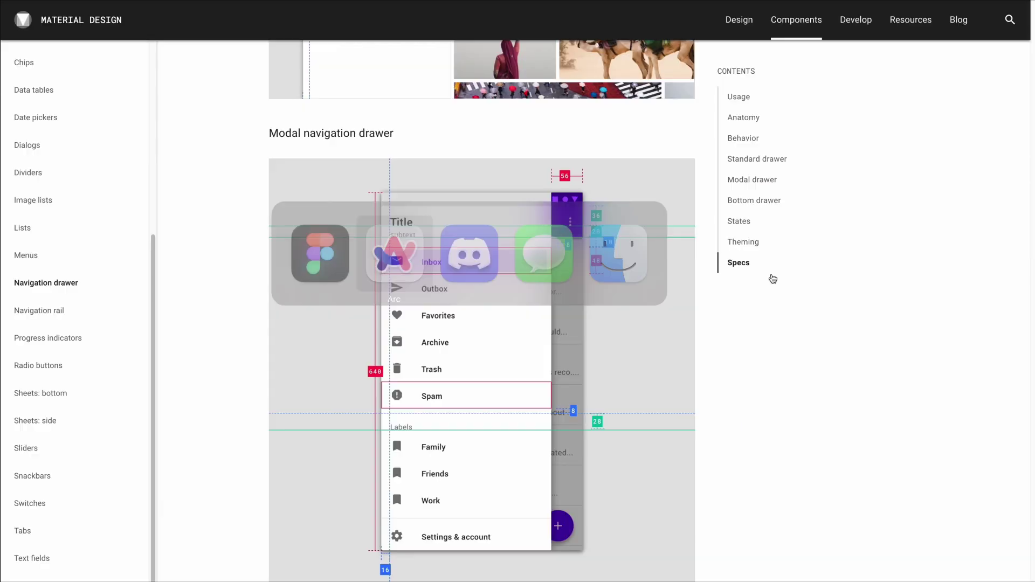
scroll(773, 279, down, 8)
scroll(773, 279, down, 3)
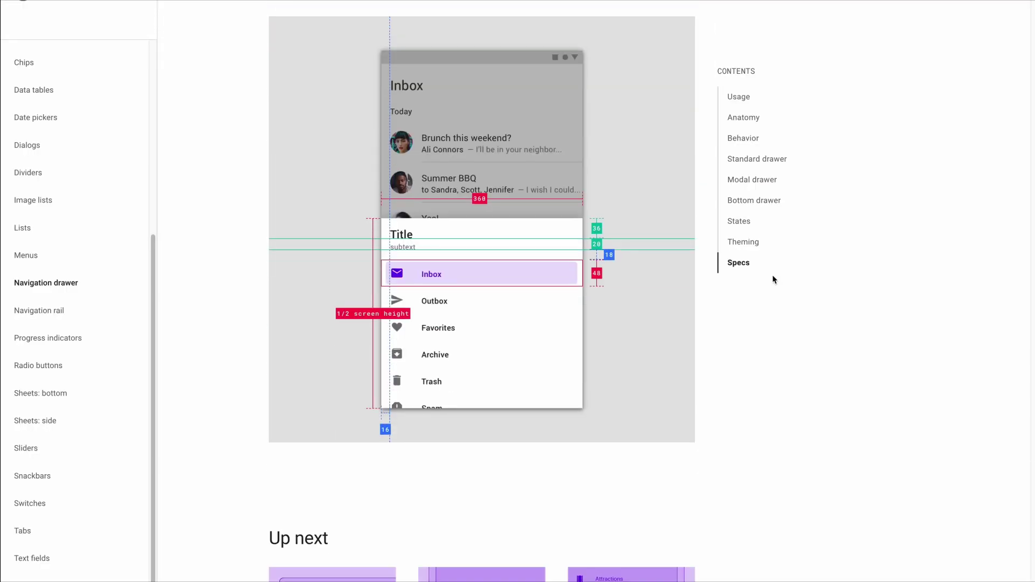
scroll(384, 272, up, 1)
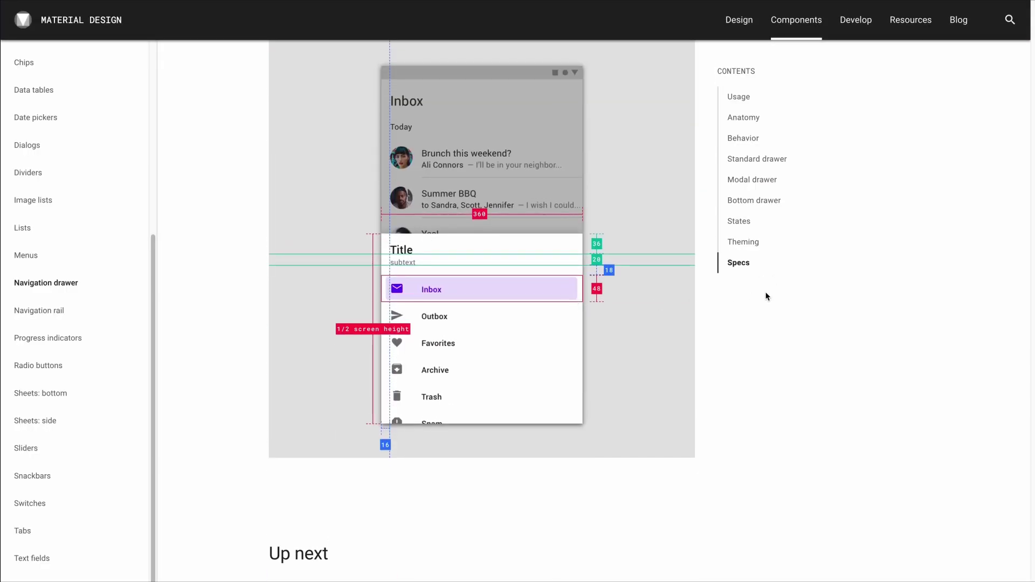
key(super+Tab)
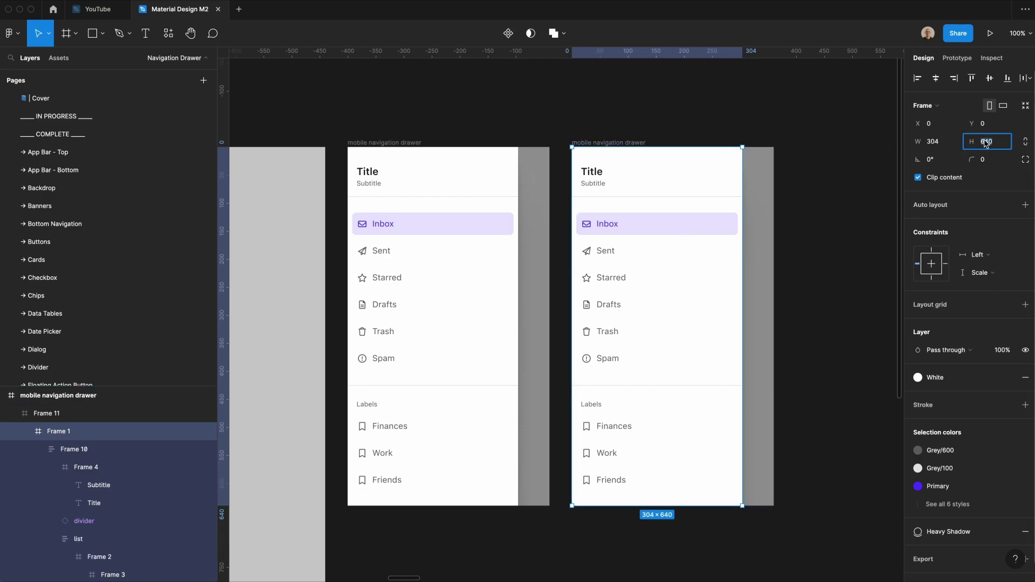
Step: Resize the copied white drawer to 360 wide by 320 high and align it to the bottom of its scrim frame
key(Return)
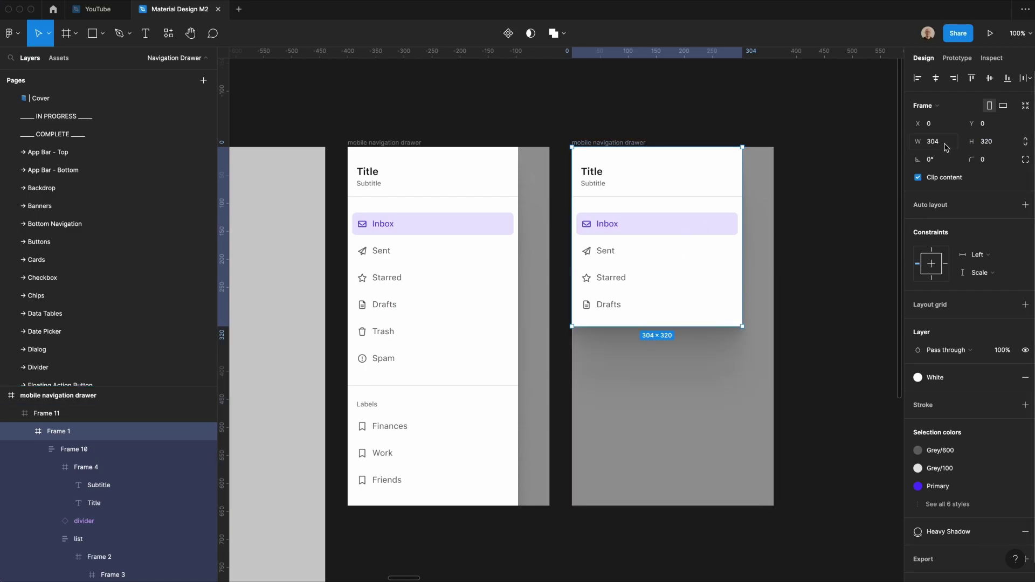
key(Up)
key(Up)
key(Up)
key(Up)
key(Up)
key(Up)
key(Up)
key(Up)
key(Up)
key(Up)
key(Up)
key(Up)
key(Up)
key(Up)
key(Up)
key(Up)
key(Up)
key(Up)
key(Up)
key(Up)
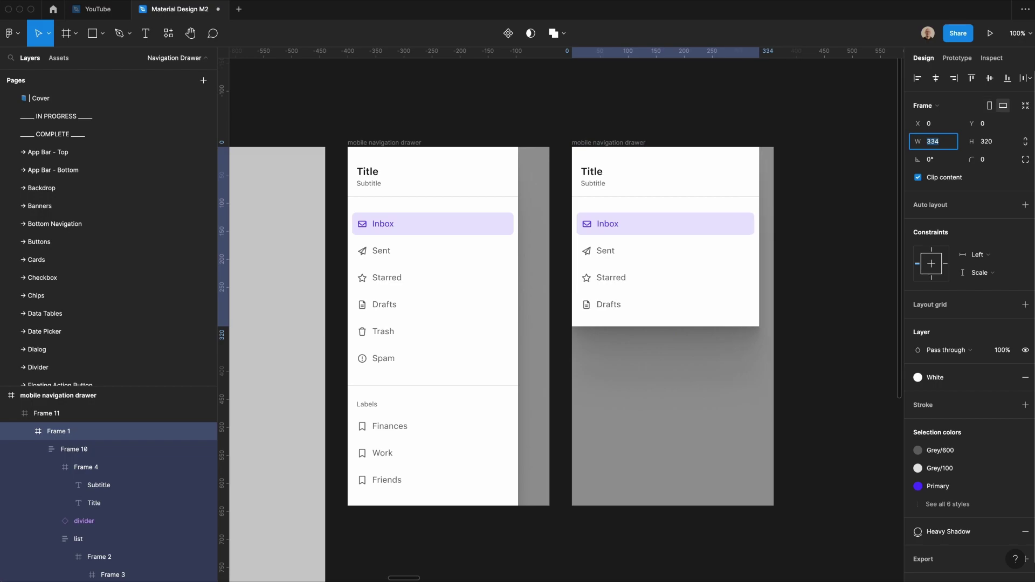
key(Up)
key(Up)
key(Up)
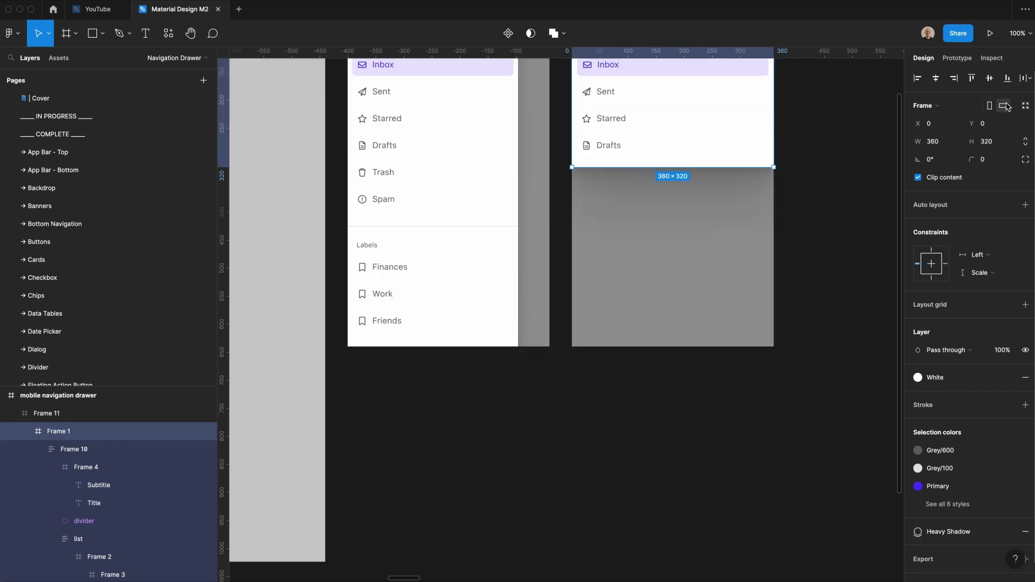
click(1007, 78)
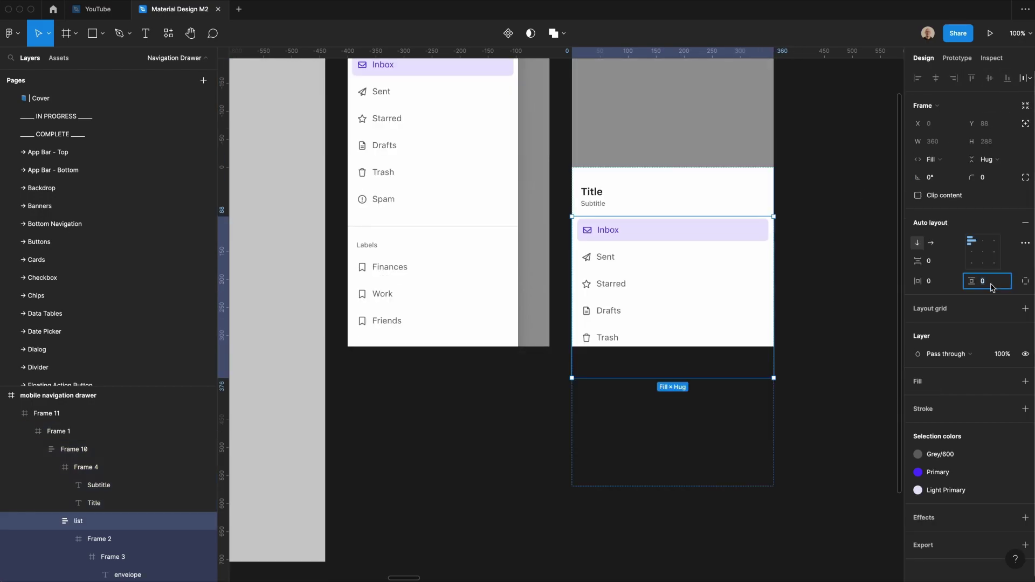
Step: Remove the divider under the copied drawer's title header and set the mail list's vertical padding to 8
text(8)
key(Return)
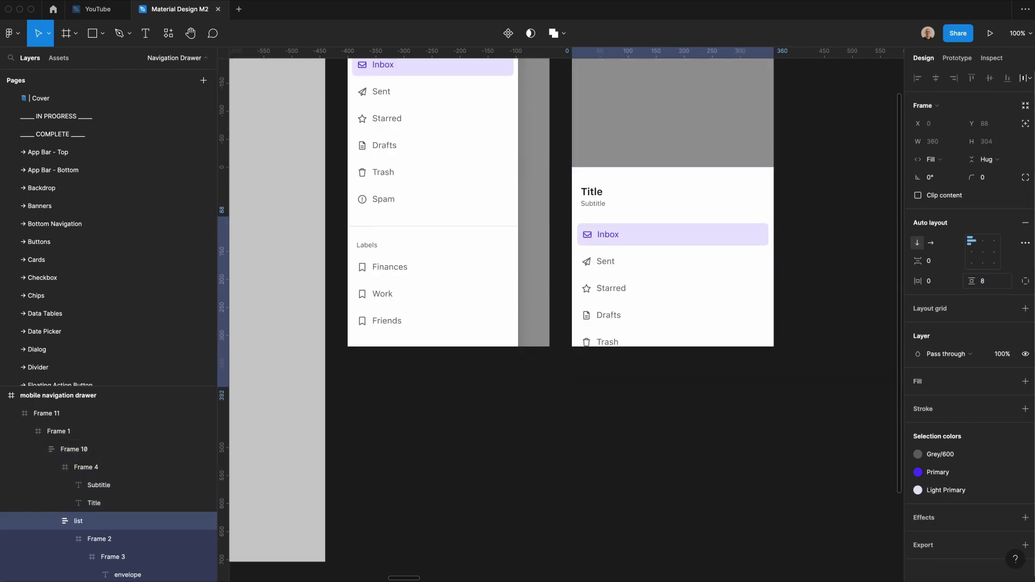
click(882, 260)
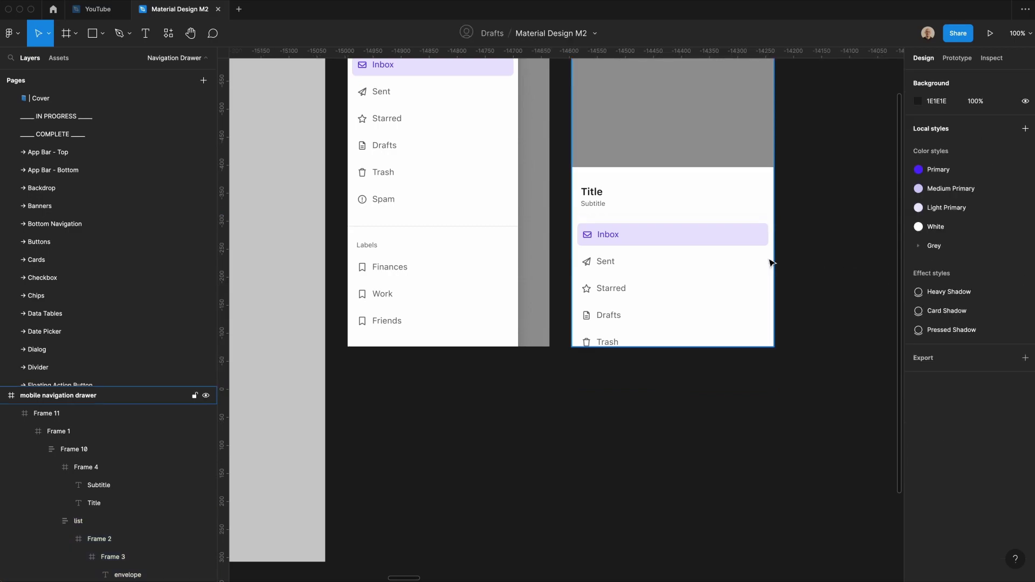
Step: Rename the copied mobile frame "bottom navigation drawer"
scroll(762, 263, up, 1)
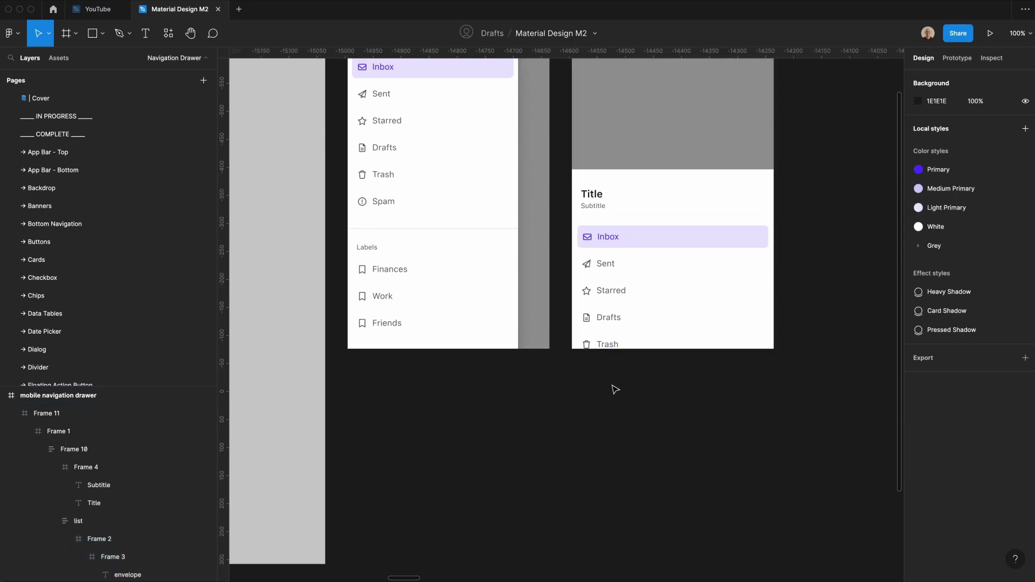
click(388, 175)
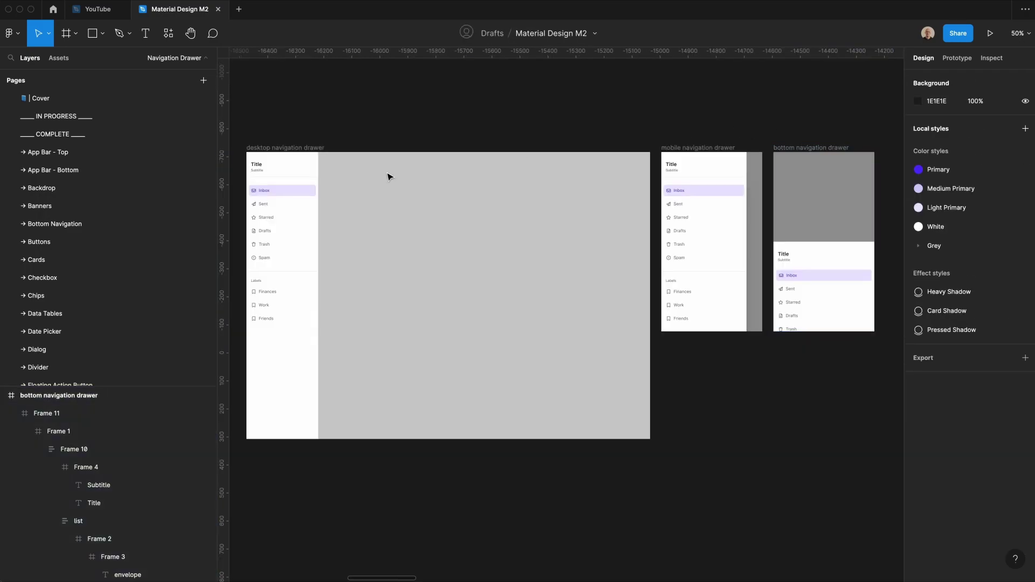